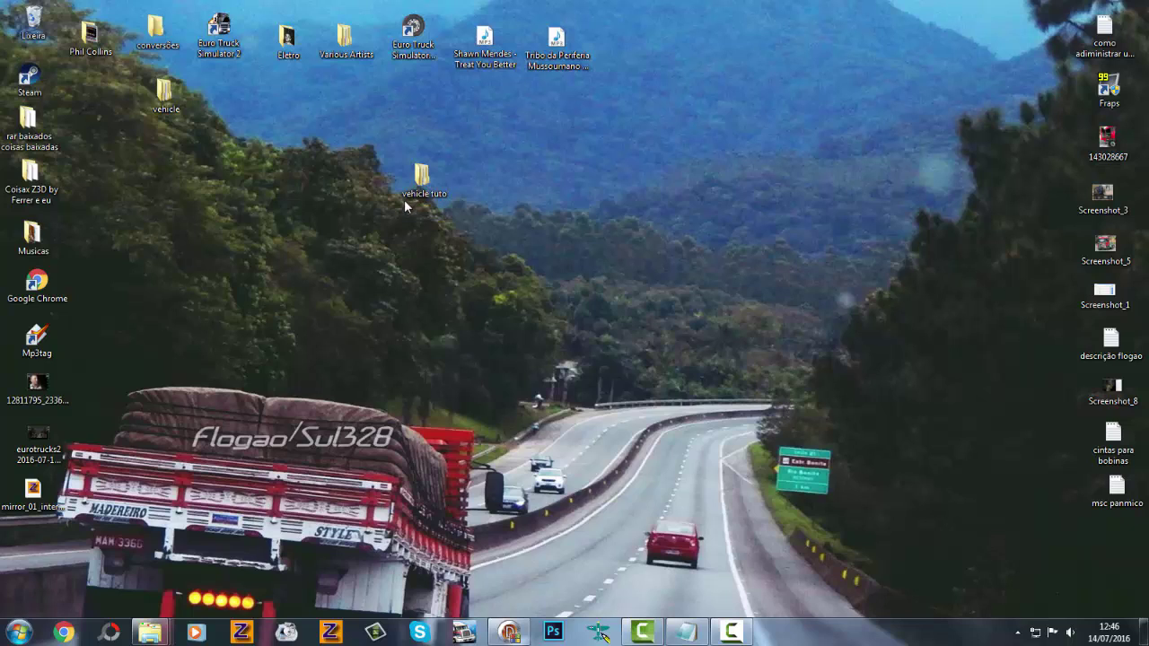
# Step: Play the eurotrucks2 gameplay video from the desktop, pause it, view the cab interior at 03:47 enlarged, and close the player
pyautogui.moveTo(441, 227); pyautogui.dragTo(443, 229)
pyautogui.doubleClick(35, 438)
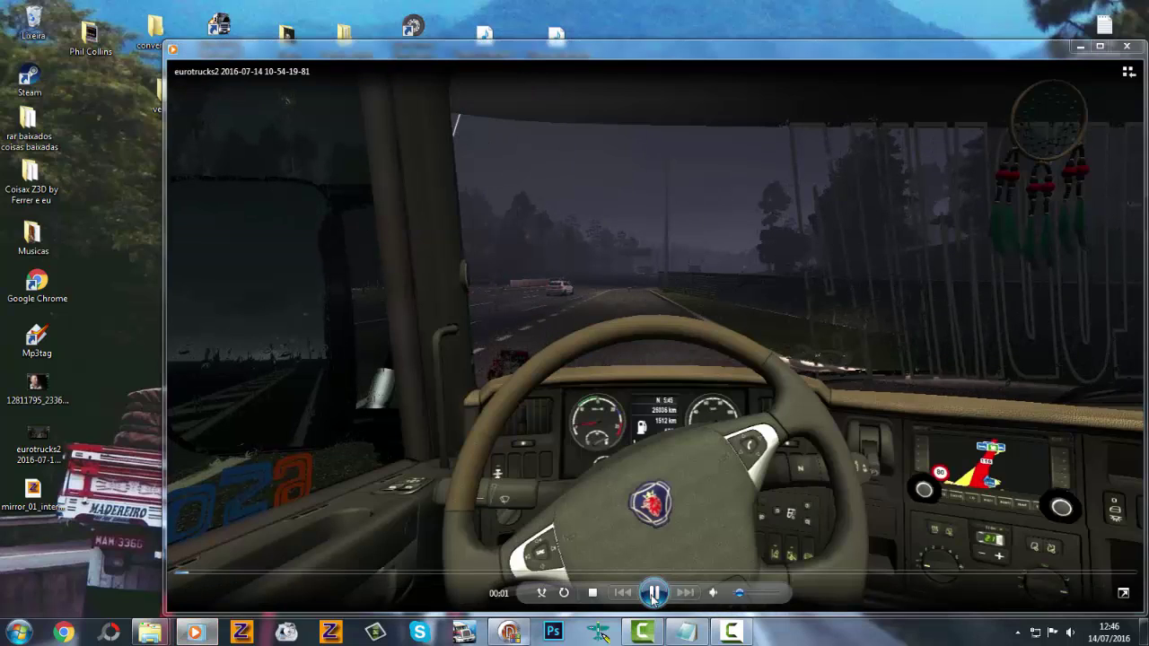
pyautogui.click(653, 594)
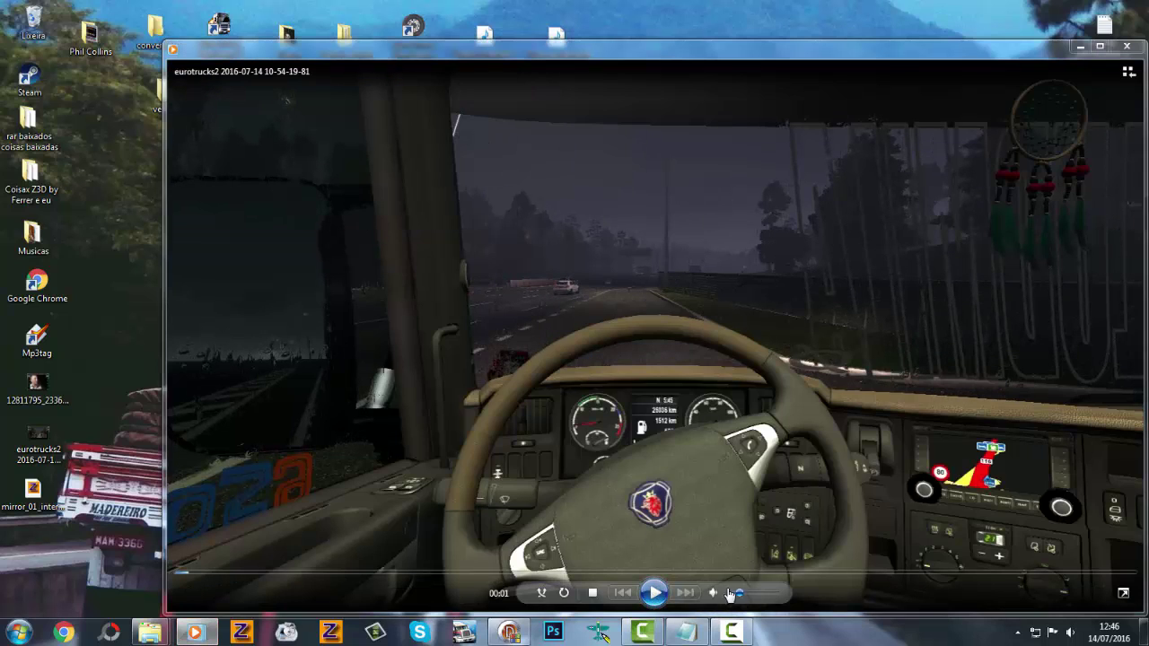
pyautogui.click(790, 571)
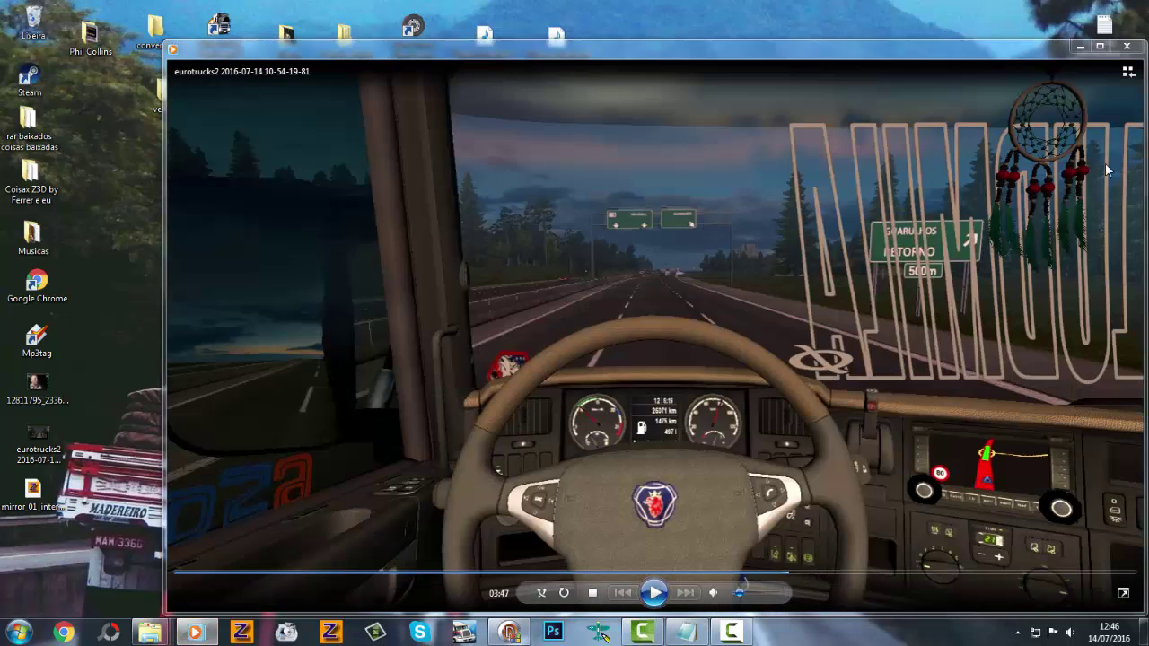
pyautogui.click(1099, 46)
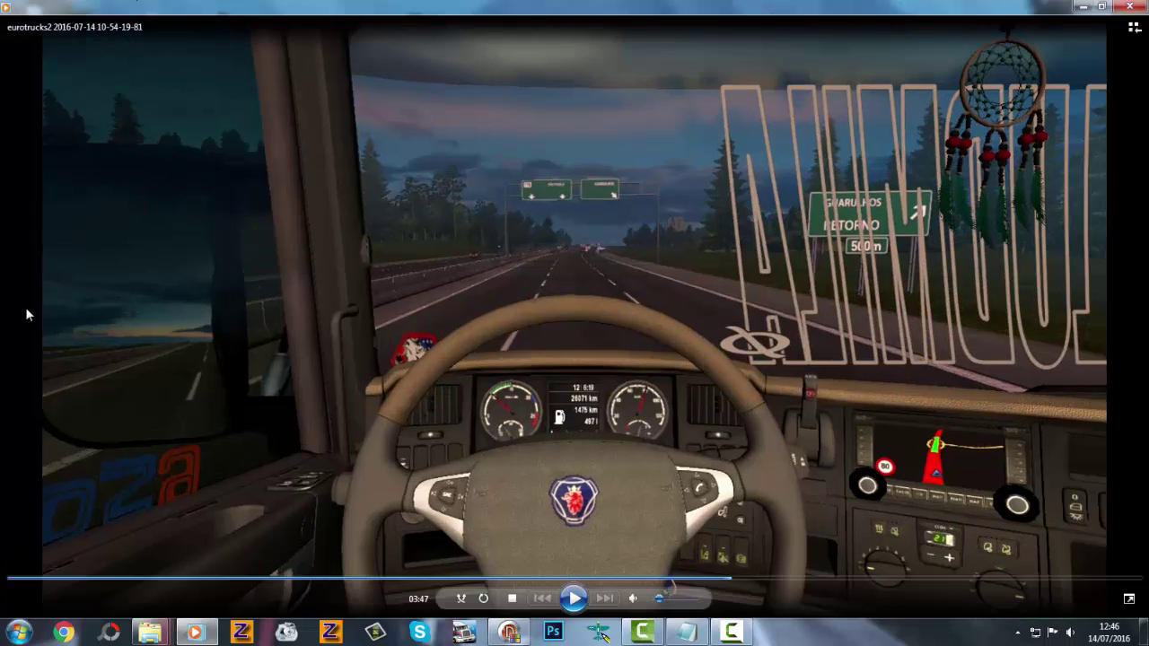
pyautogui.click(1102, 6)
pyautogui.click(1128, 49)
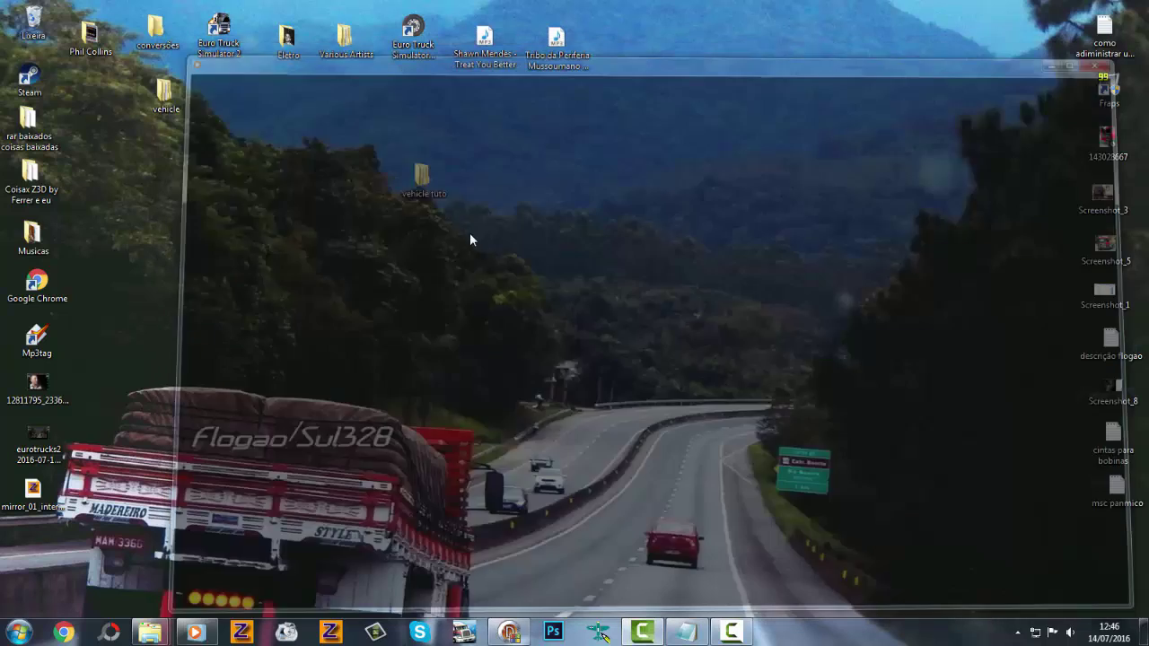
pyautogui.rightClick(183, 276)
pyautogui.click(224, 318)
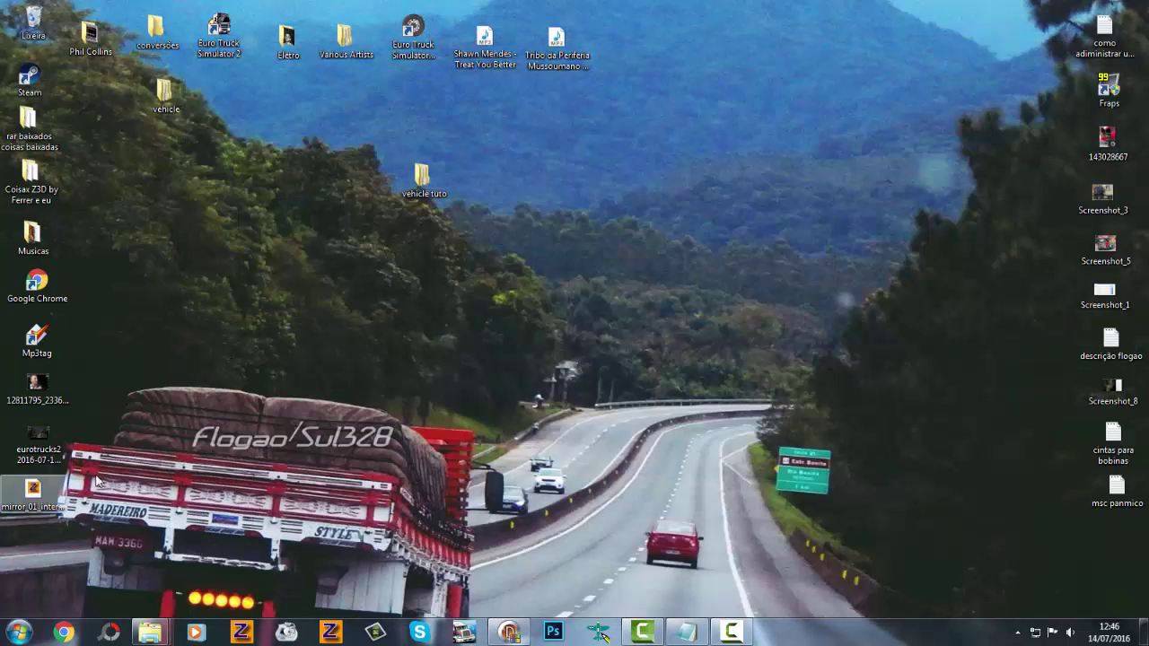
pyautogui.rightClick(208, 274)
pyautogui.click(226, 316)
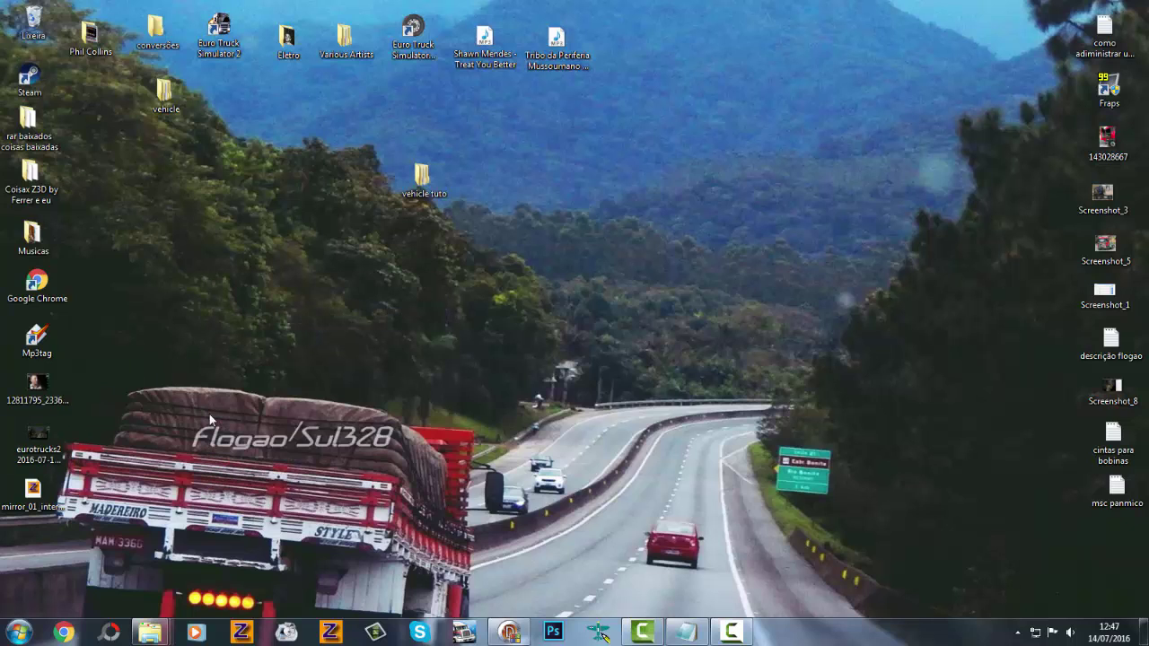
# Step: Open the desktop folder vehicle tuto down to truck\upgrade\mirror\scania_rcab_2009 and look through its files
pyautogui.doubleClick(423, 176)
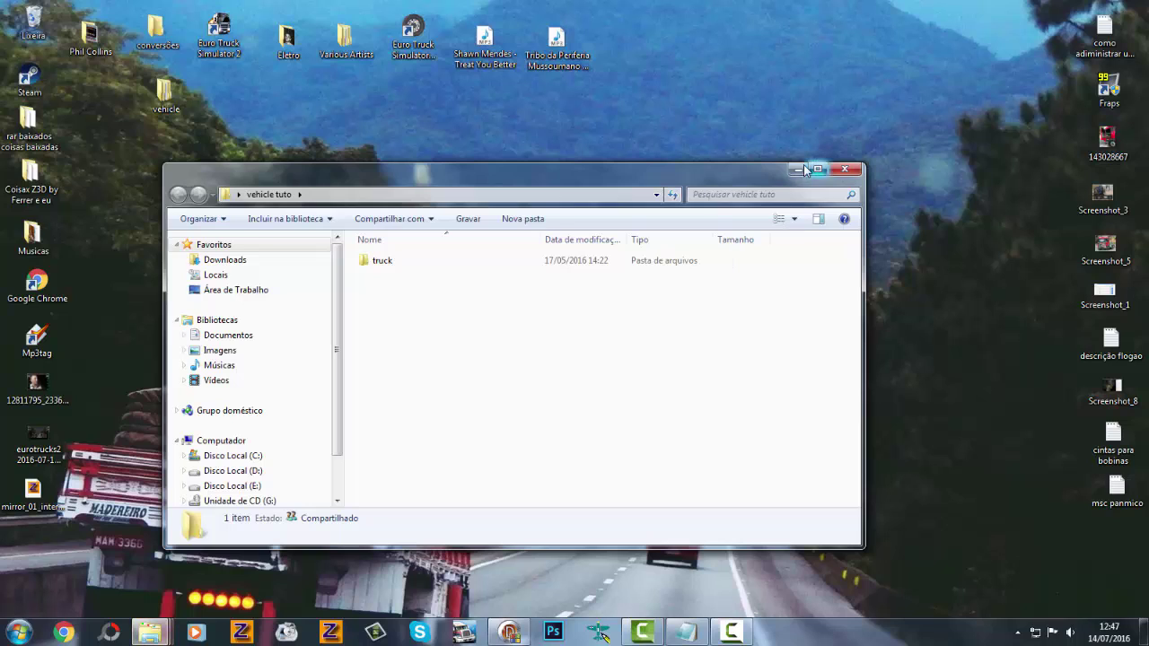
pyautogui.doubleClick(384, 261)
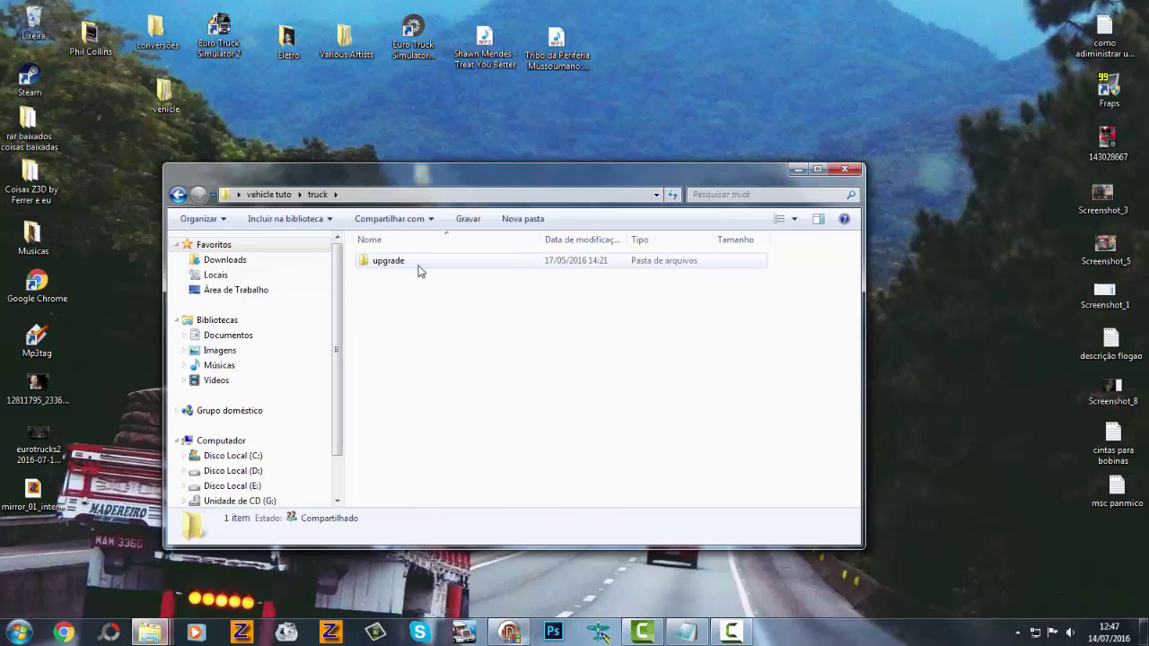
pyautogui.doubleClick(391, 262)
pyautogui.click(384, 269)
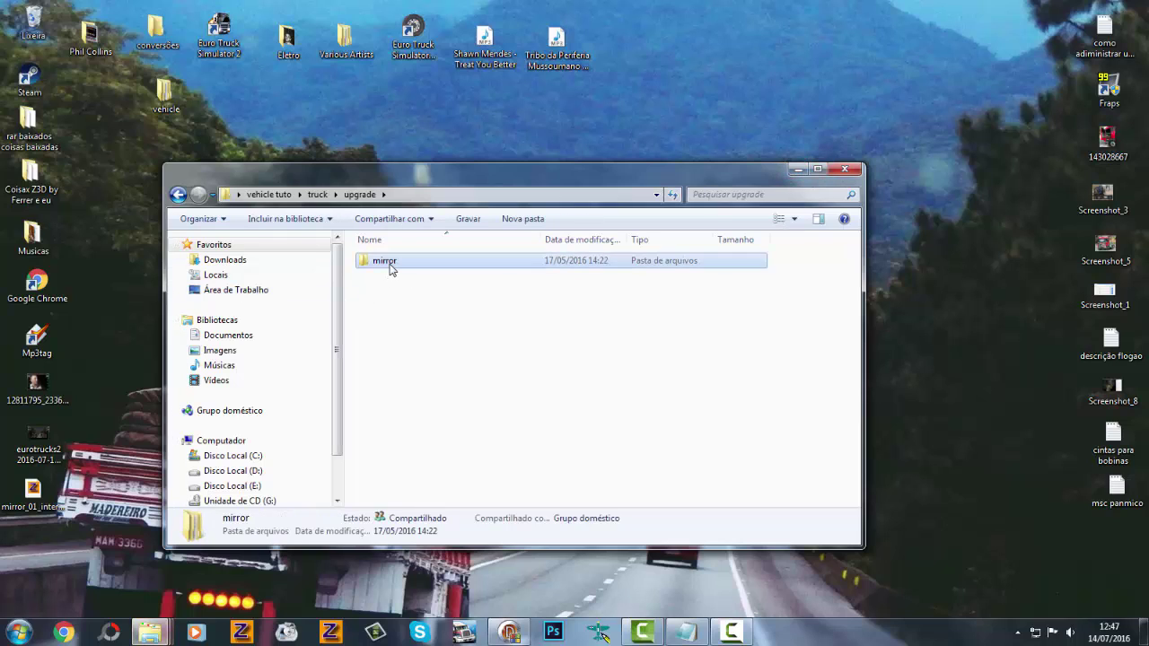
pyautogui.doubleClick(383, 264)
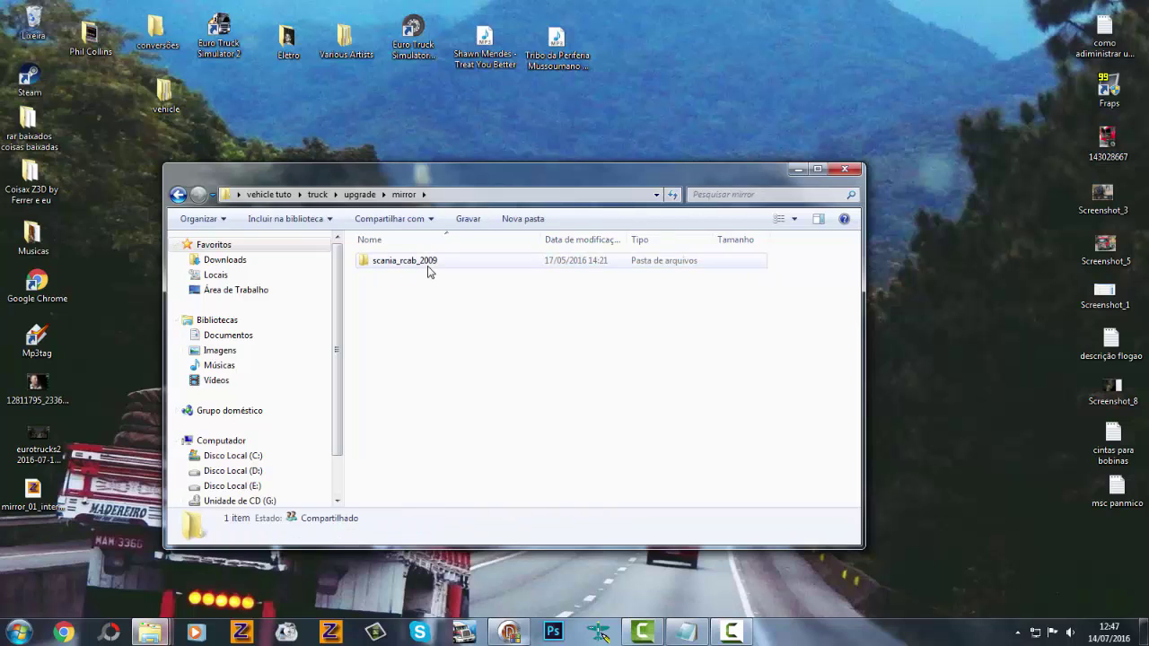
pyautogui.doubleClick(404, 262)
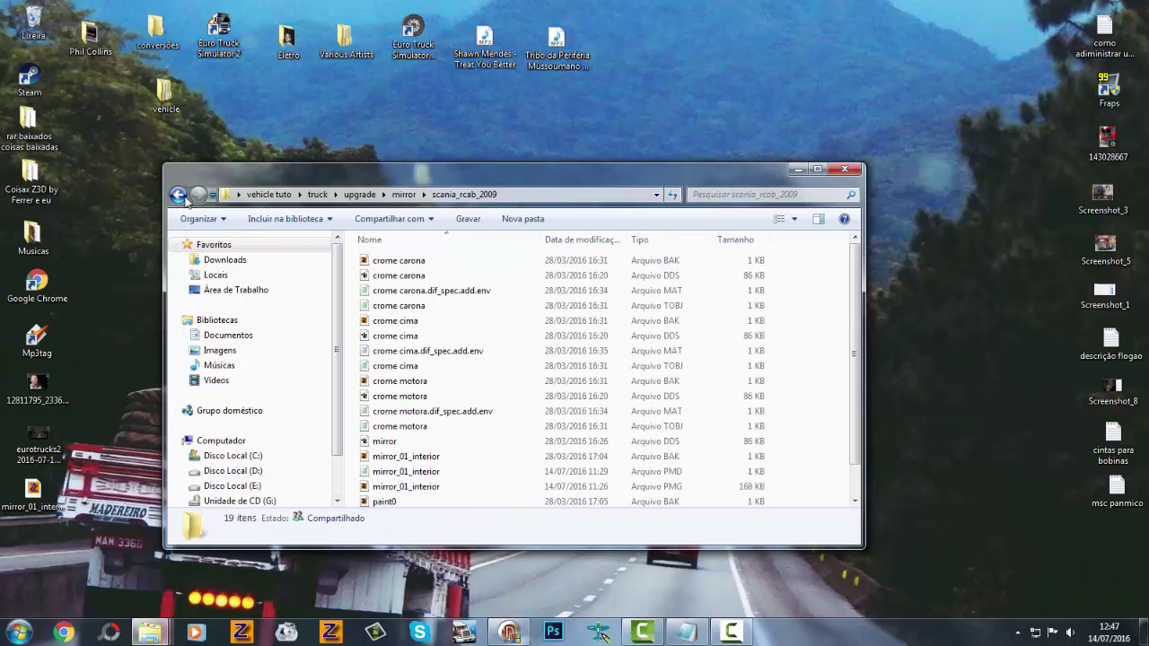
pyautogui.scroll(-1, 466, 346)
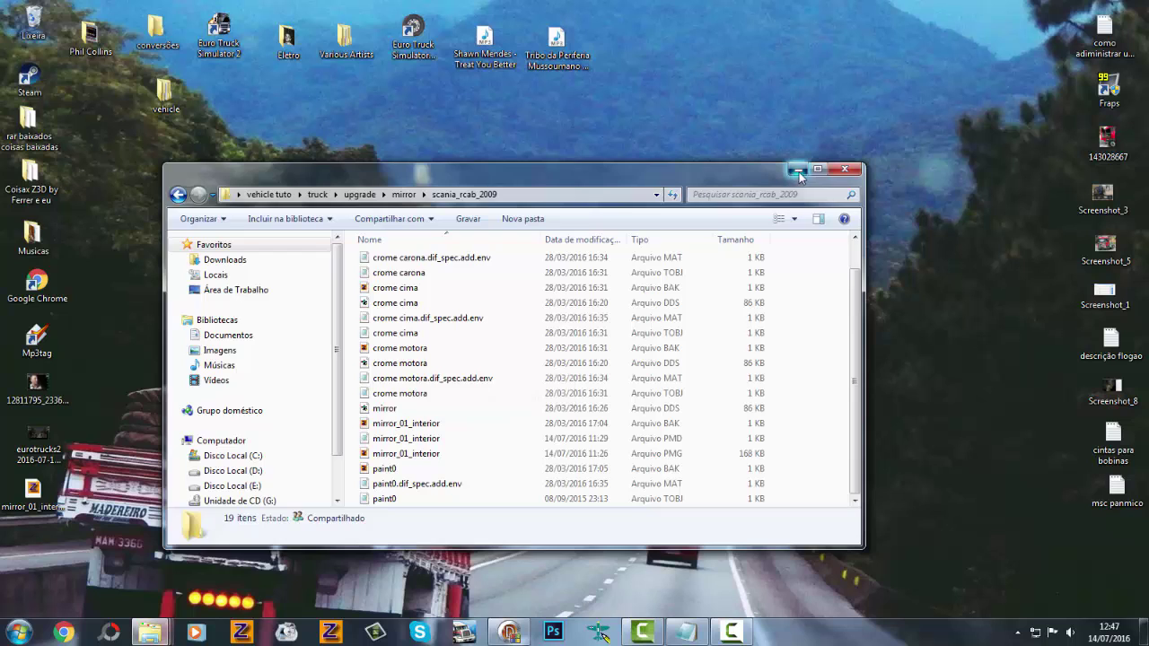
pyautogui.click(797, 170)
pyautogui.rightClick(171, 236)
pyautogui.click(221, 282)
# Step: Bring back the vehicle tuto window showing scania_rcab_2009 and maximize it
pyautogui.click(154, 628)
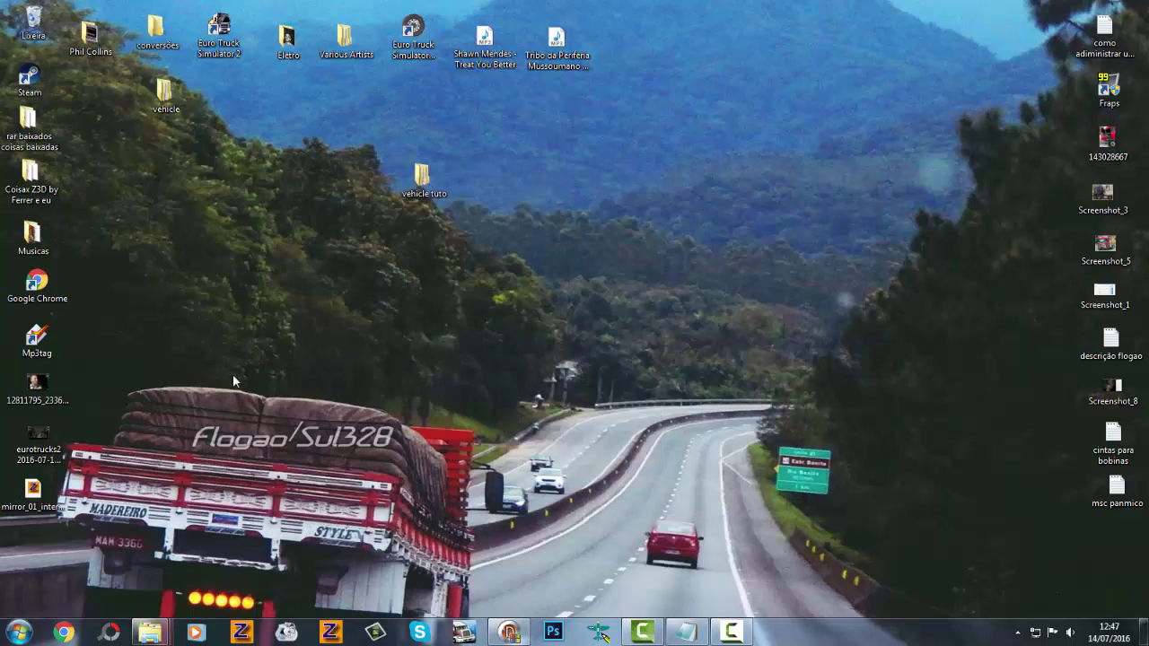
pyautogui.moveTo(159, 635)
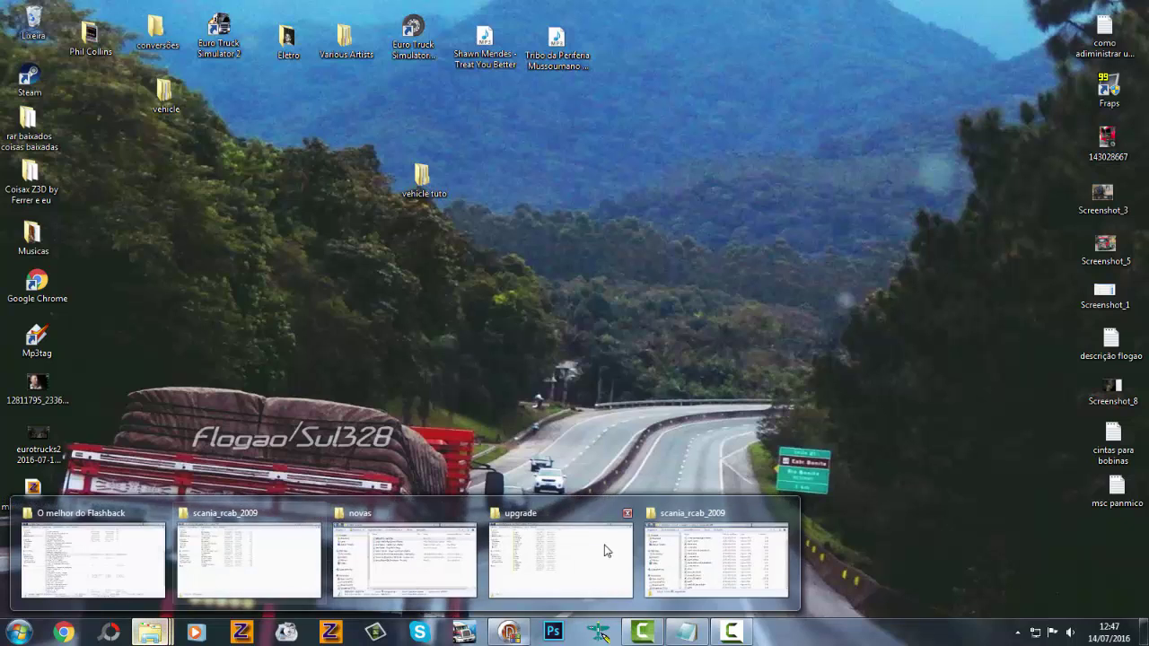
pyautogui.click(659, 553)
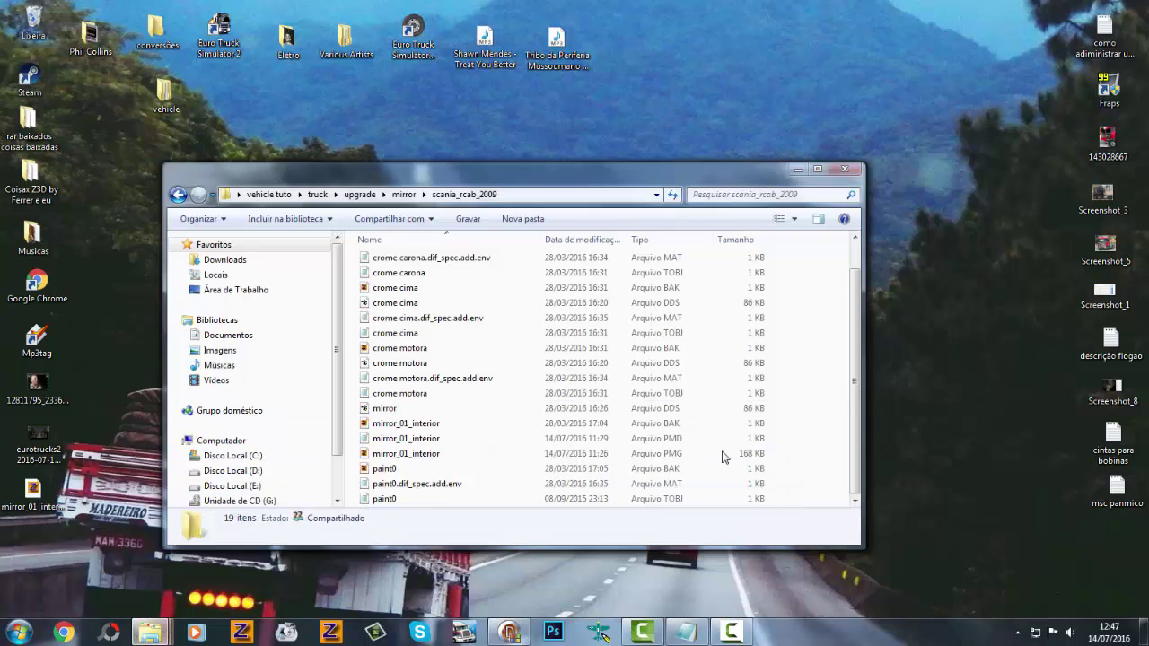
pyautogui.click(817, 169)
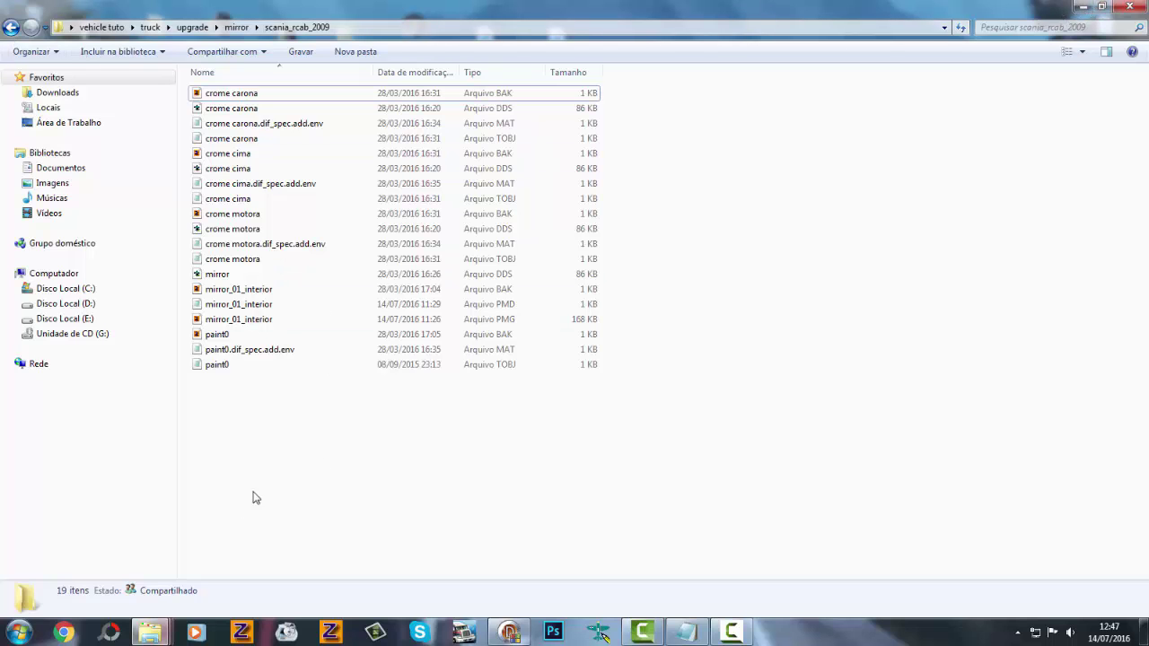
# Step: Switch to the BASE ETS2 1.3.1 folder window and open truck\upgrade\mirror\scania_rcab_2009 from its vehicle folder
pyautogui.moveTo(149, 633)
pyautogui.click(520, 560)
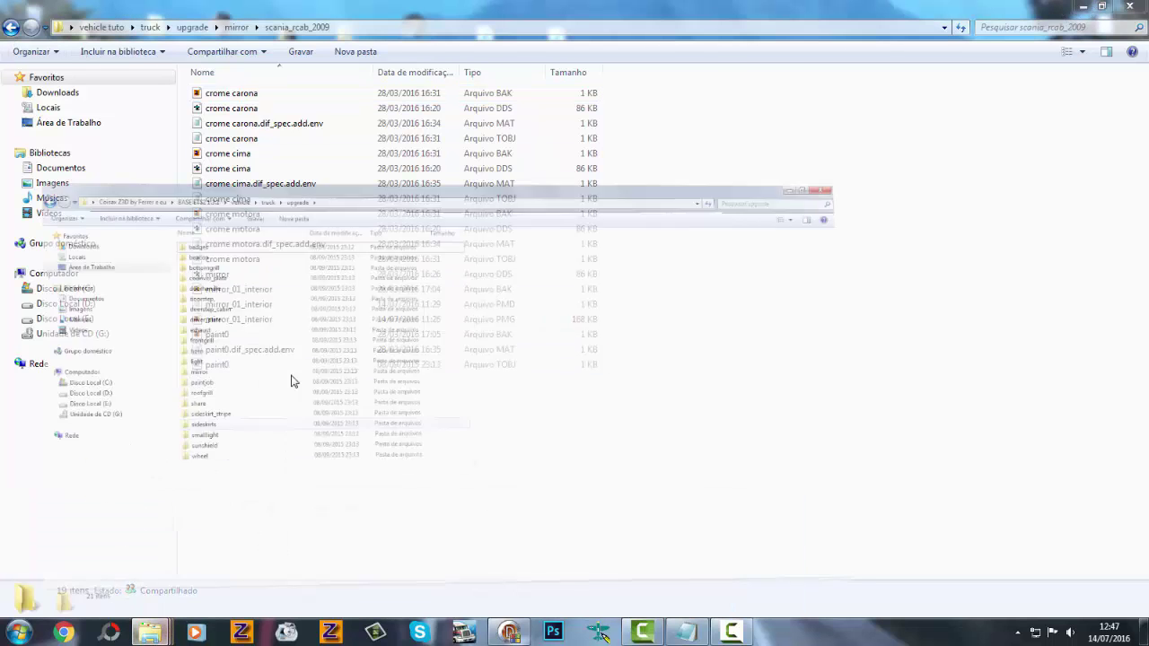
pyautogui.click(11, 27)
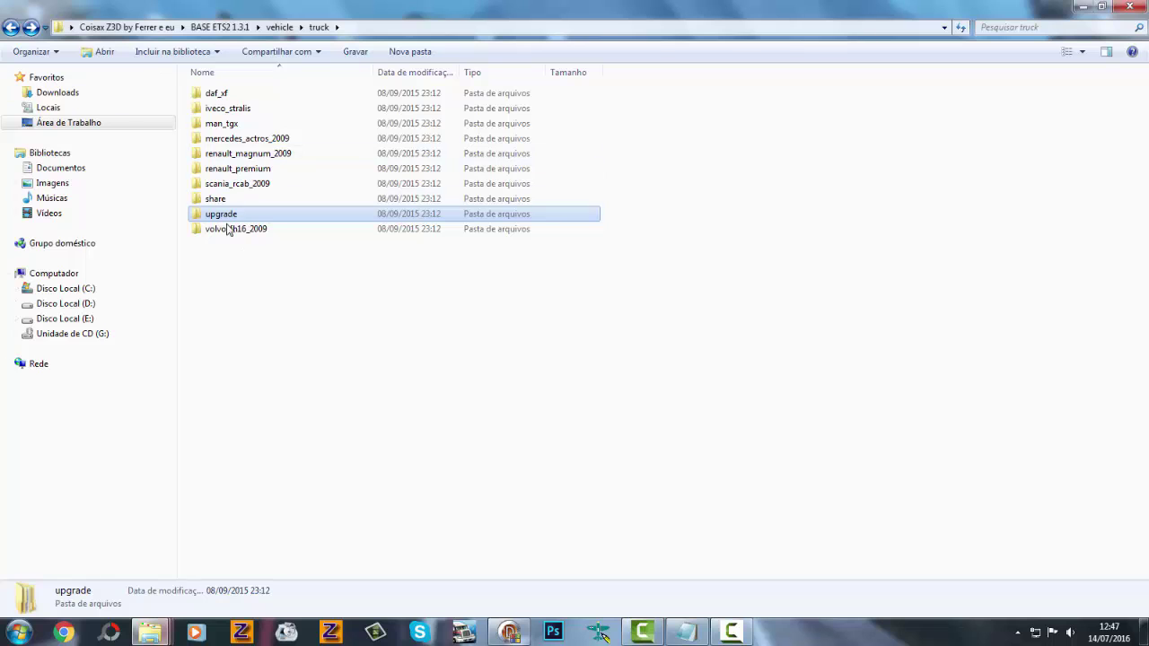
pyautogui.click(11, 27)
pyautogui.doubleClick(224, 140)
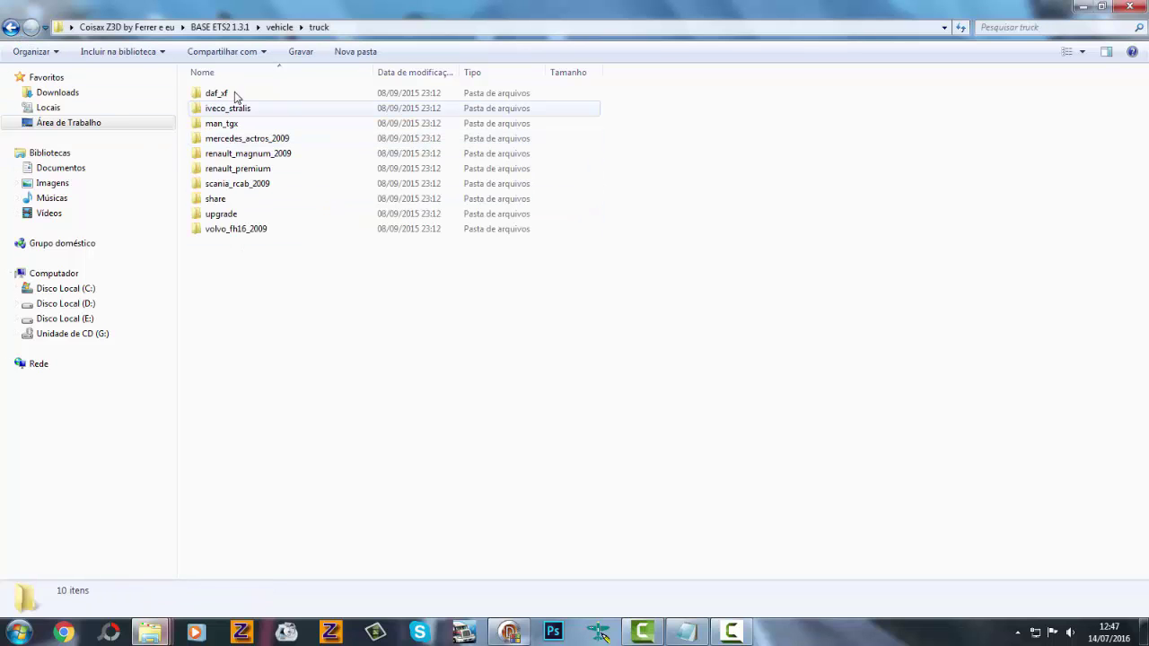
pyautogui.doubleClick(231, 217)
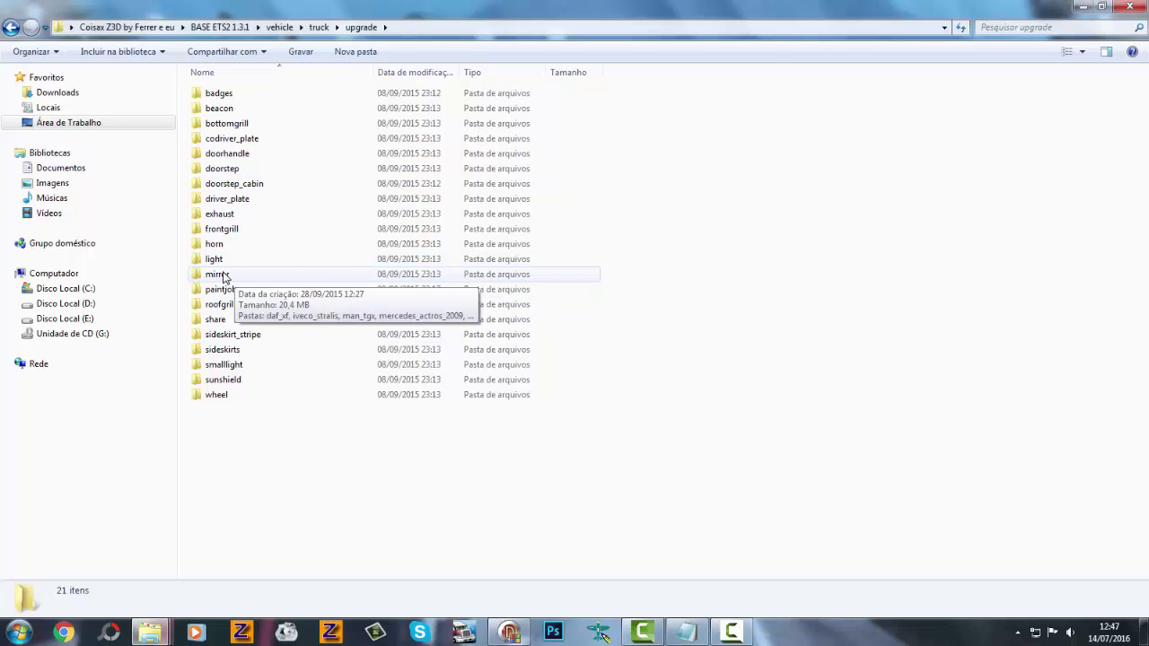
pyautogui.doubleClick(223, 273)
pyautogui.moveTo(236, 267); pyautogui.dragTo(431, 90)
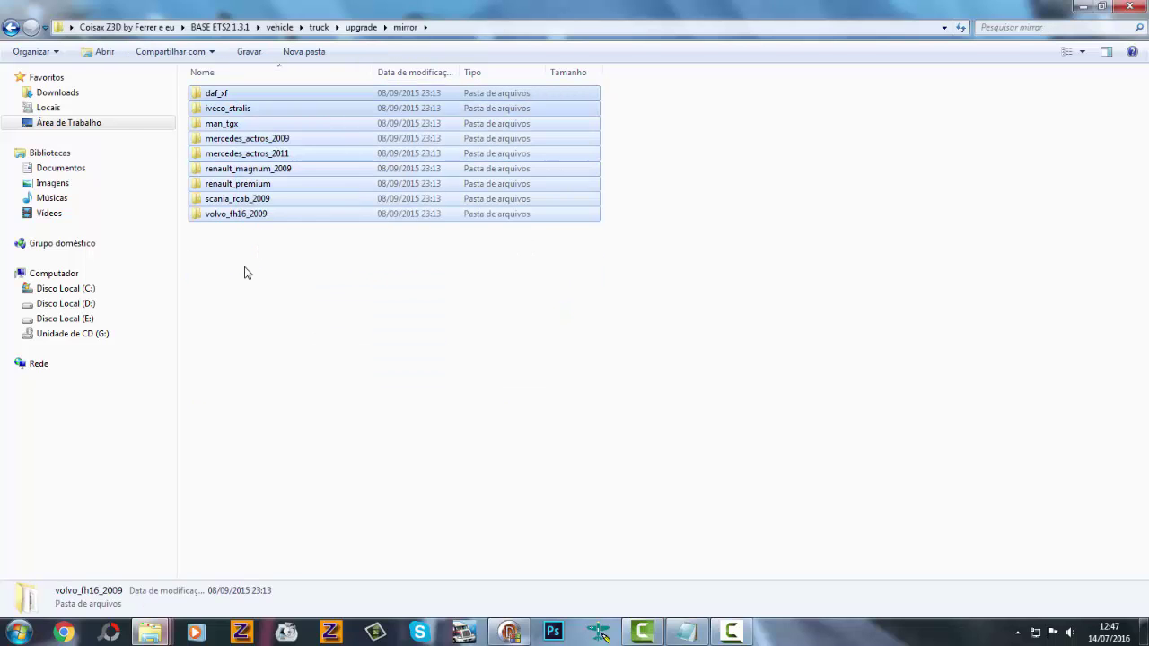
pyautogui.click(246, 273)
pyautogui.doubleClick(235, 199)
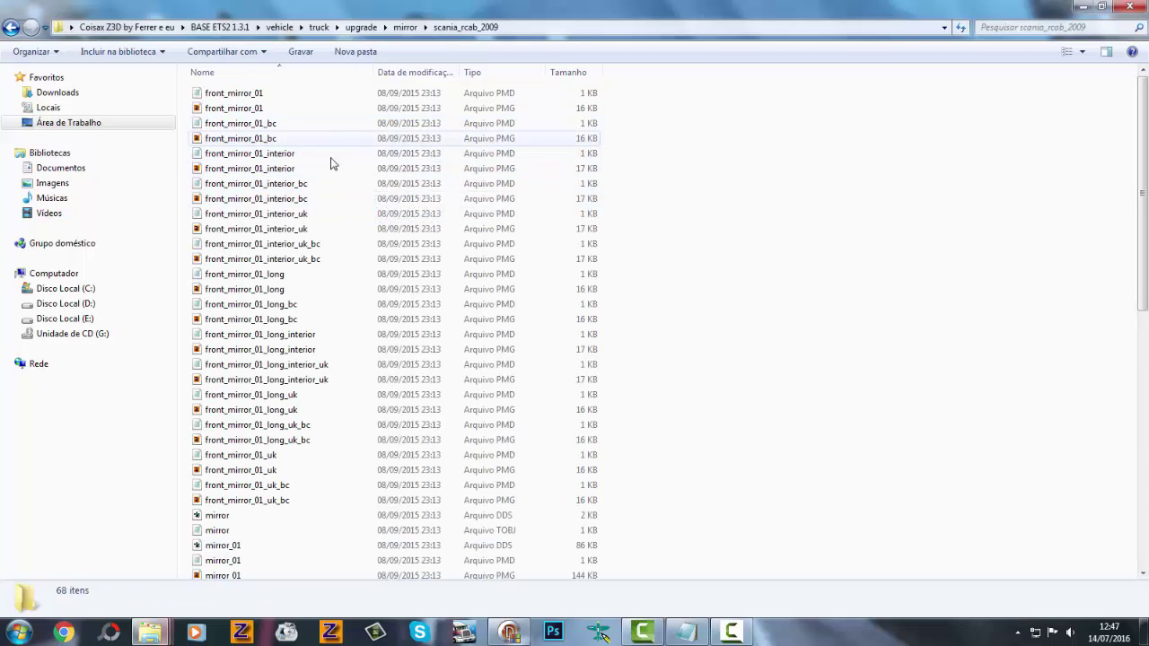
# Step: Look through the base scania_rcab_2009 folder and highlight the group of front_mirror files
pyautogui.moveTo(733, 119); pyautogui.dragTo(256, 576)
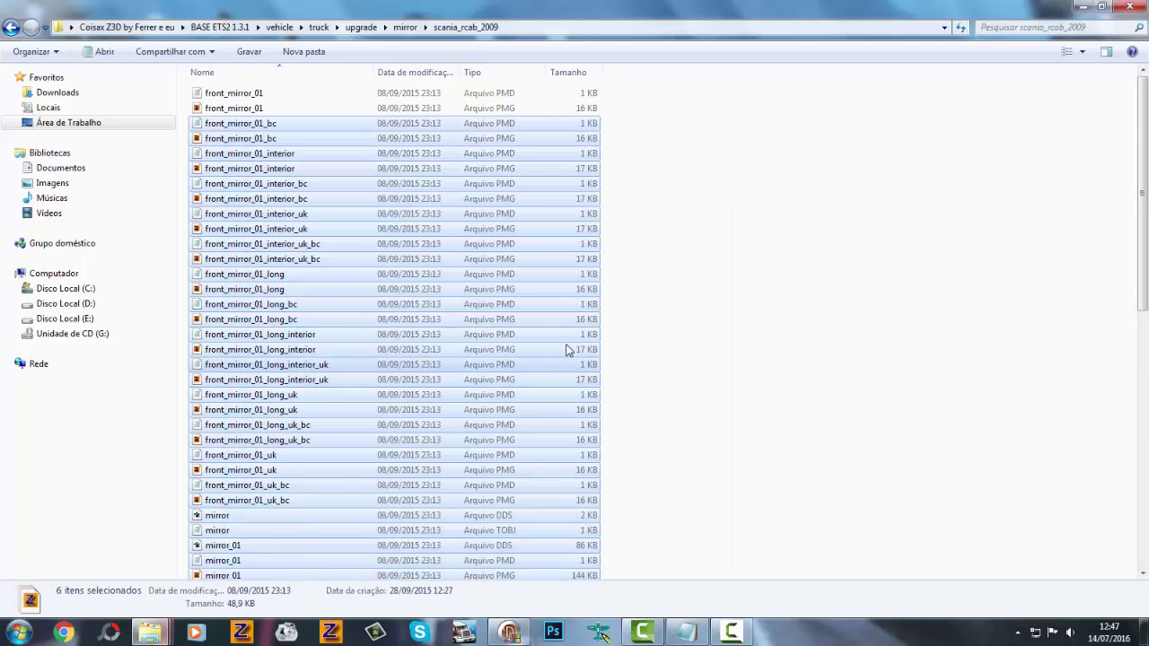
pyautogui.scroll(-12, 448, 314)
pyautogui.click(731, 372)
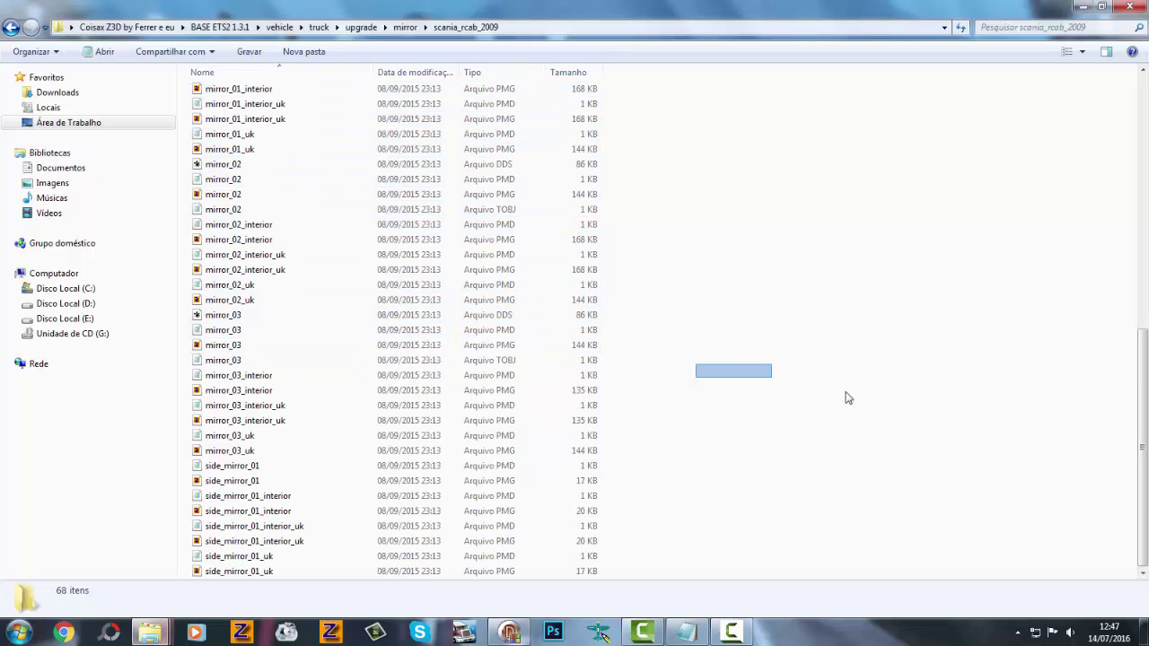
pyautogui.scroll(12, 403, 299)
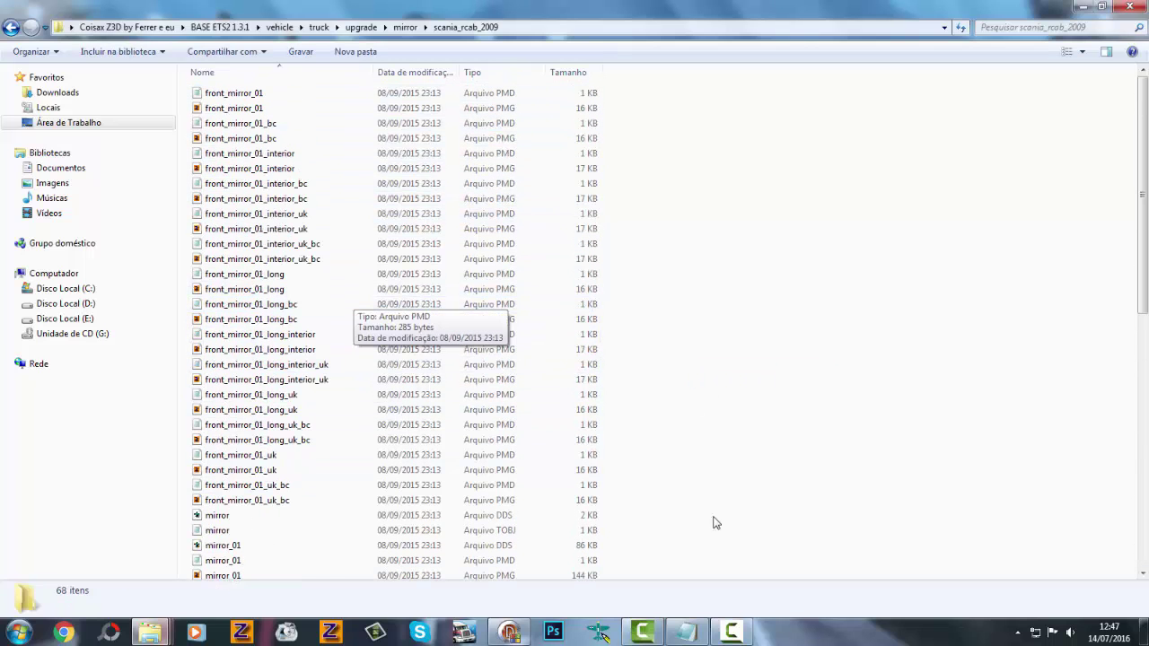
pyautogui.moveTo(715, 522); pyautogui.dragTo(225, 90)
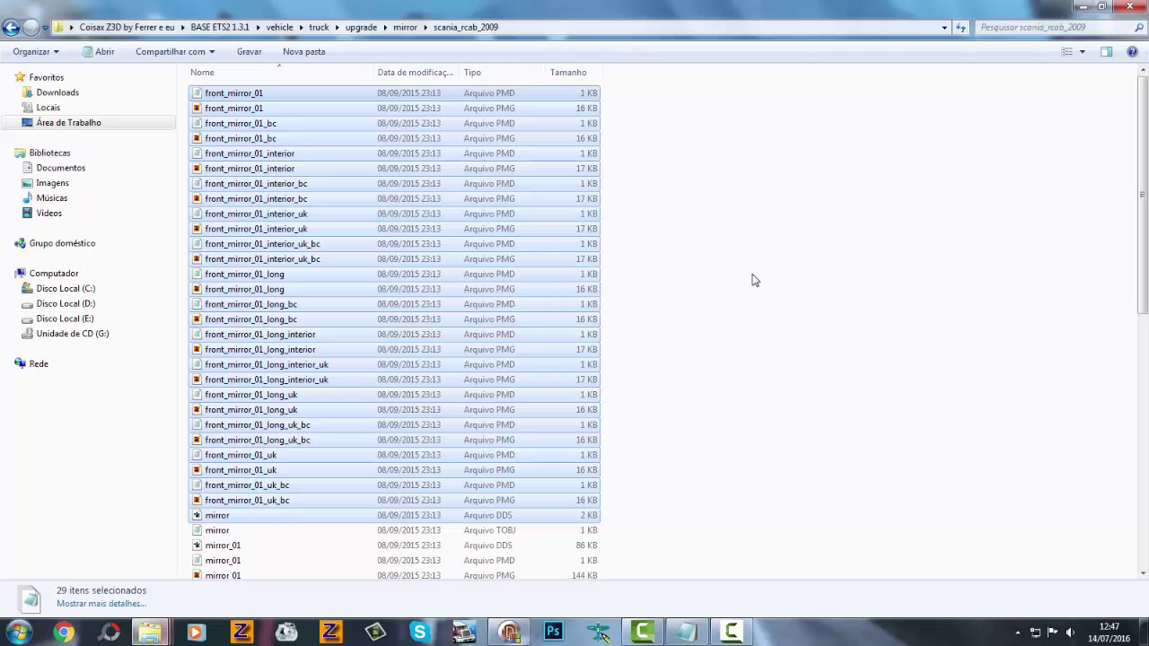
pyautogui.click(686, 271)
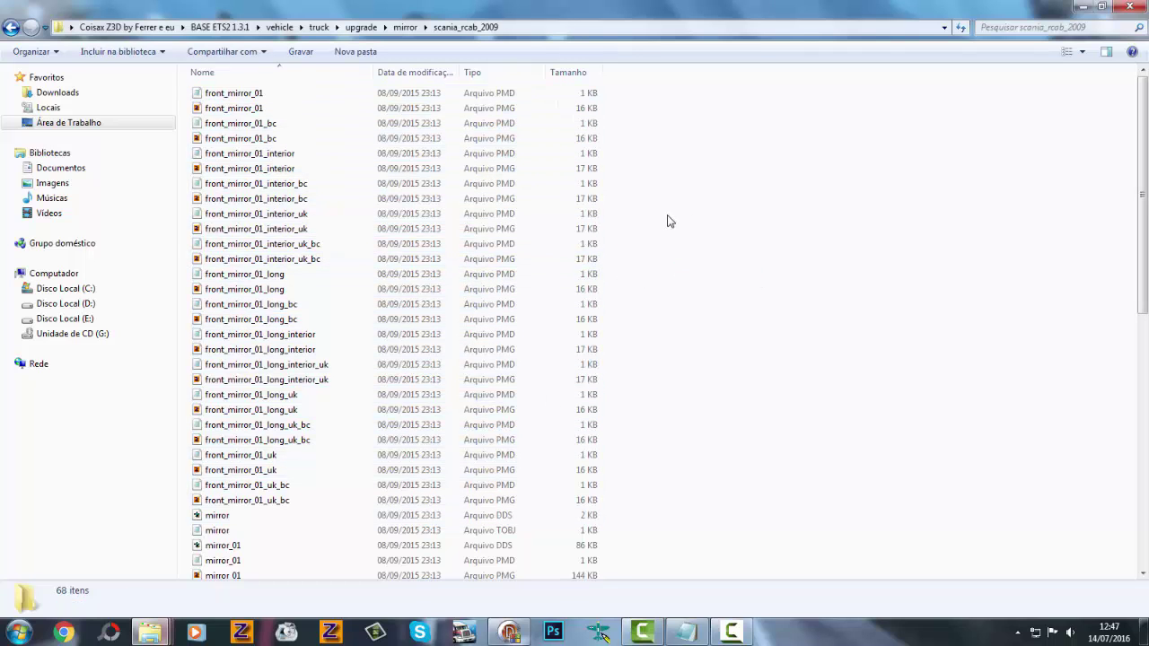
# Step: Highlight the mirror, mirror_01 and mirror_02 files in the base folder and review them
pyautogui.scroll(-6, 466, 229)
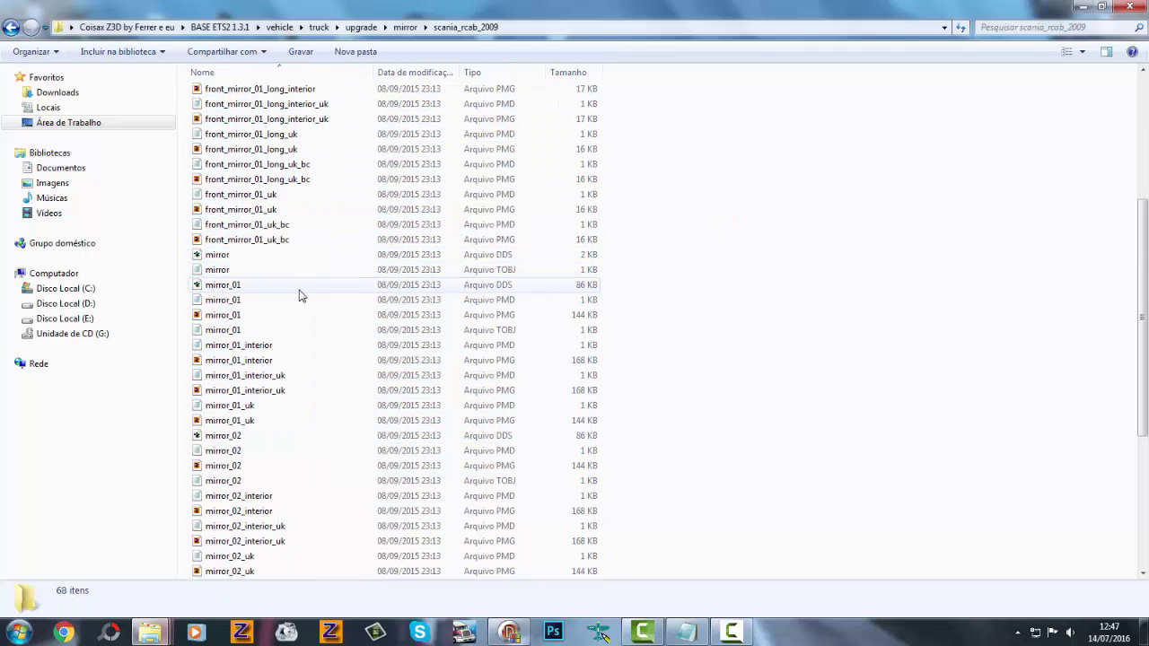
pyautogui.moveTo(623, 257); pyautogui.dragTo(452, 545)
pyautogui.scroll(-2, 431, 528)
pyautogui.scroll(-3, 431, 527)
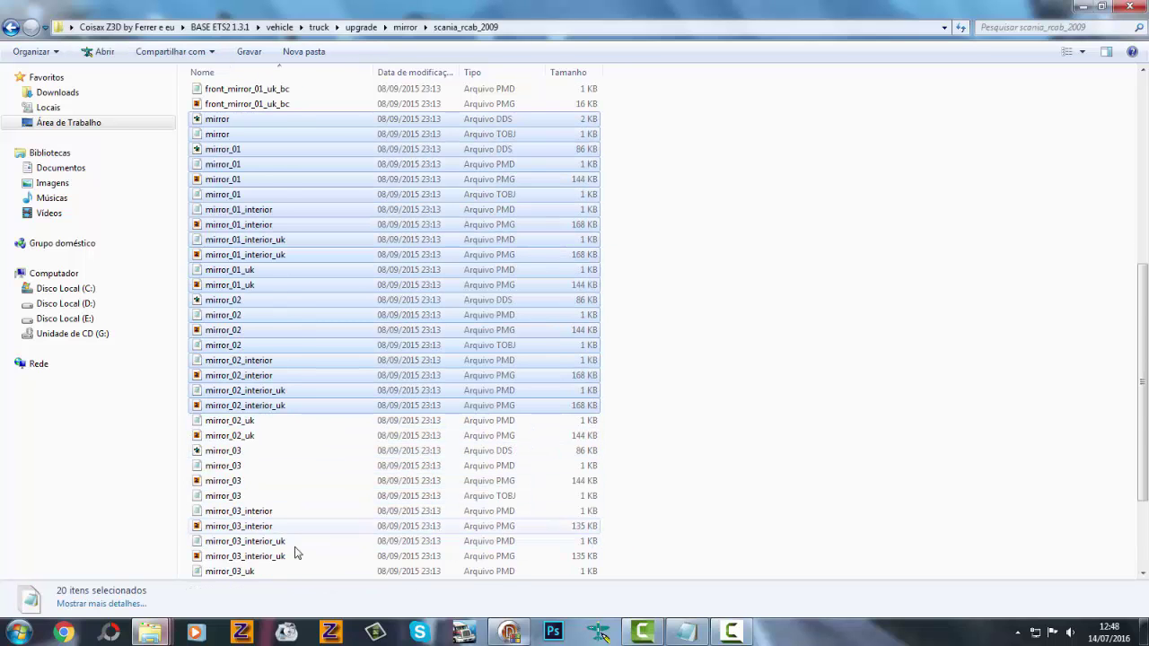
pyautogui.scroll(2, 282, 425)
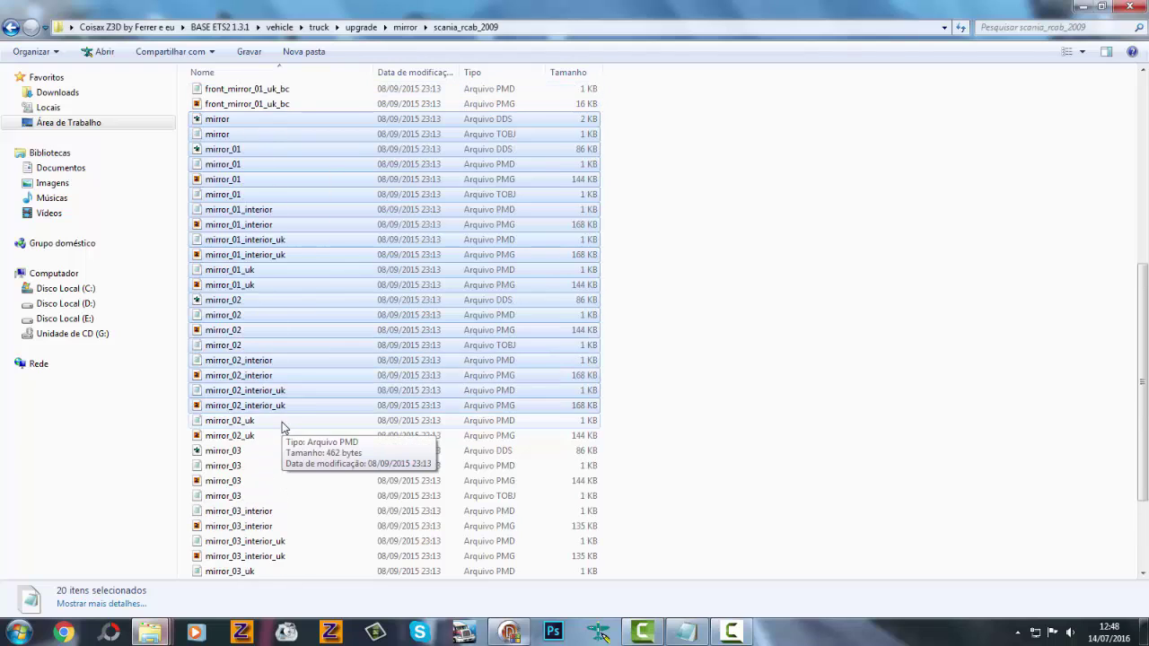
pyautogui.click(669, 379)
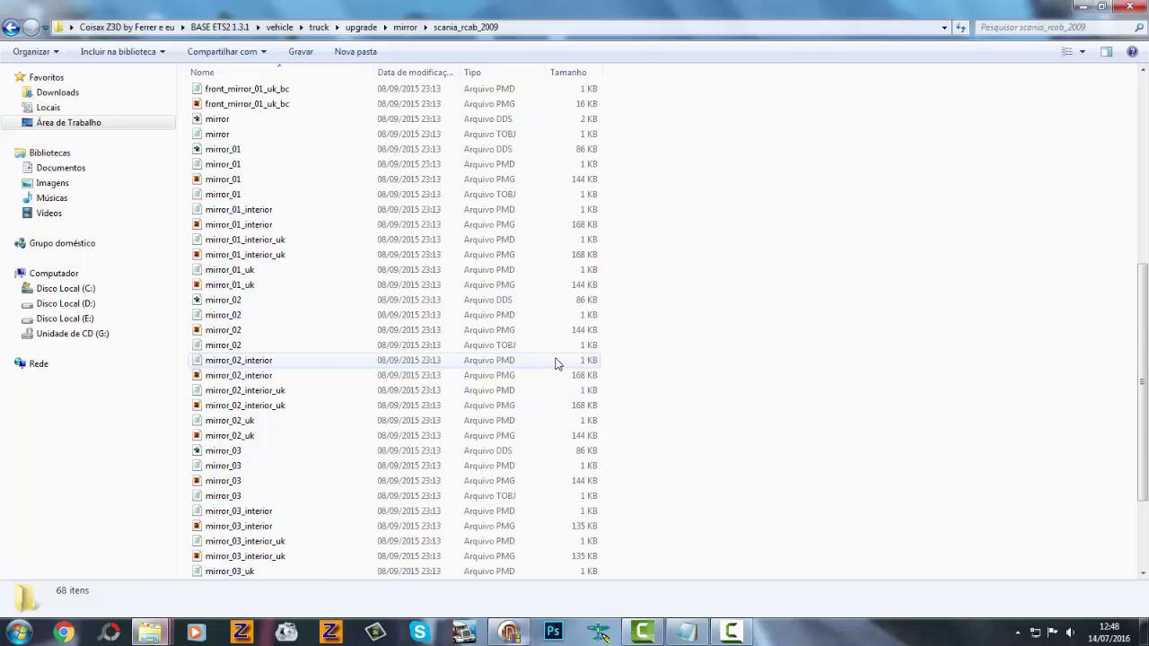
# Step: Highlight the side_mirror_01 files at the end of the list and compare them with the mirror interior files
pyautogui.scroll(-3, 555, 362)
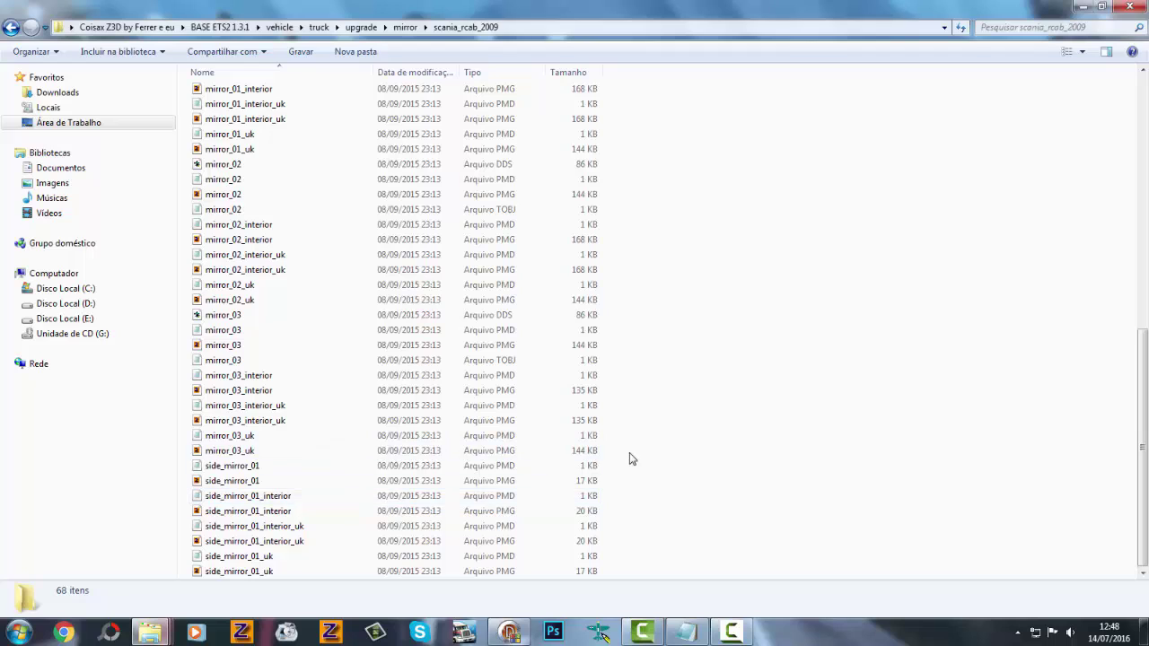
pyautogui.moveTo(629, 454); pyautogui.dragTo(447, 580)
pyautogui.click(659, 538)
pyautogui.moveTo(654, 342); pyautogui.dragTo(705, 358)
pyautogui.scroll(10, 361, 275)
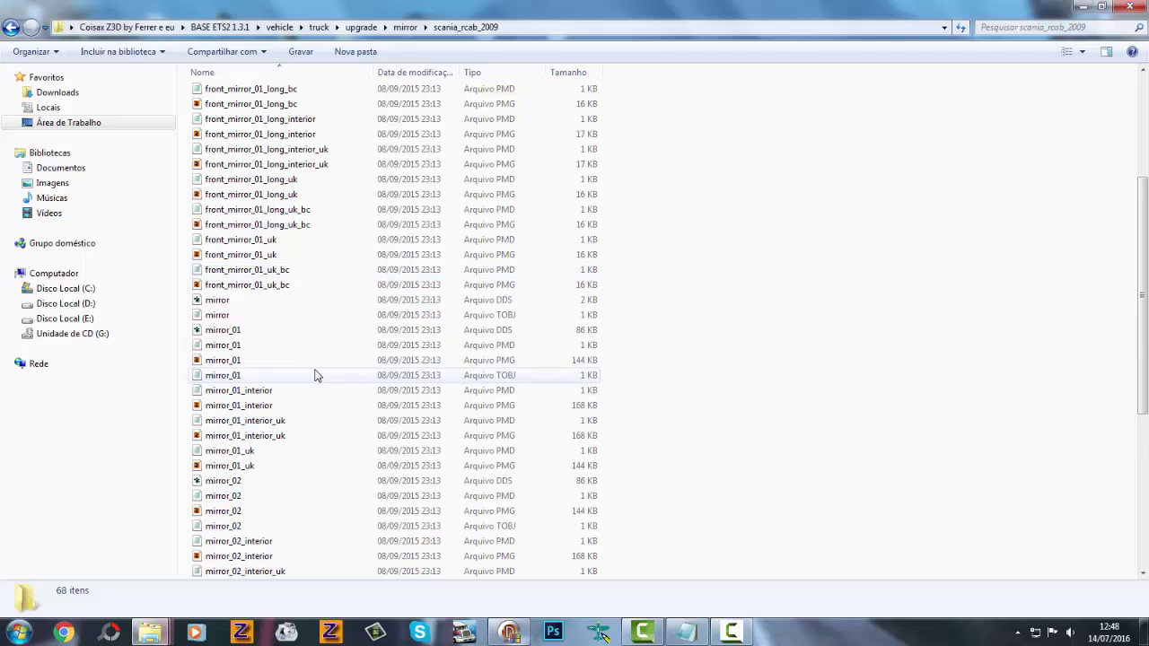
pyautogui.scroll(-6, 306, 319)
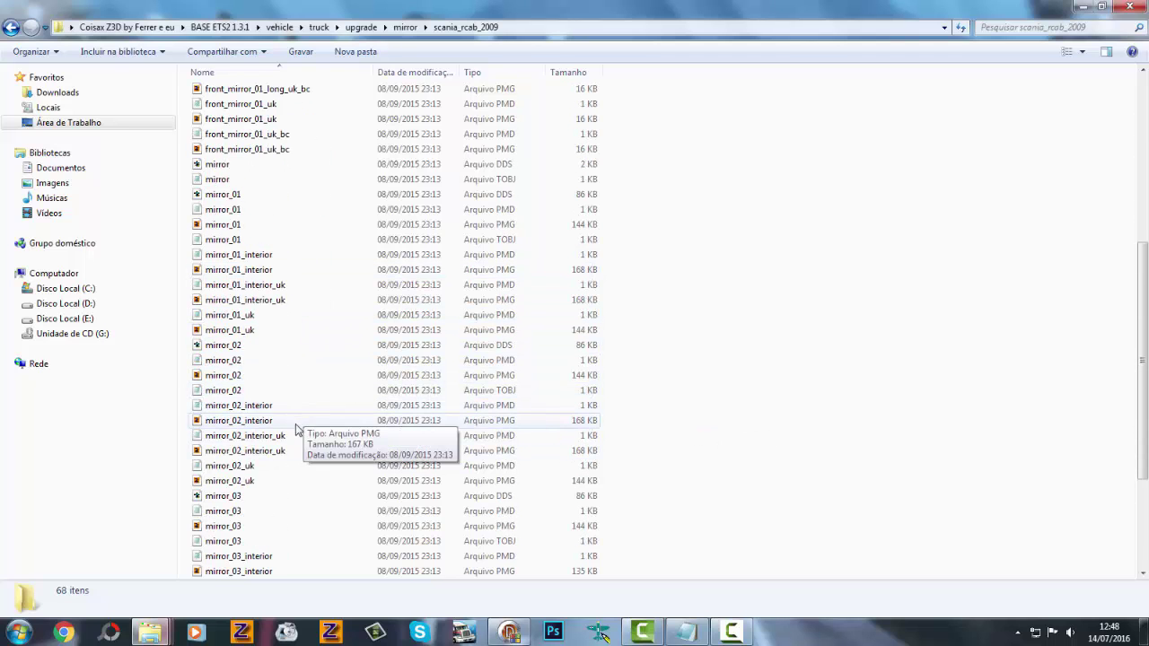
# Step: Compare the base folder's mirror files with those in the vehicle tuto scania_rcab_2009 folder, returning to the base folder
pyautogui.scroll(3, 257, 355)
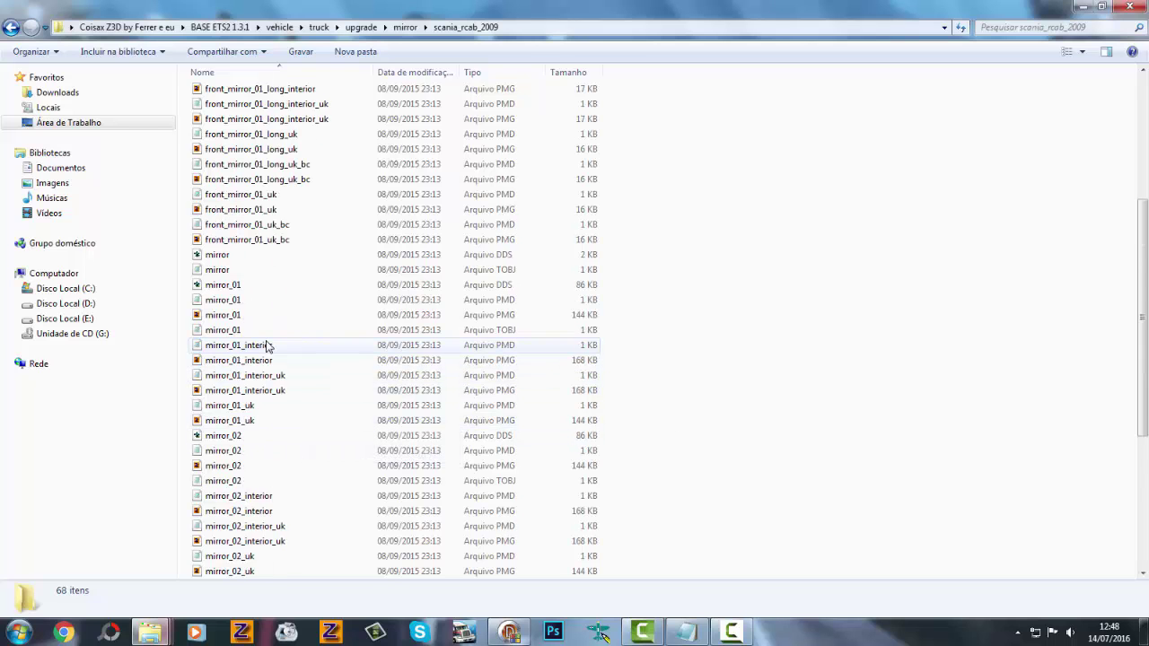
pyautogui.moveTo(149, 633)
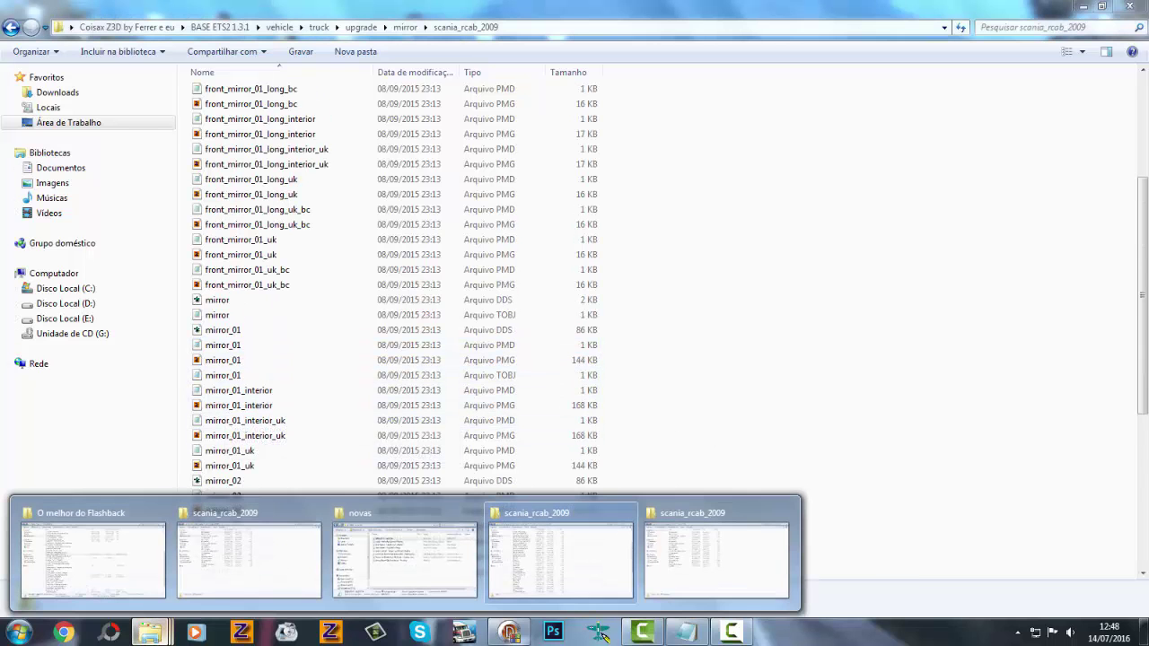
pyautogui.click(257, 580)
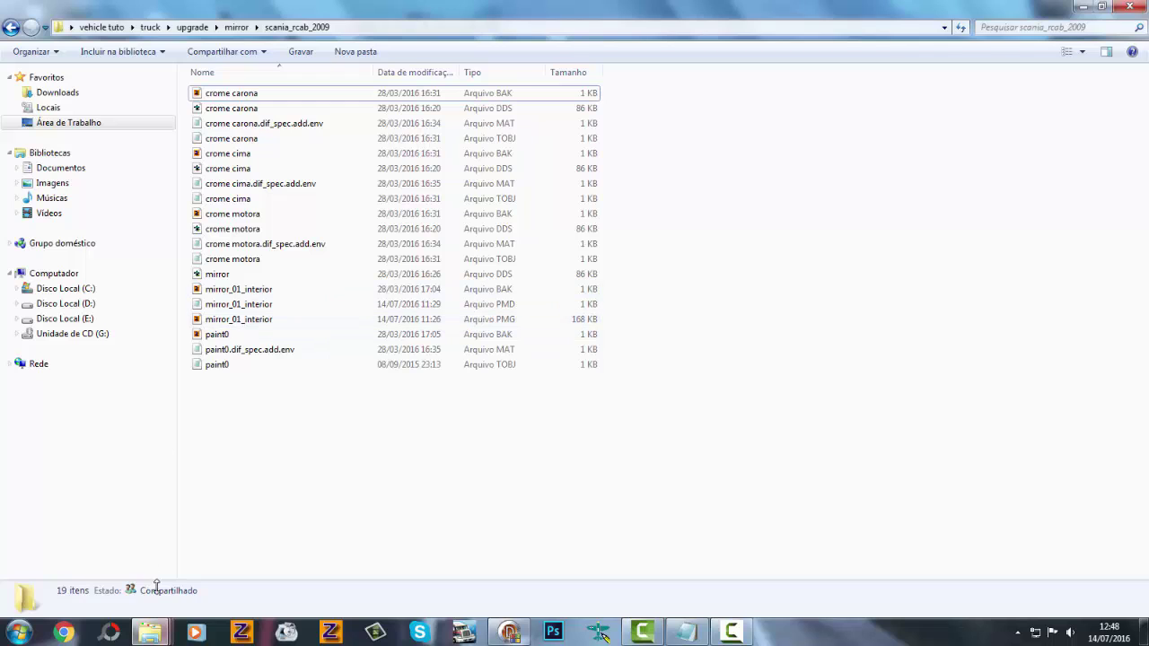
pyautogui.moveTo(157, 636)
pyautogui.click(564, 562)
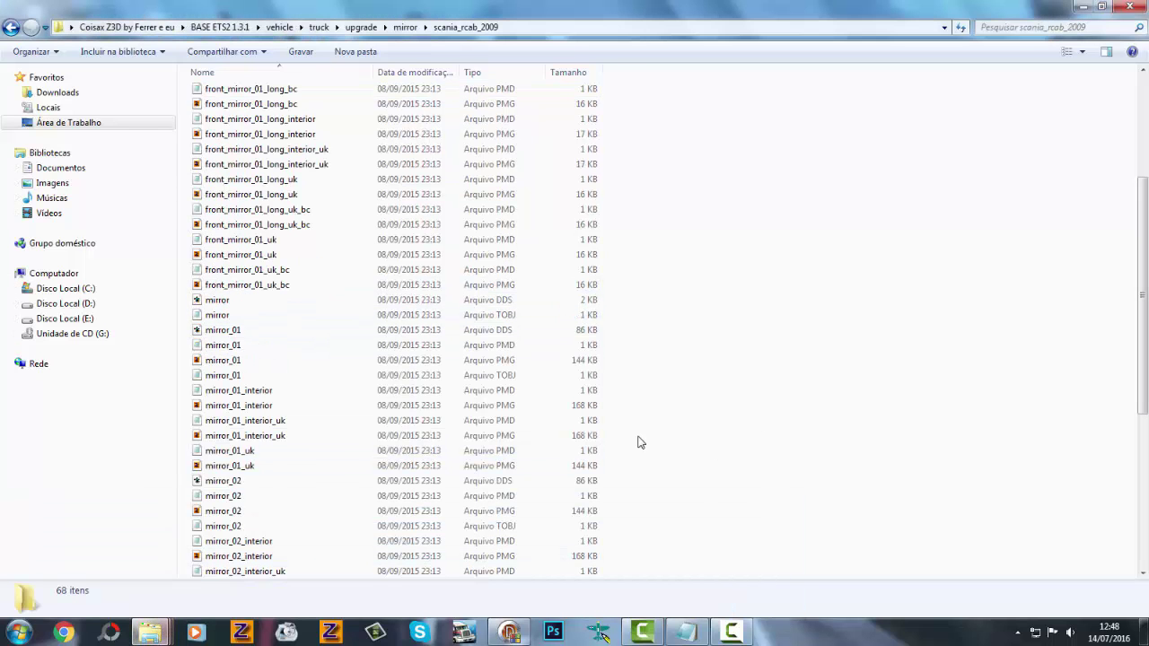
# Step: Copy the mirror_01_interior PMD and PMG files from the base scania_rcab_2009 folder
pyautogui.click(245, 392)
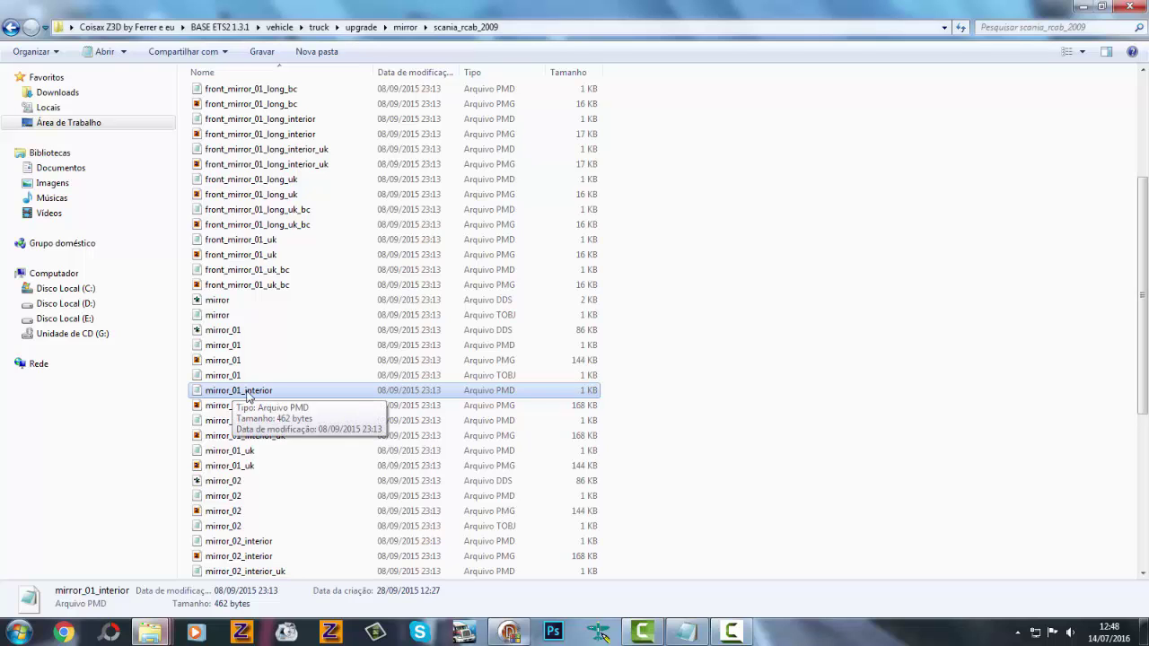
pyautogui.keyDown('shift'); pyautogui.click(269, 406); pyautogui.keyUp('shift')
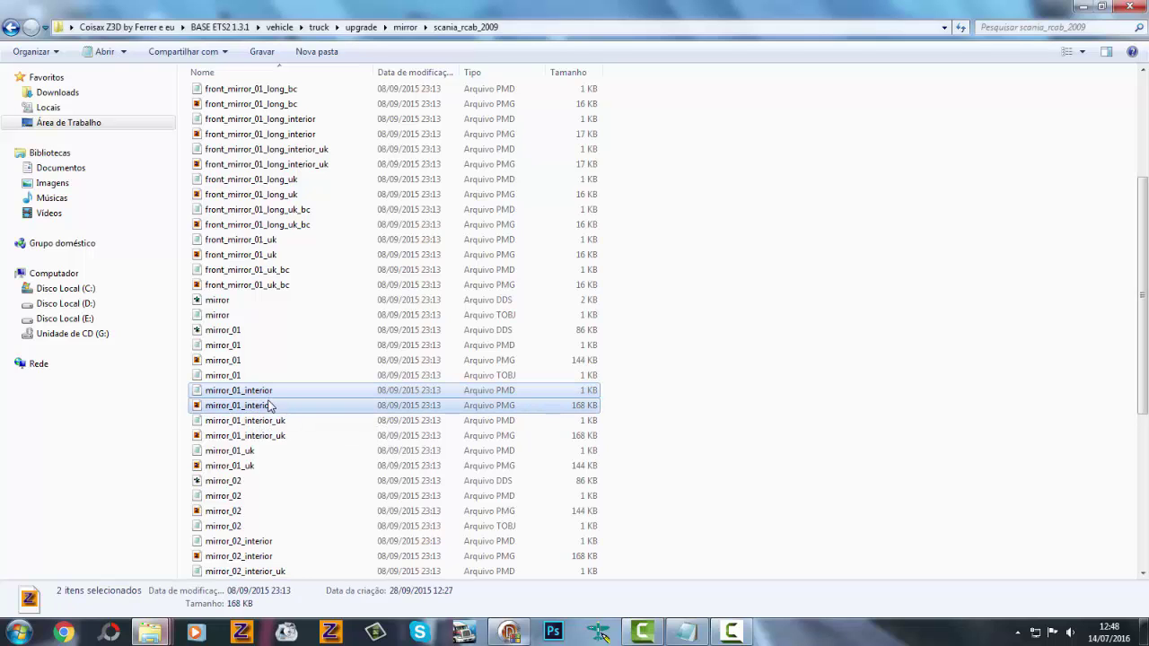
pyautogui.rightClick(256, 395)
pyautogui.click(294, 314)
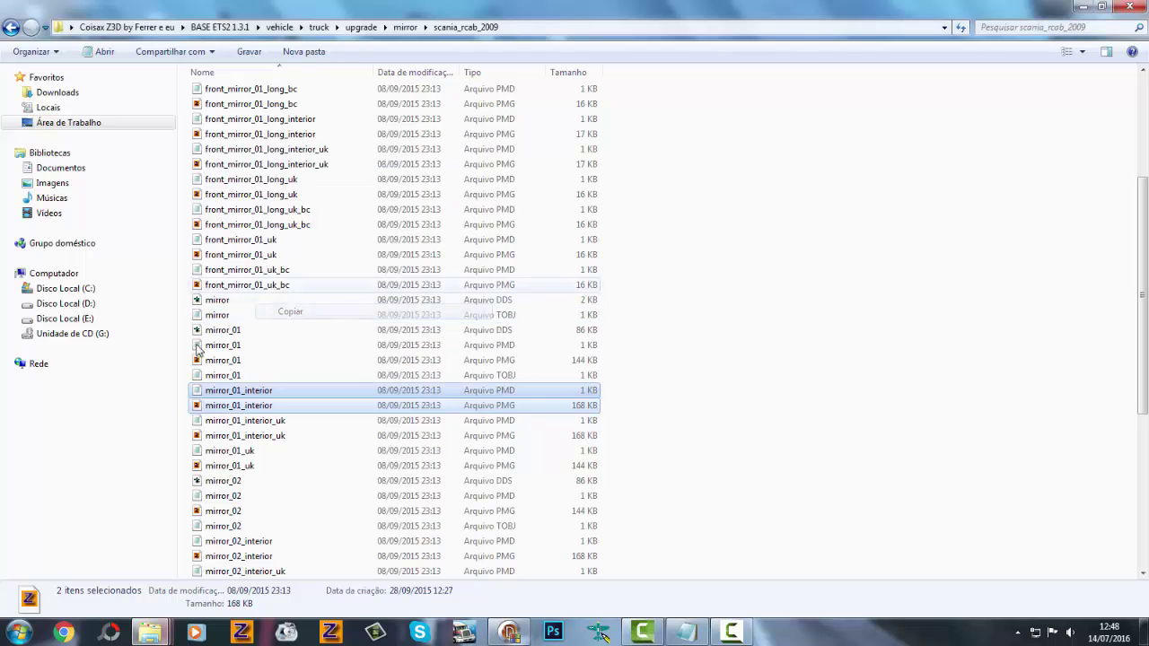
# Step: Switch to the vehicle tuto scania_rcab_2009 folder and close the duplicate window of that folder
pyautogui.moveTo(151, 631)
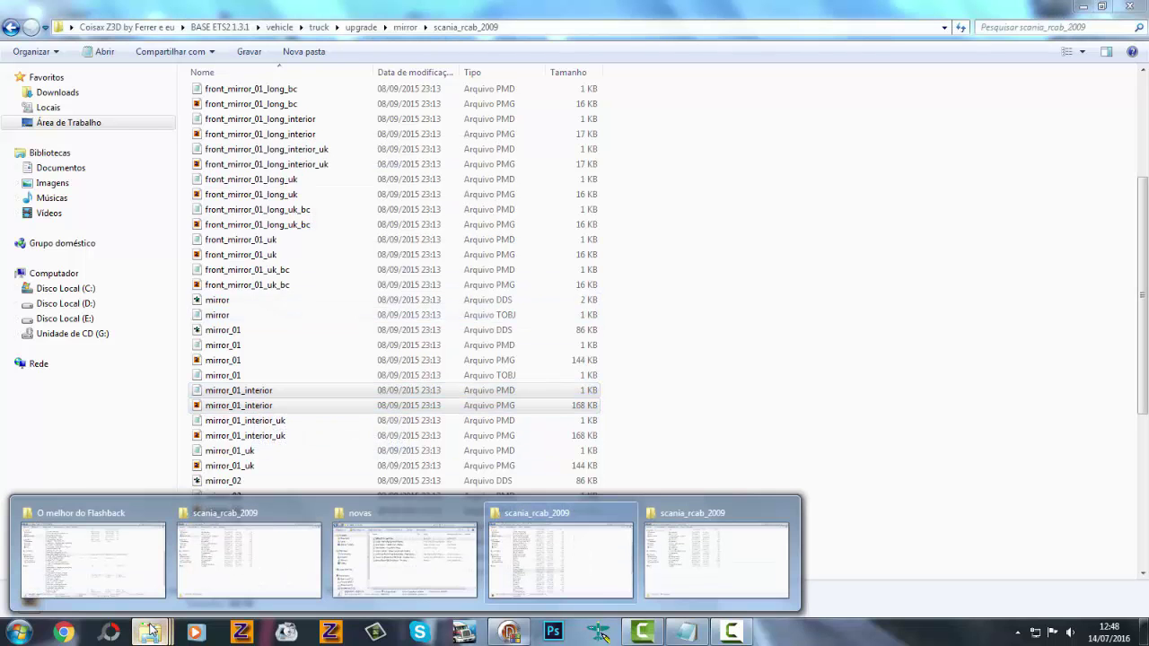
pyautogui.click(741, 557)
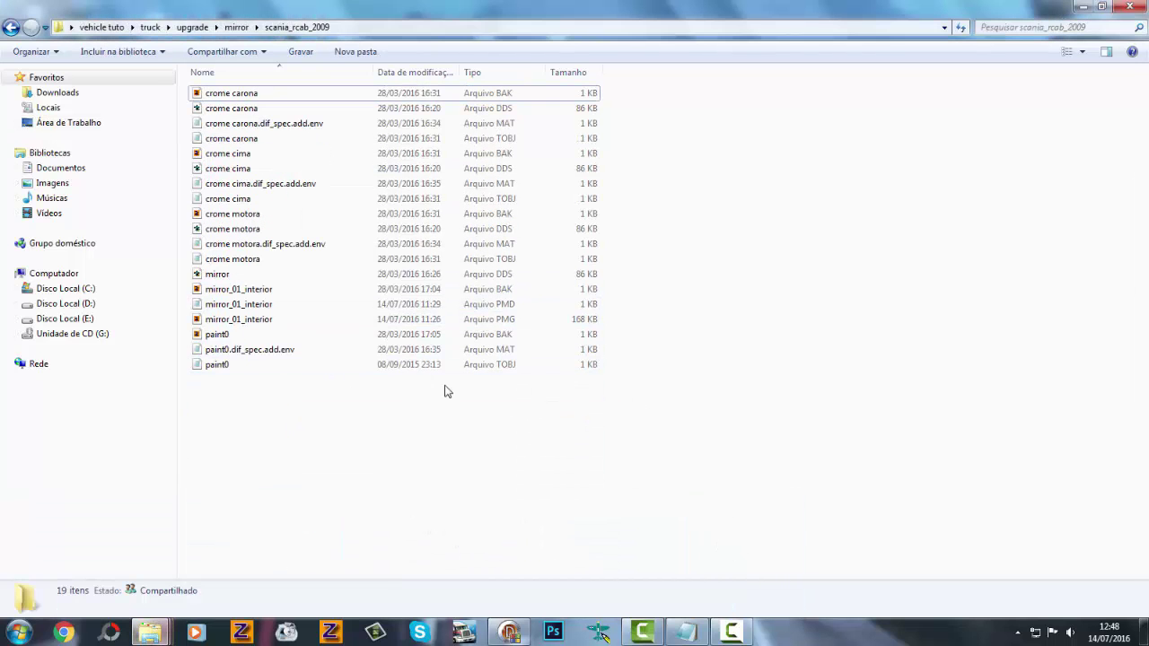
pyautogui.moveTo(151, 631)
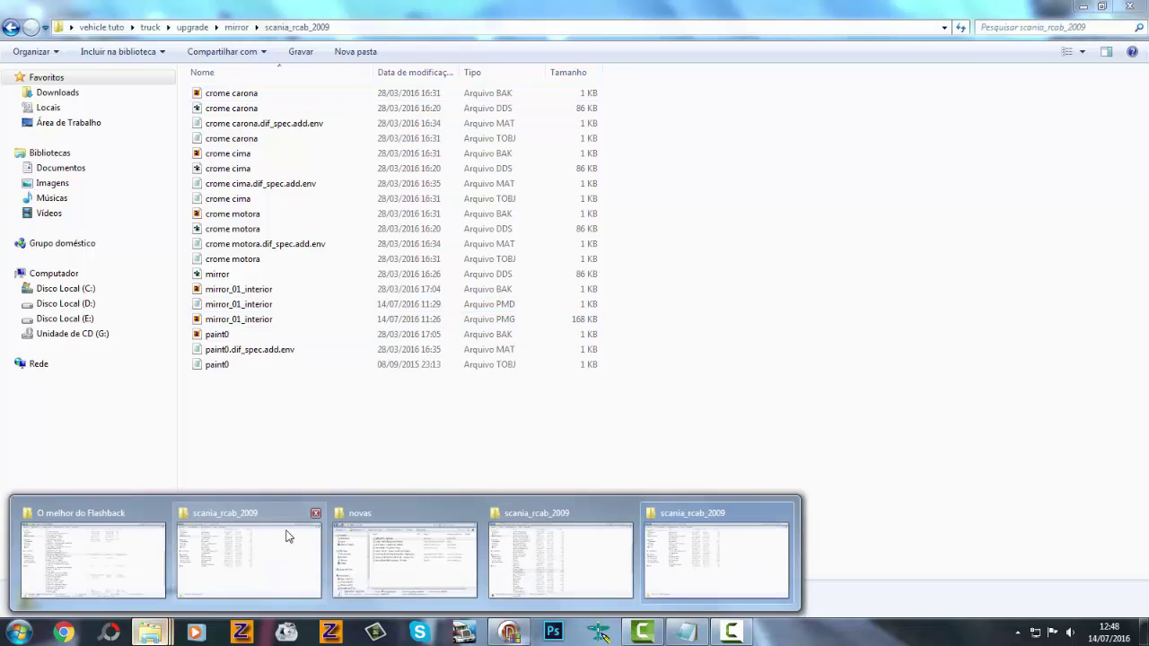
pyautogui.click(316, 515)
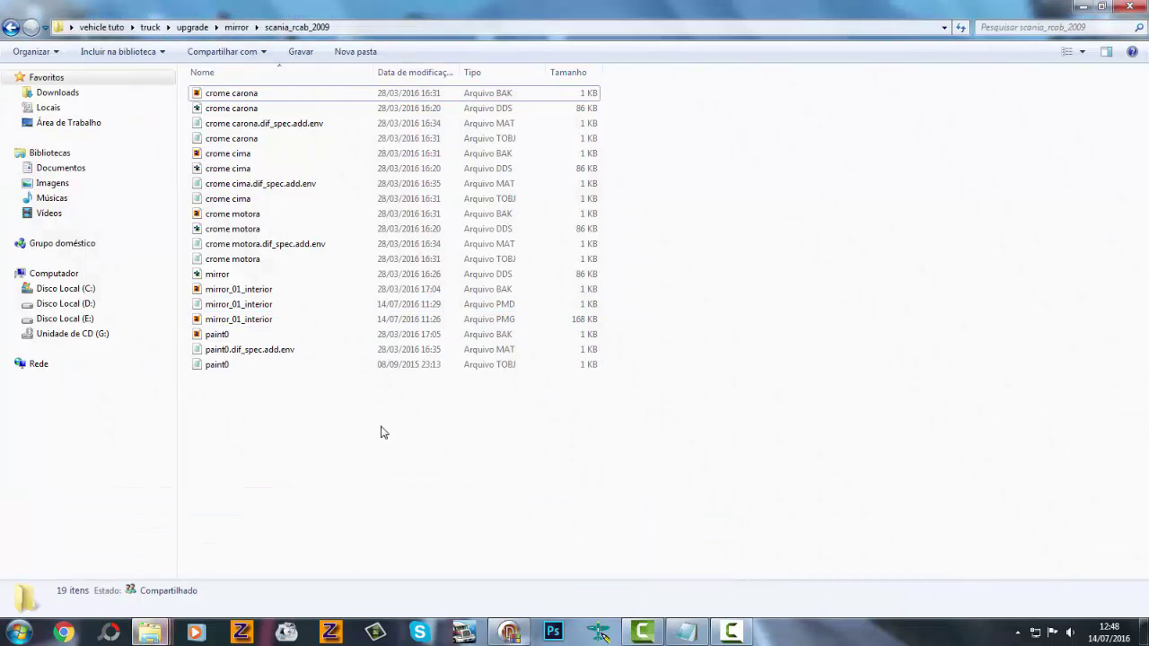
pyautogui.click(507, 631)
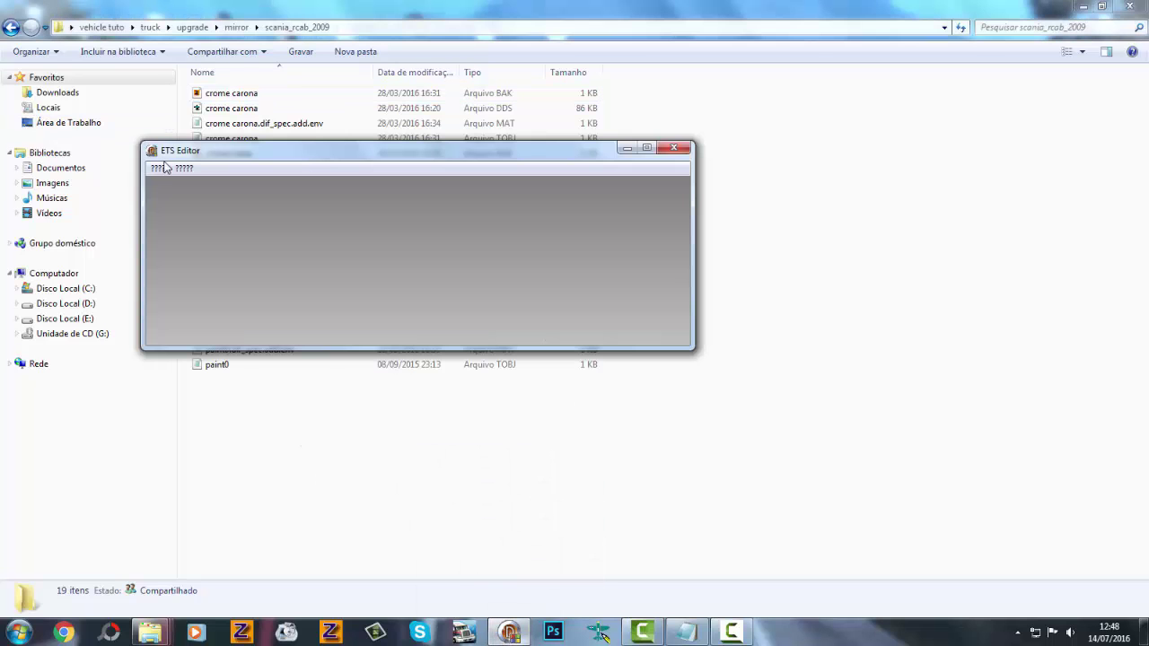
pyautogui.click(1081, 6)
pyautogui.click(1081, 6)
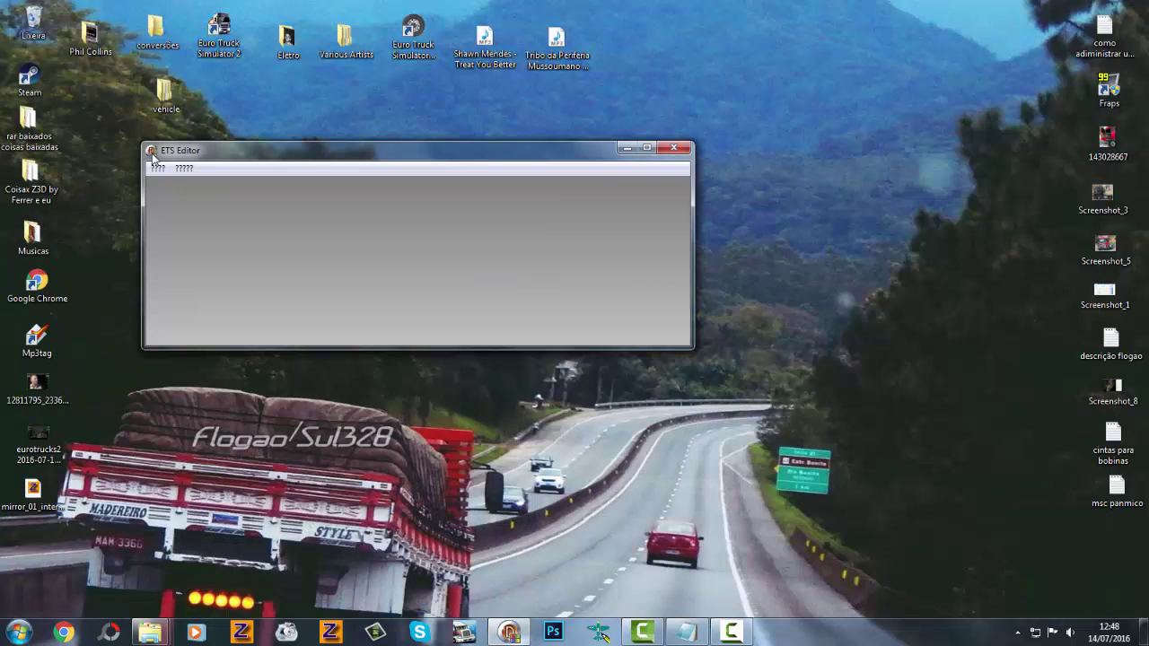
pyautogui.click(158, 169)
pyautogui.click(230, 237)
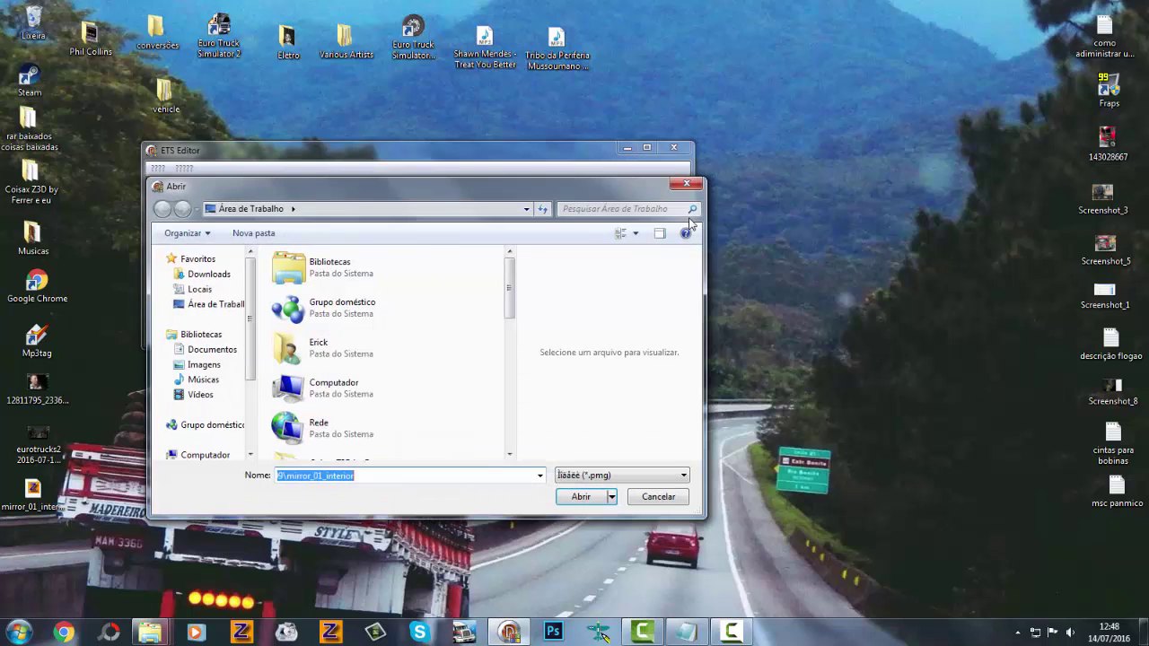
pyautogui.click(687, 186)
pyautogui.click(627, 147)
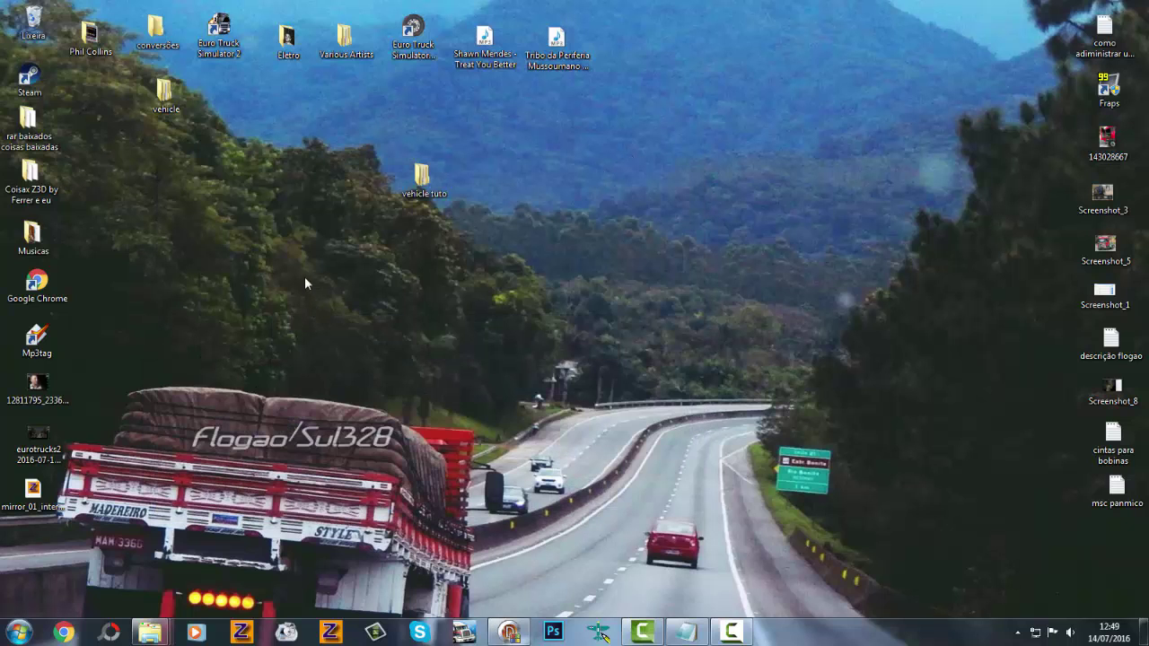
pyautogui.rightClick(301, 277)
pyautogui.click(341, 317)
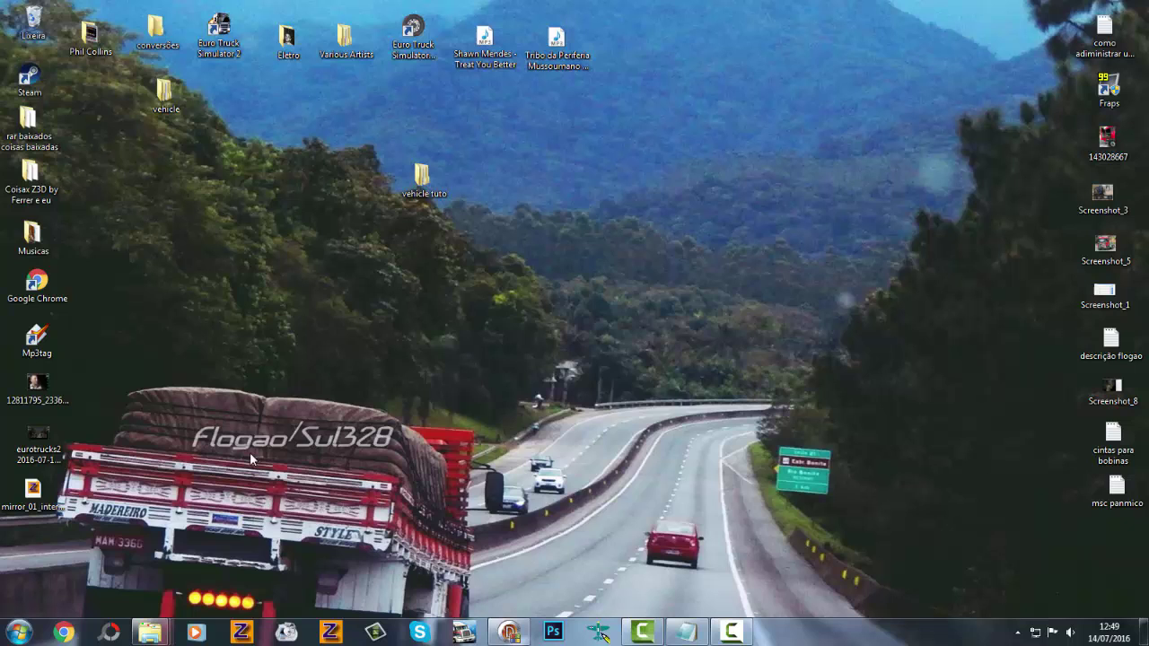
# Step: Switch to ZModeler and import mirror_01_interior from the vehicle tuto truck\upgrade\mirror\scania_rcab_2009 folder
pyautogui.click(241, 631)
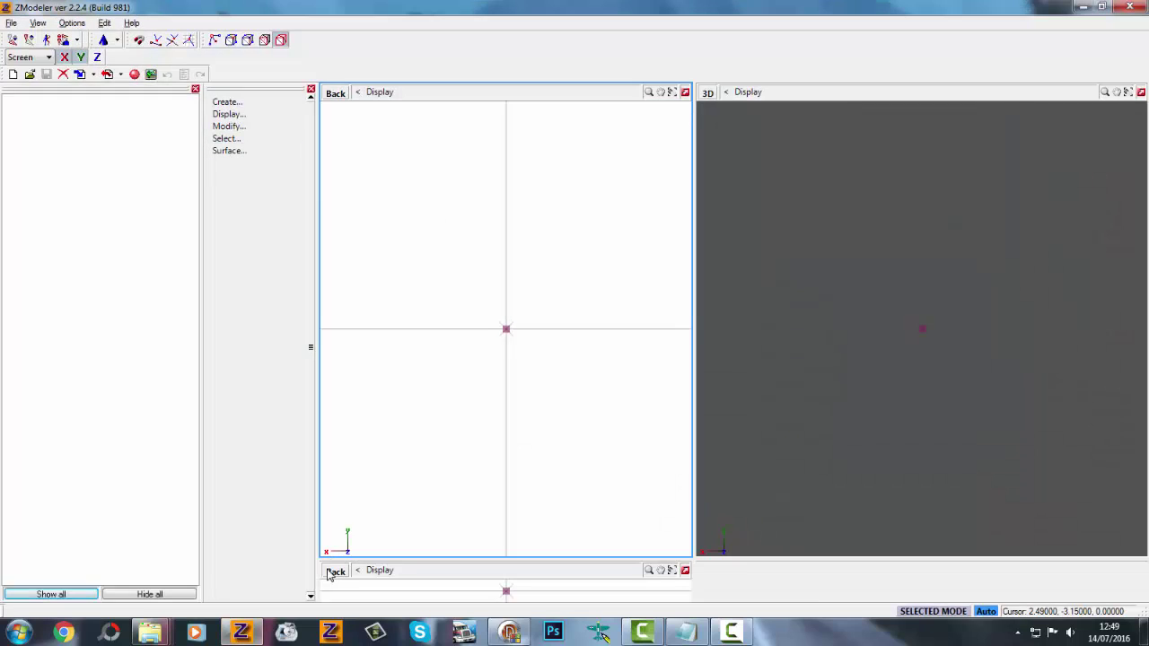
pyautogui.click(86, 79)
pyautogui.click(562, 195)
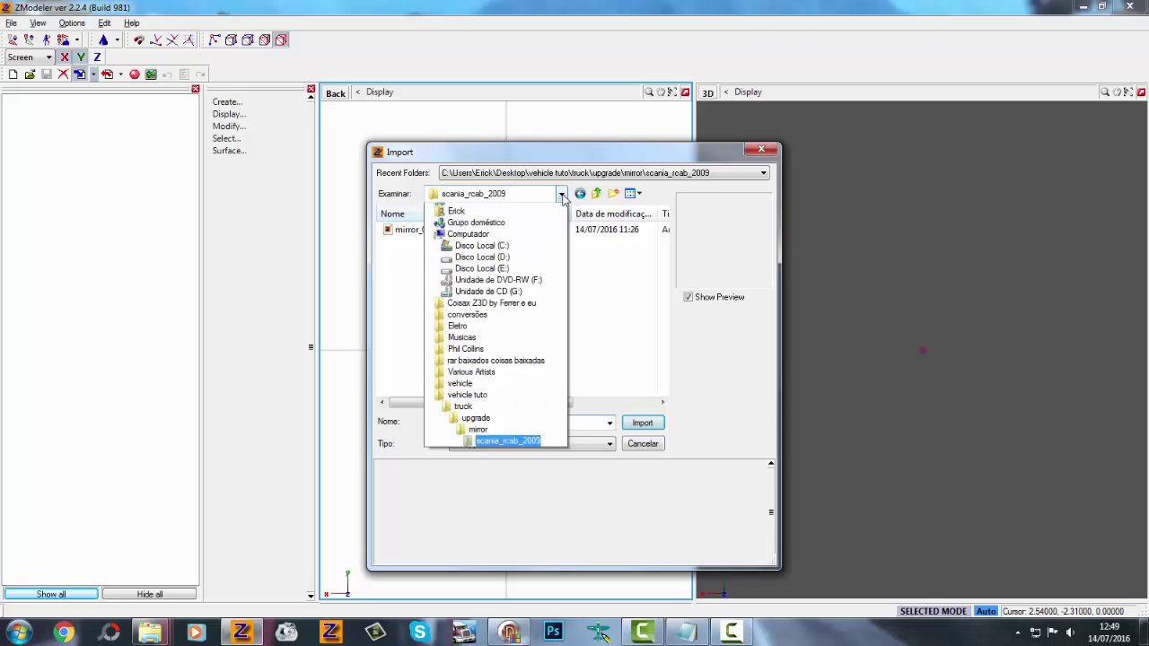
pyautogui.click(560, 192)
pyautogui.doubleClick(445, 230)
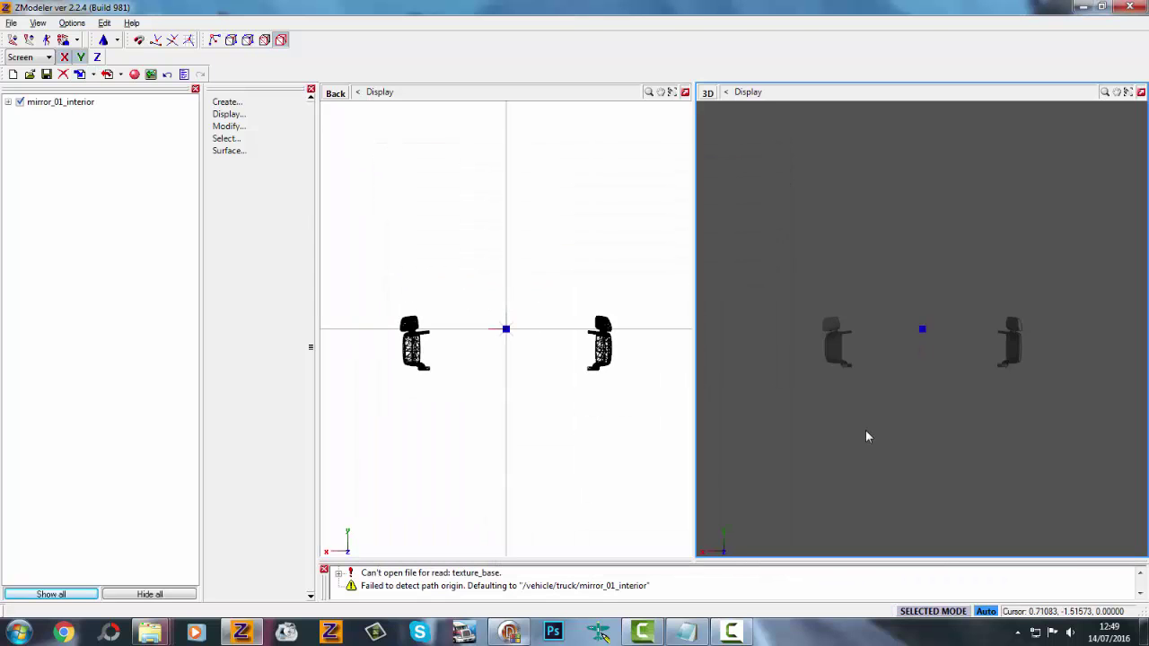
# Step: Inspect the imported mirrors in 3D and change the Back viewport to the Right view
pyautogui.scroll(2, 947, 360)
pyautogui.moveTo(865, 430); pyautogui.dragTo(655, 468, button='middle')
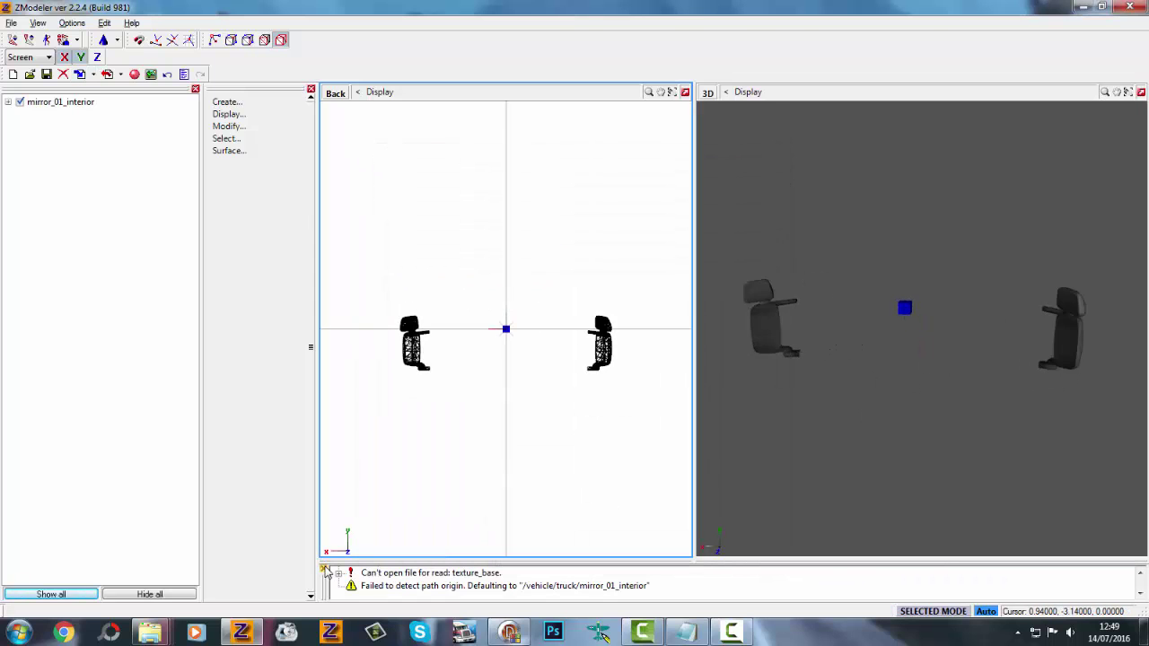
pyautogui.moveTo(774, 464); pyautogui.dragTo(759, 396, button='middle')
pyautogui.scroll(-2, 466, 364)
pyautogui.click(333, 95)
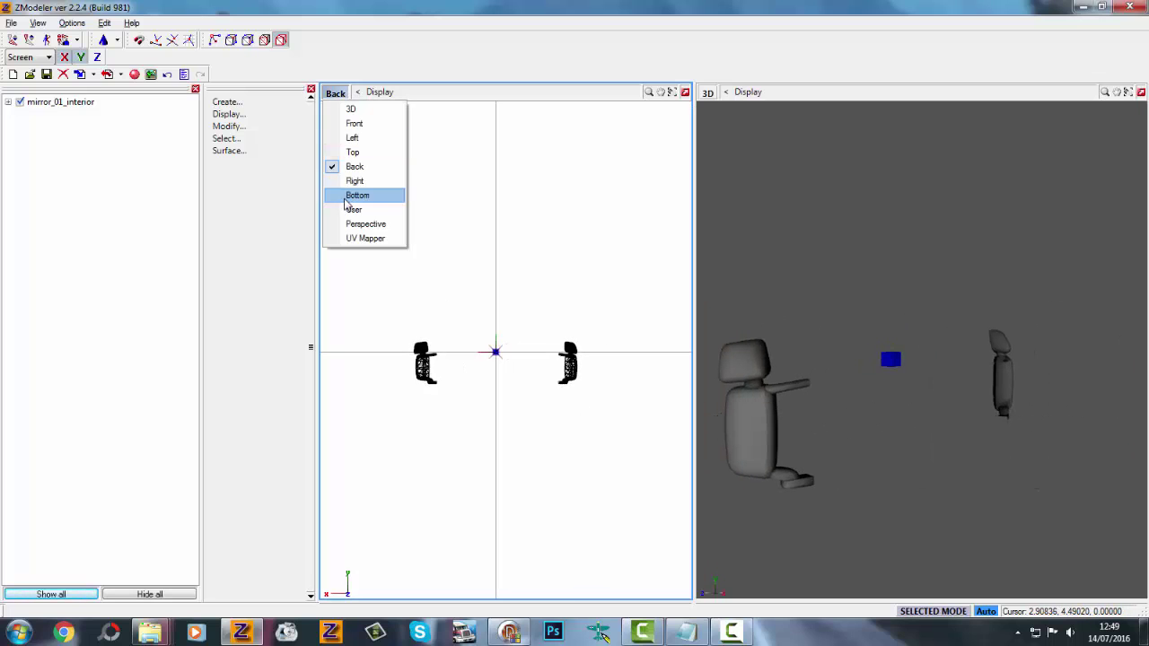
pyautogui.click(349, 195)
pyautogui.click(355, 181)
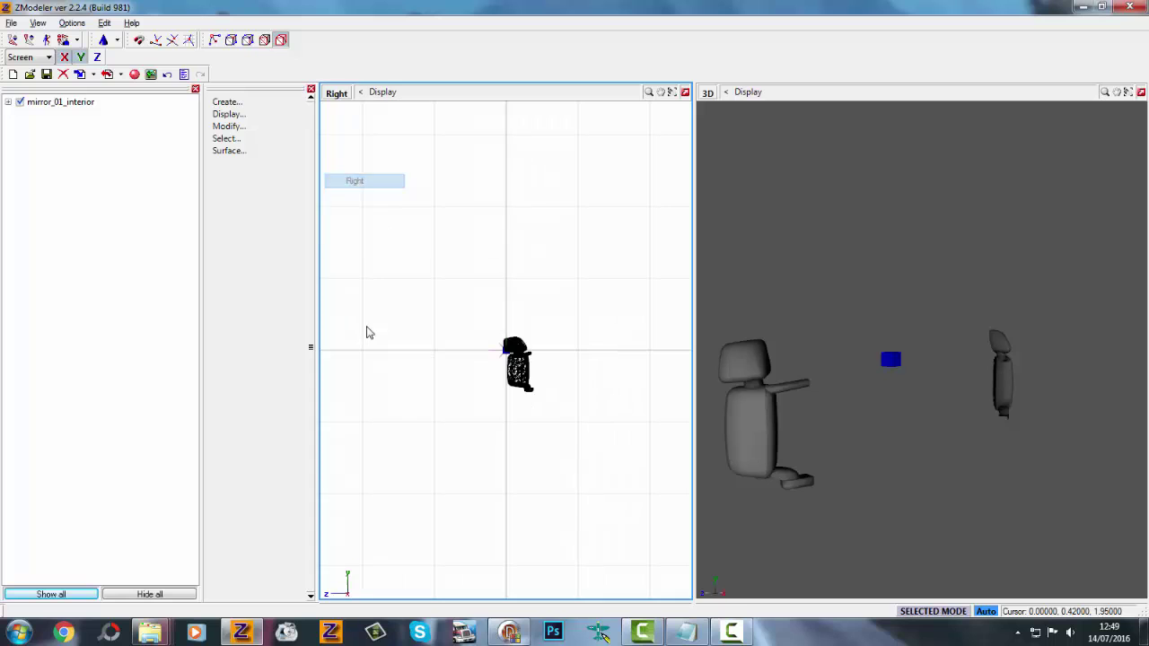
# Step: Examine the mirror model and its position relative to the origin in the Right and 3D views
pyautogui.scroll(-5, 367, 331)
pyautogui.scroll(1, 503, 296)
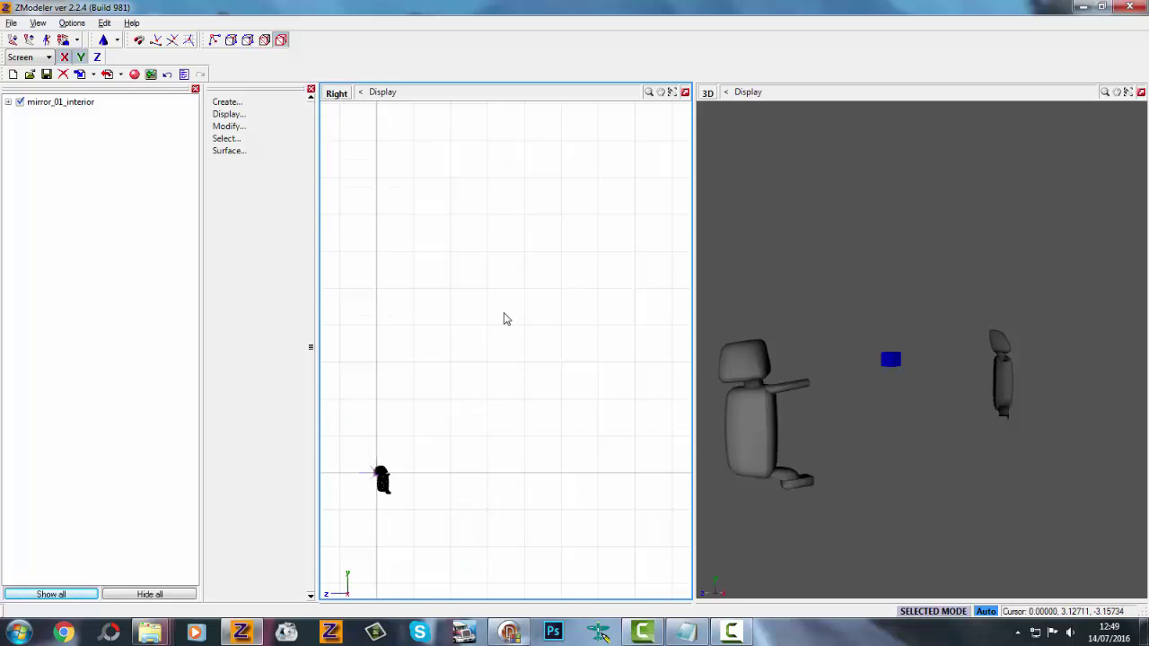
pyautogui.scroll(-3, 623, 489)
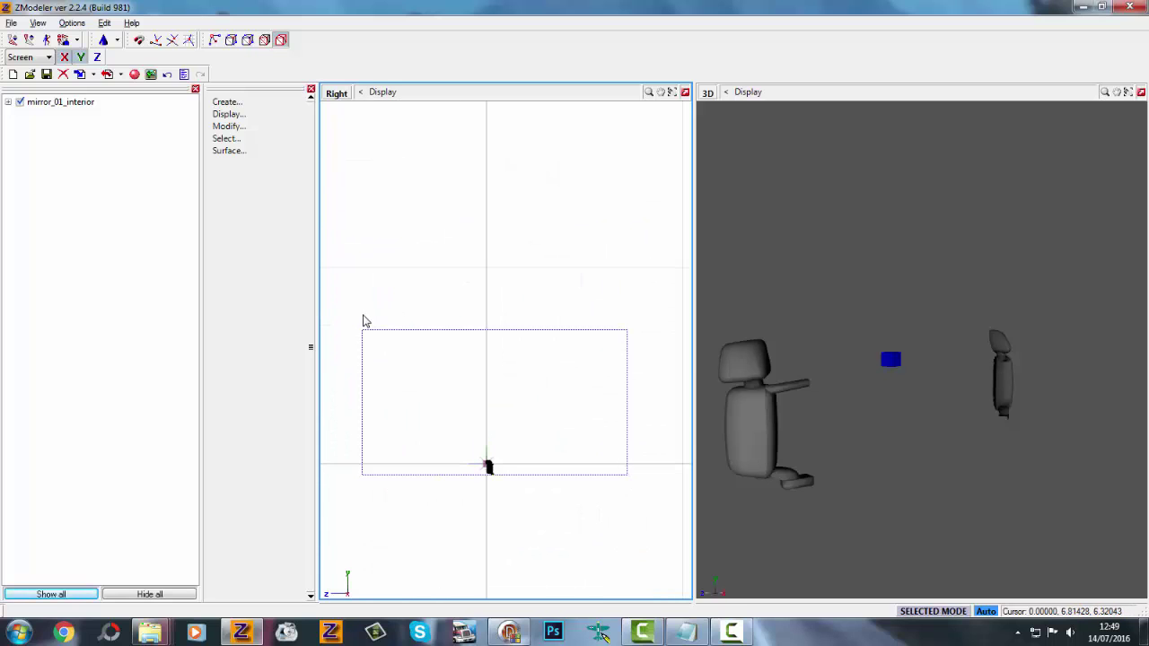
pyautogui.scroll(2, 474, 410)
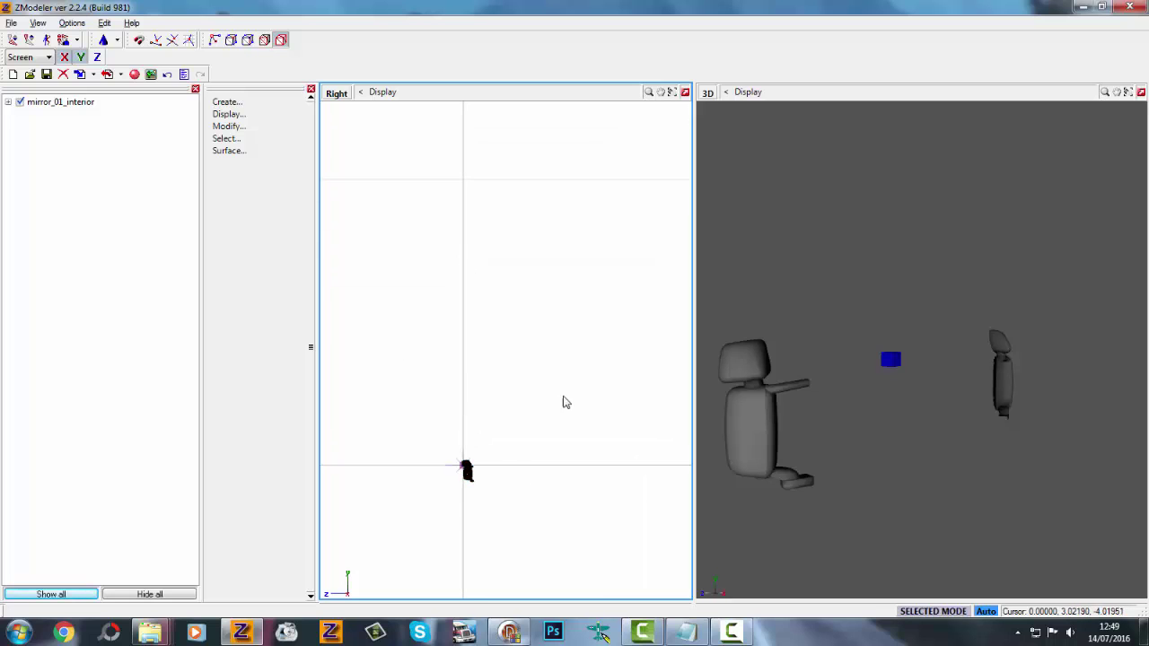
pyautogui.scroll(5, 458, 453)
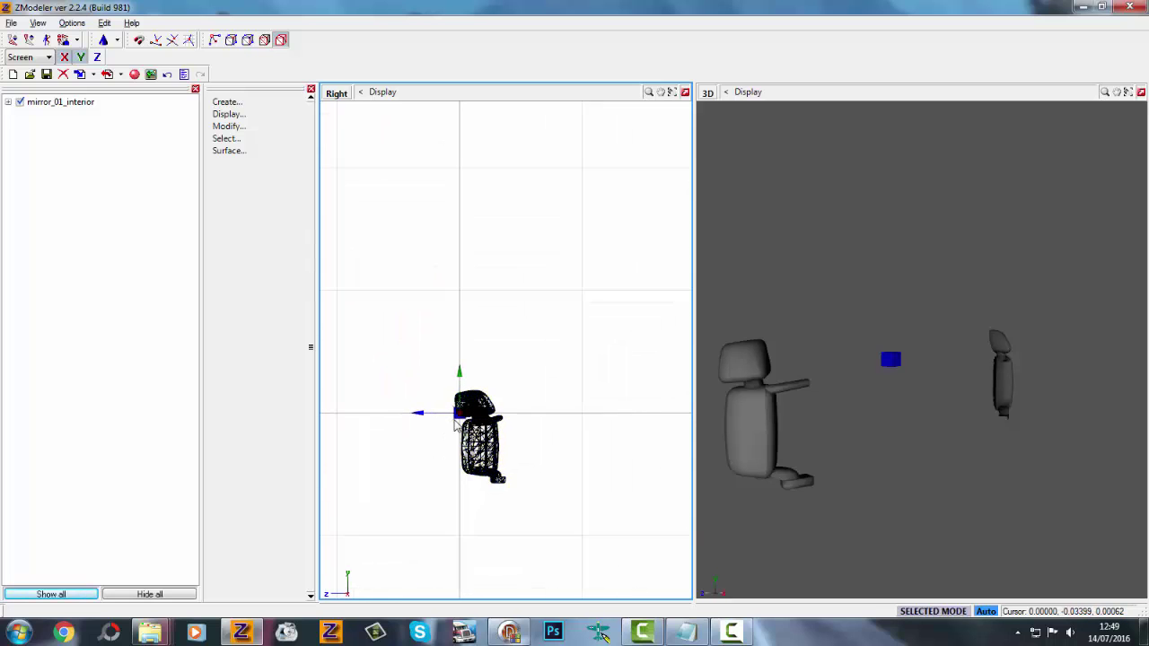
pyautogui.scroll(2, 457, 421)
pyautogui.scroll(1, 476, 394)
pyautogui.scroll(-1, 484, 374)
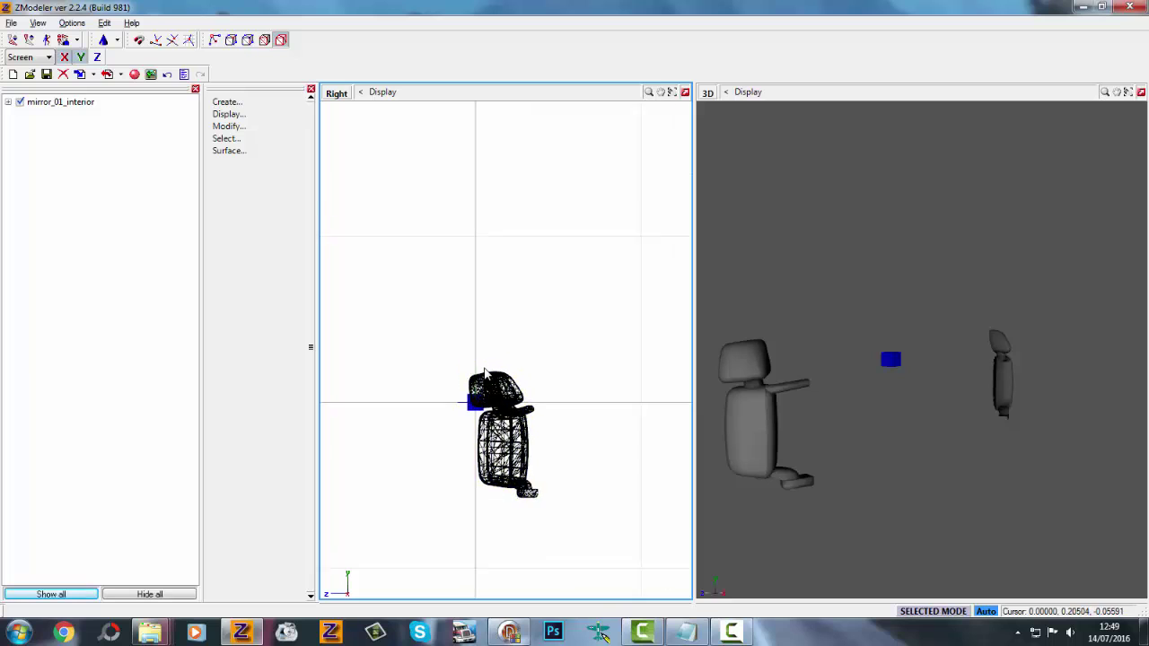
pyautogui.scroll(1, 485, 374)
pyautogui.scroll(-1, 481, 431)
pyautogui.moveTo(715, 482); pyautogui.dragTo(867, 389, button='middle')
# Step: Expand mirror_01_interior and its defaultpart node to list the parts, and view both mirrors in 3D
pyautogui.click(36, 101)
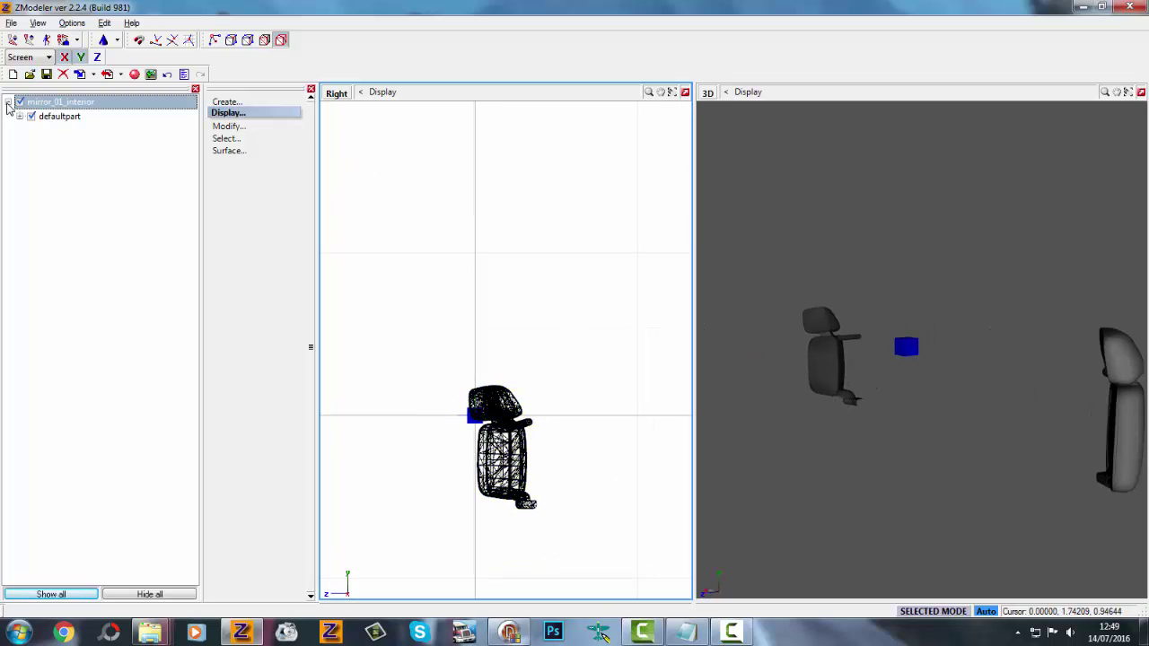
pyautogui.click(59, 115)
pyautogui.click(19, 116)
pyautogui.scroll(-1, 438, 448)
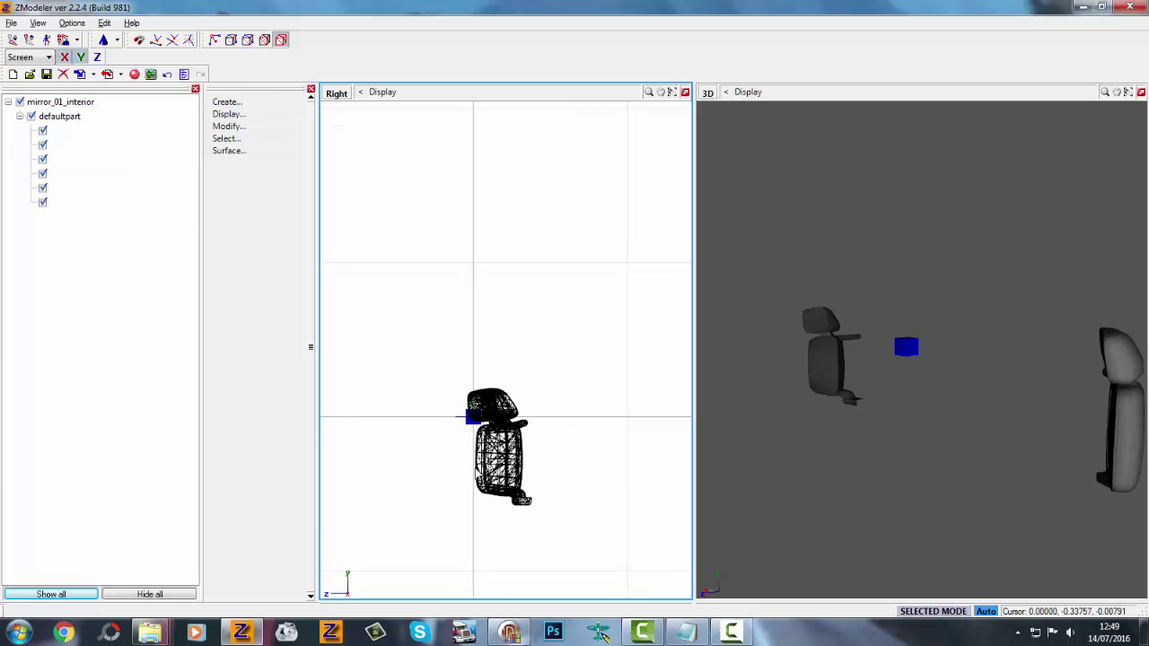
pyautogui.scroll(1, 475, 467)
pyautogui.moveTo(863, 429); pyautogui.dragTo(647, 371, button='middle')
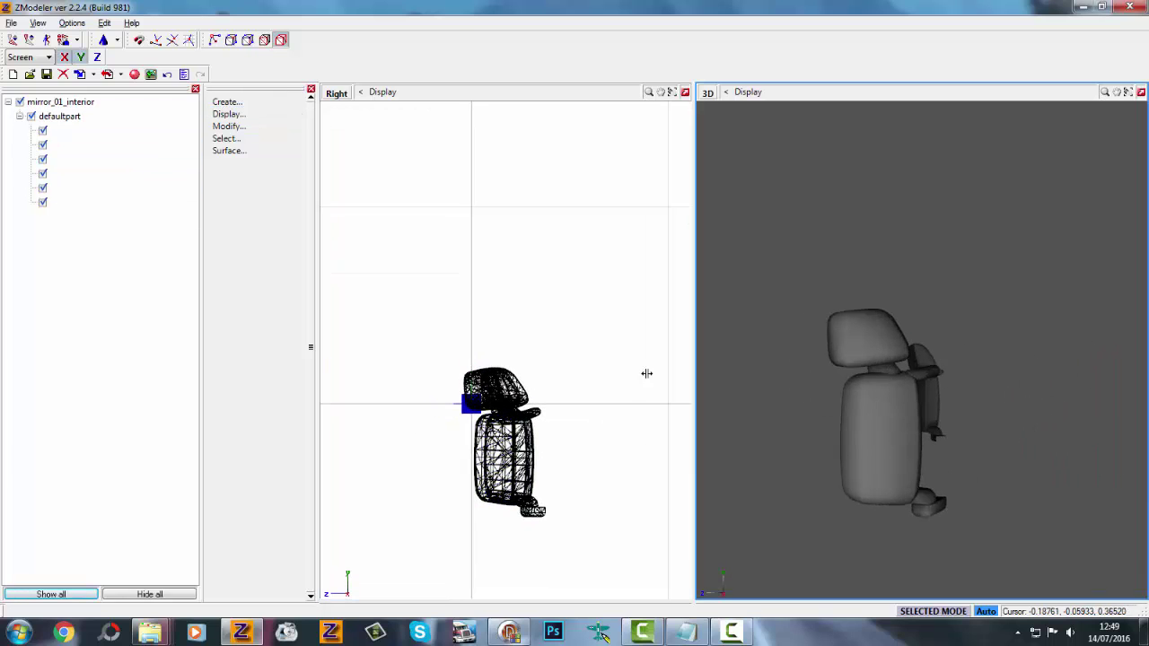
pyautogui.moveTo(873, 422); pyautogui.dragTo(956, 427, button='middle')
# Step: Hide the parts under defaultpart one by one, from the last up to the second
pyautogui.click(42, 204)
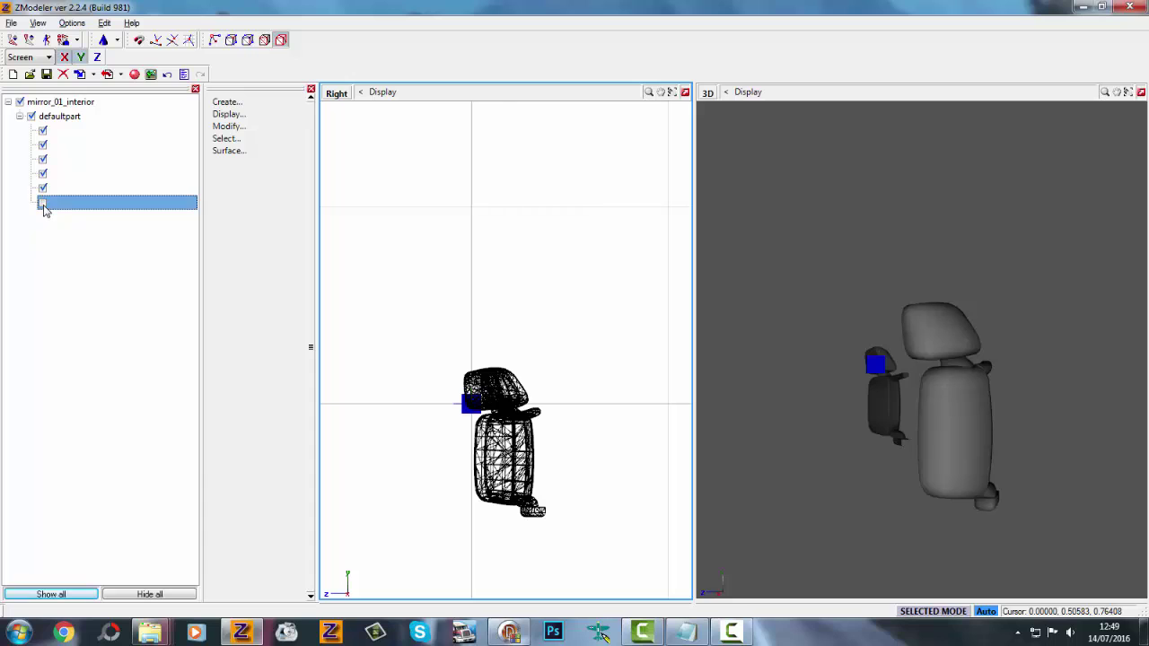
pyautogui.click(42, 188)
pyautogui.click(42, 174)
pyautogui.click(43, 162)
pyautogui.click(42, 159)
pyautogui.click(42, 144)
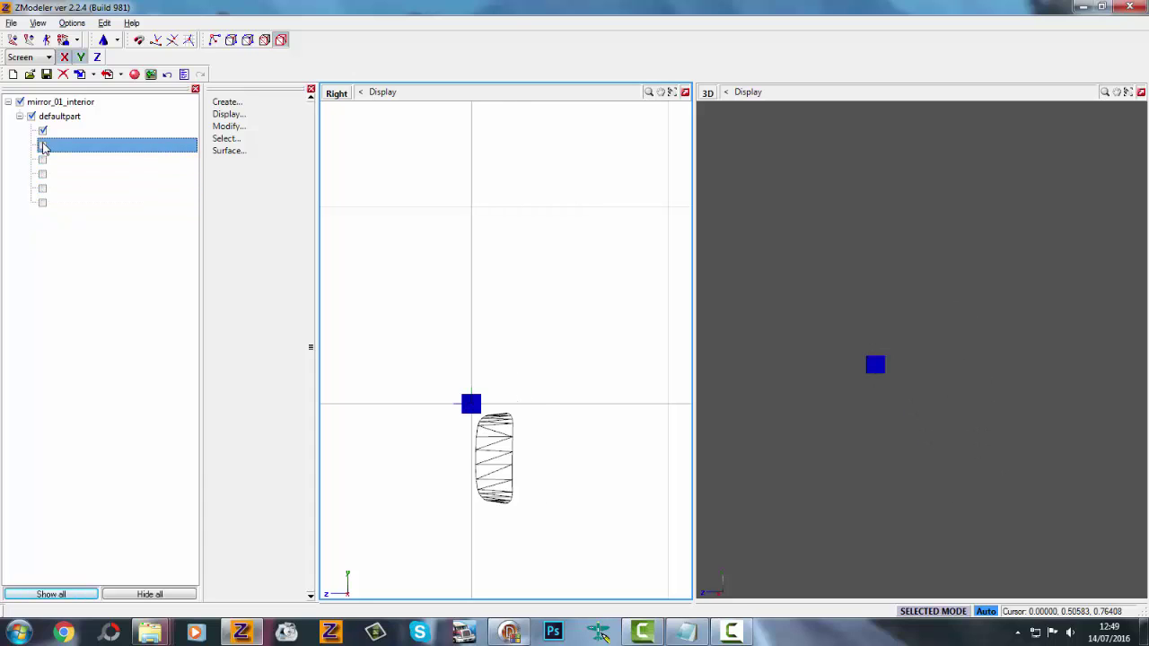
# Step: Identify the individual parts by toggling the first two parts' visibility and showing the third and fourth parts of defaultpart
pyautogui.click(42, 130)
pyautogui.click(43, 145)
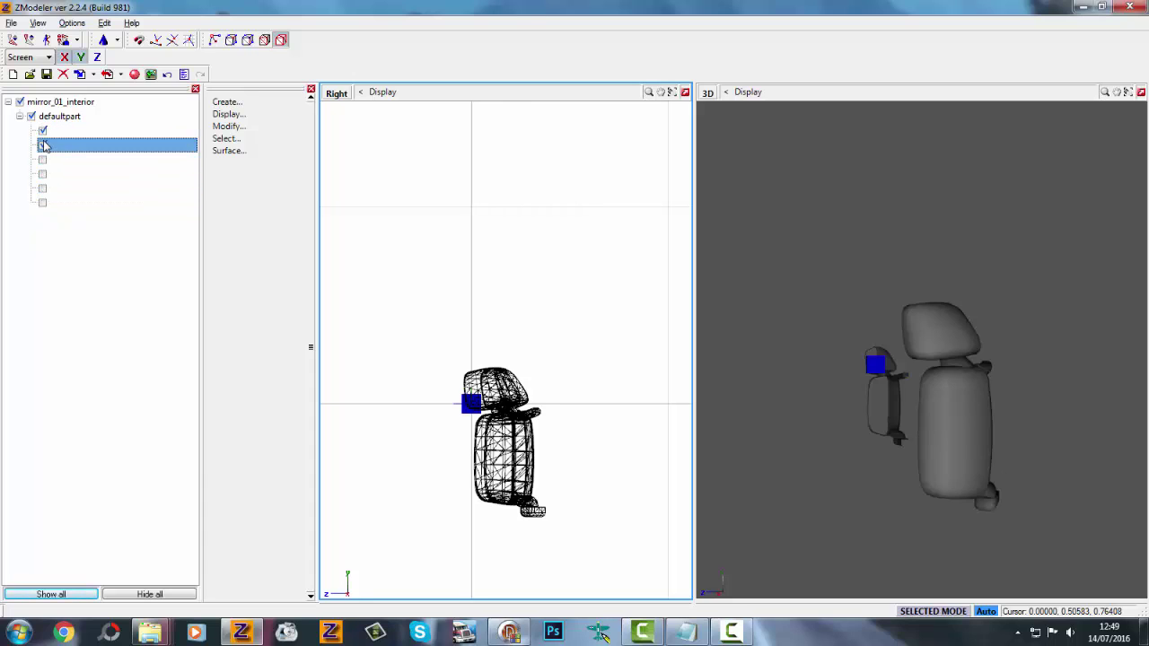
pyautogui.click(45, 146)
pyautogui.click(42, 160)
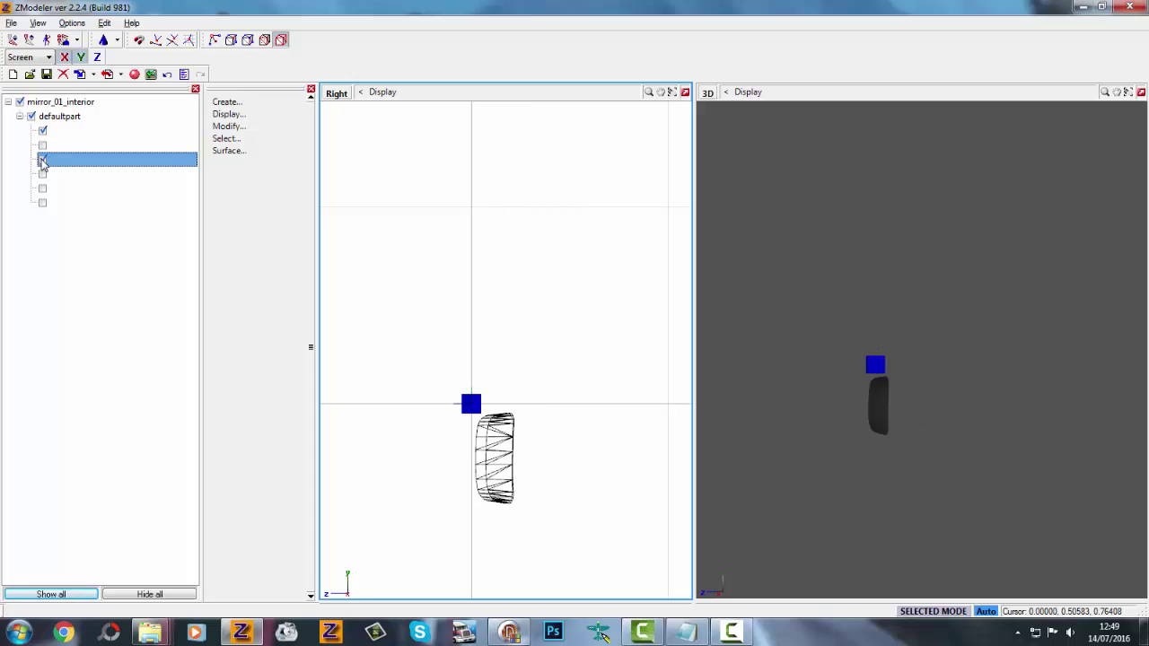
pyautogui.click(42, 174)
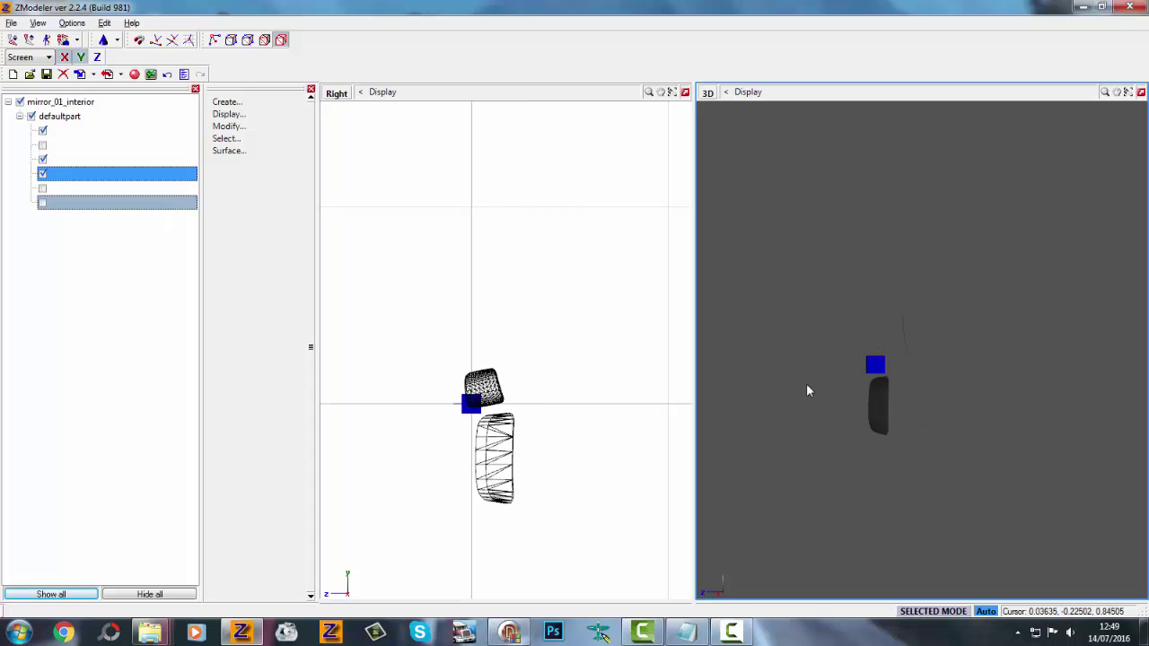
# Step: Compare the visible mirror glass parts on both sides of the origin in the Front and 3D views
pyautogui.moveTo(806, 386); pyautogui.dragTo(899, 376, button='middle')
pyautogui.scroll(3, 489, 400)
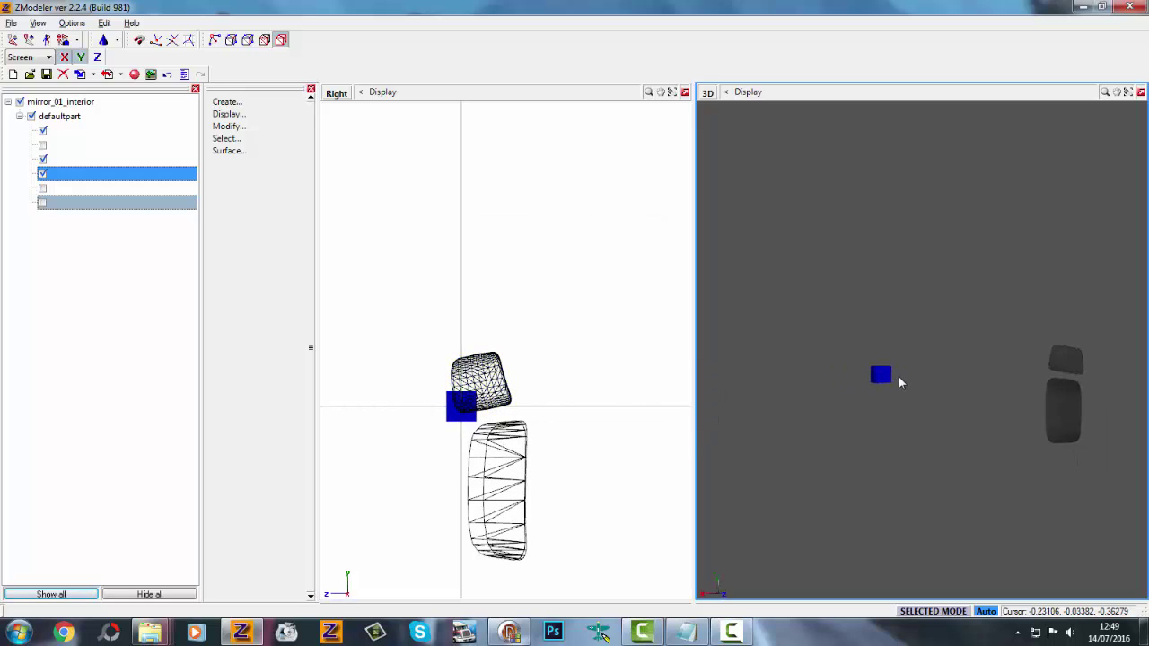
pyautogui.click(337, 93)
pyautogui.click(346, 109)
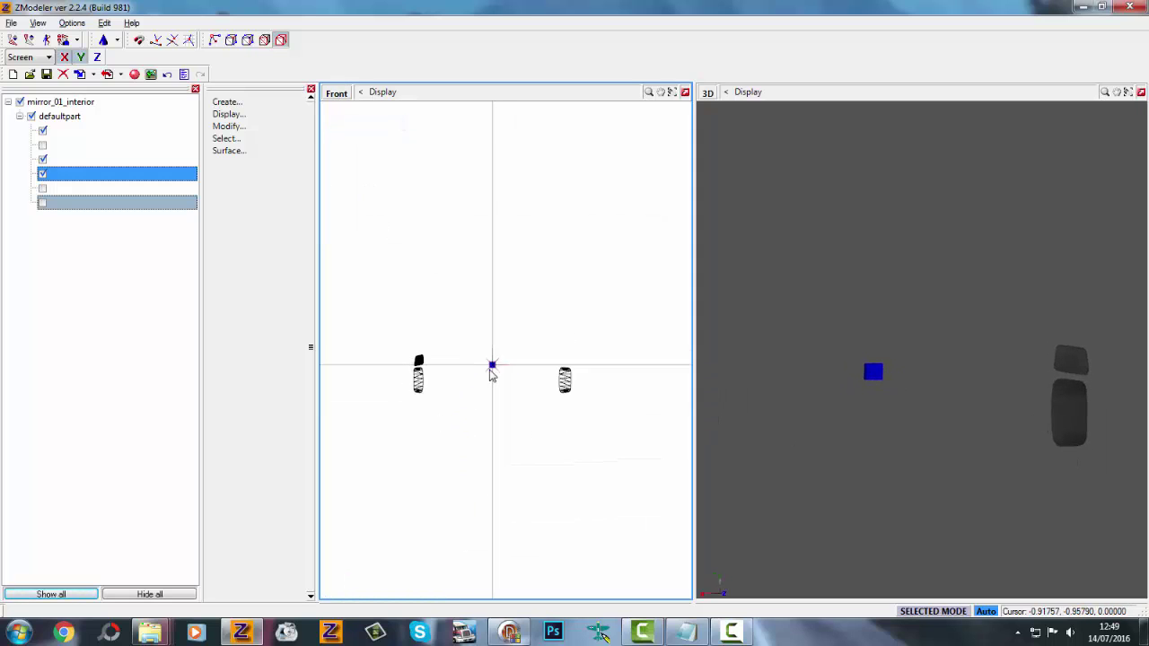
pyautogui.scroll(3, 422, 369)
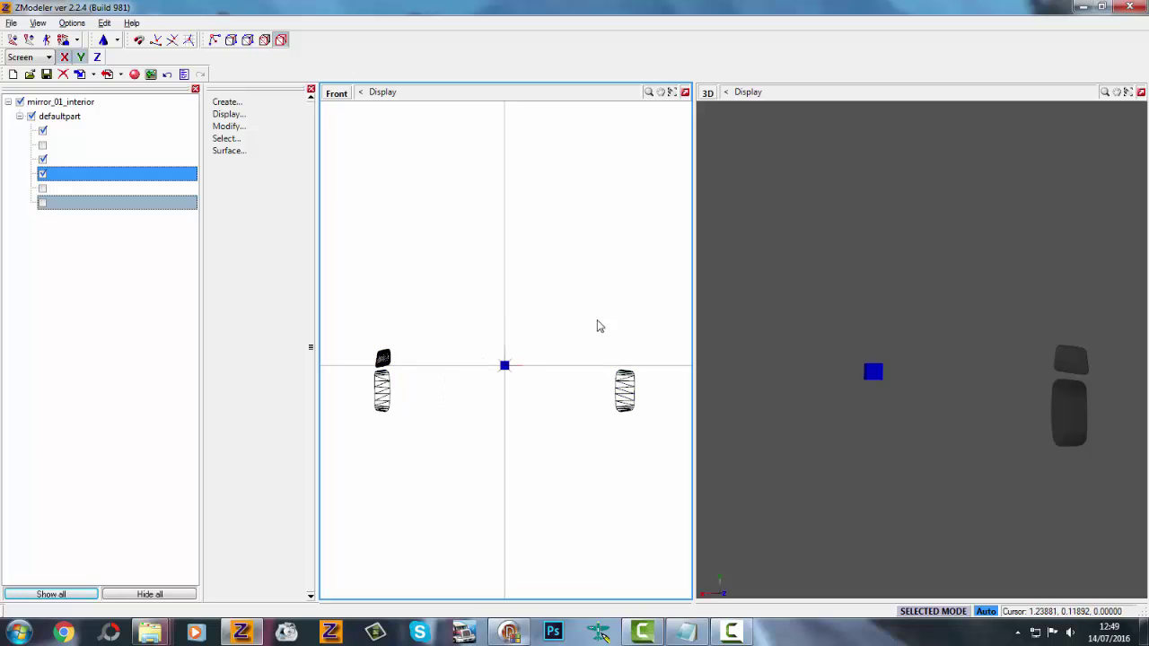
pyautogui.scroll(-1, 461, 430)
pyautogui.scroll(1, 413, 359)
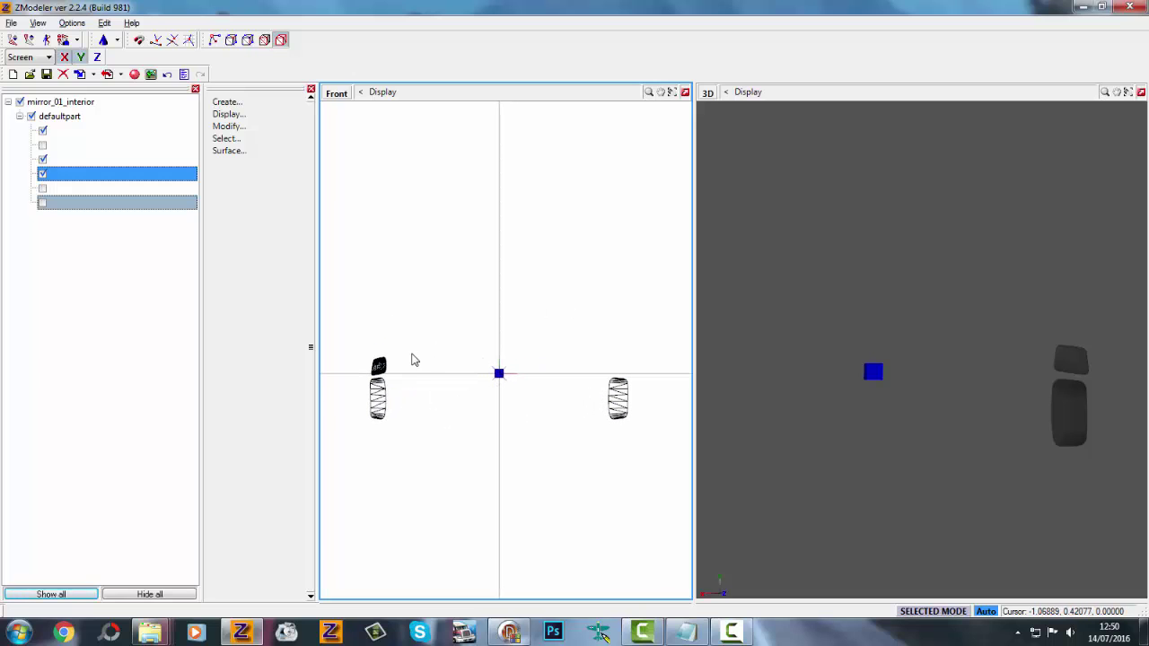
pyautogui.moveTo(958, 378); pyautogui.dragTo(907, 342, button='middle')
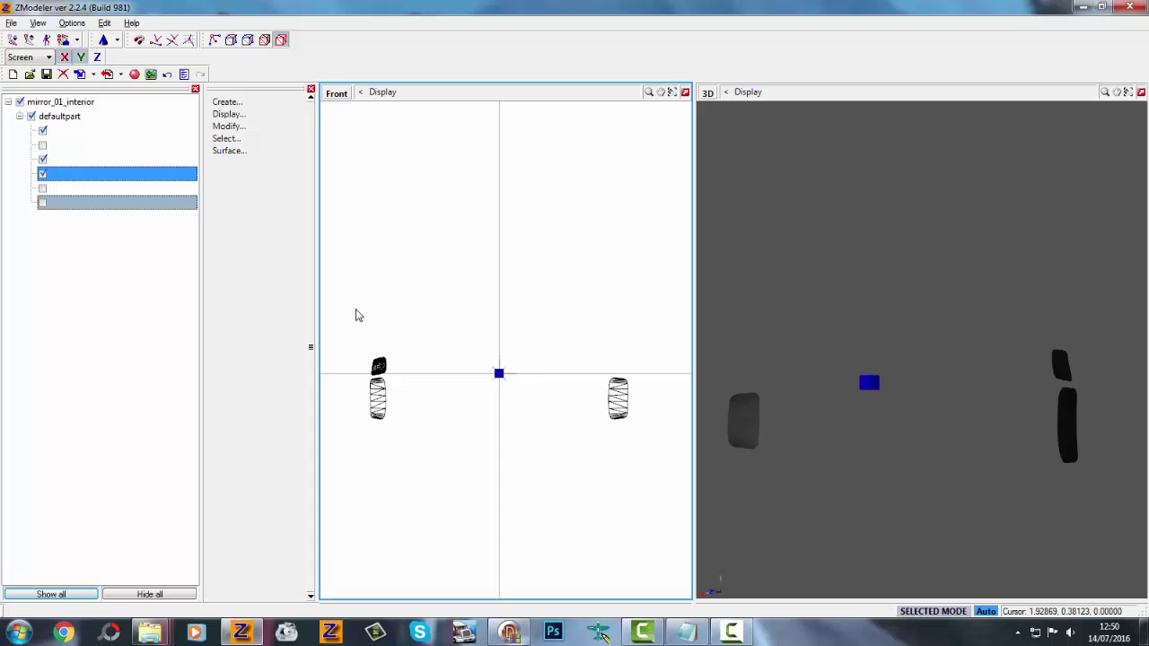
# Step: Show the fifth and sixth parts under defaultpart, toggling the sixth to identify it in 3D
pyautogui.click(43, 188)
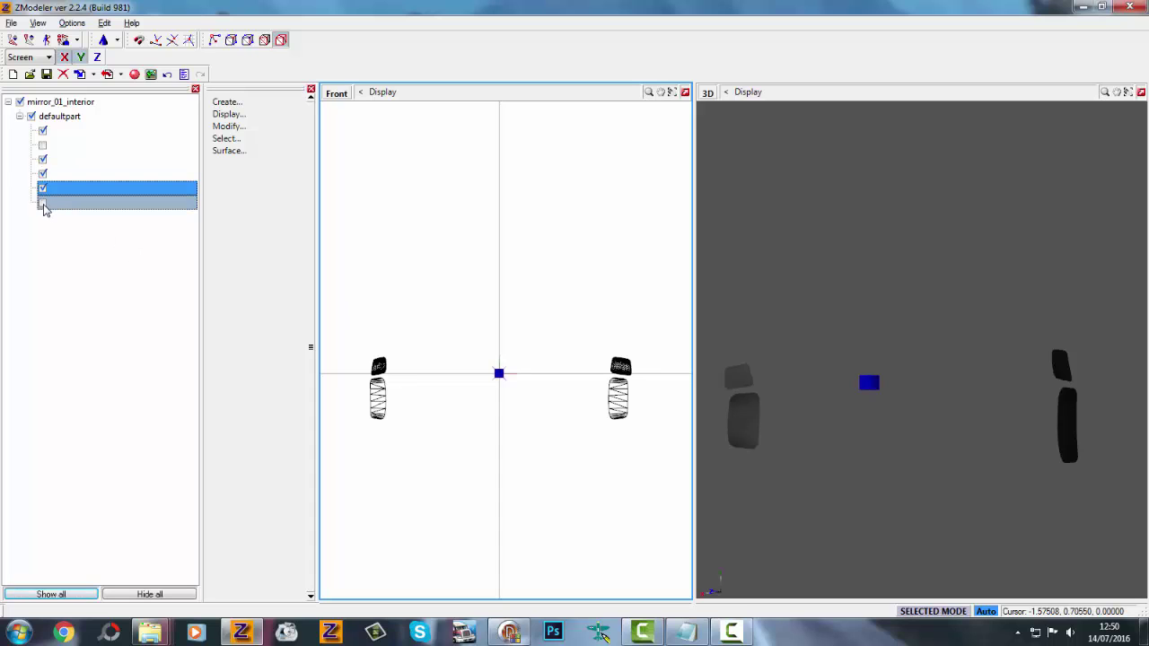
pyautogui.click(43, 203)
pyautogui.click(43, 204)
pyautogui.click(43, 204)
pyautogui.moveTo(772, 368); pyautogui.dragTo(859, 387, button='middle')
pyautogui.scroll(1, 858, 432)
pyautogui.scroll(3, 366, 372)
pyautogui.scroll(1, 377, 368)
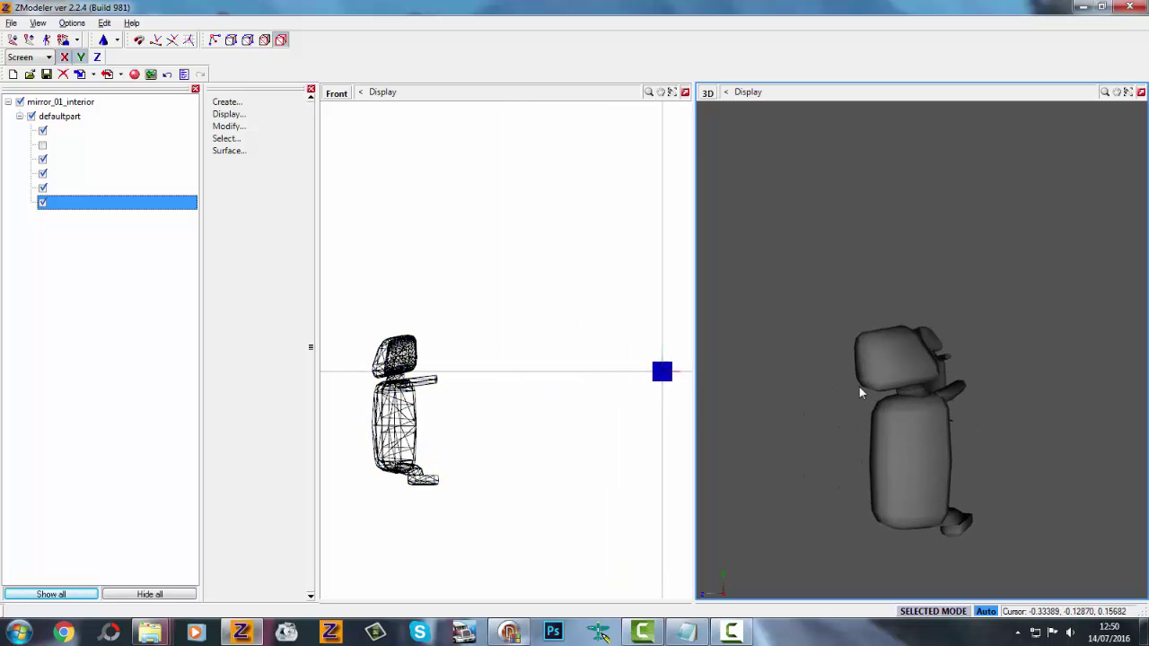
# Step: Delete the sixth part under defaultpart and show the hidden second part with the mirror housings
pyautogui.rightClick(71, 212)
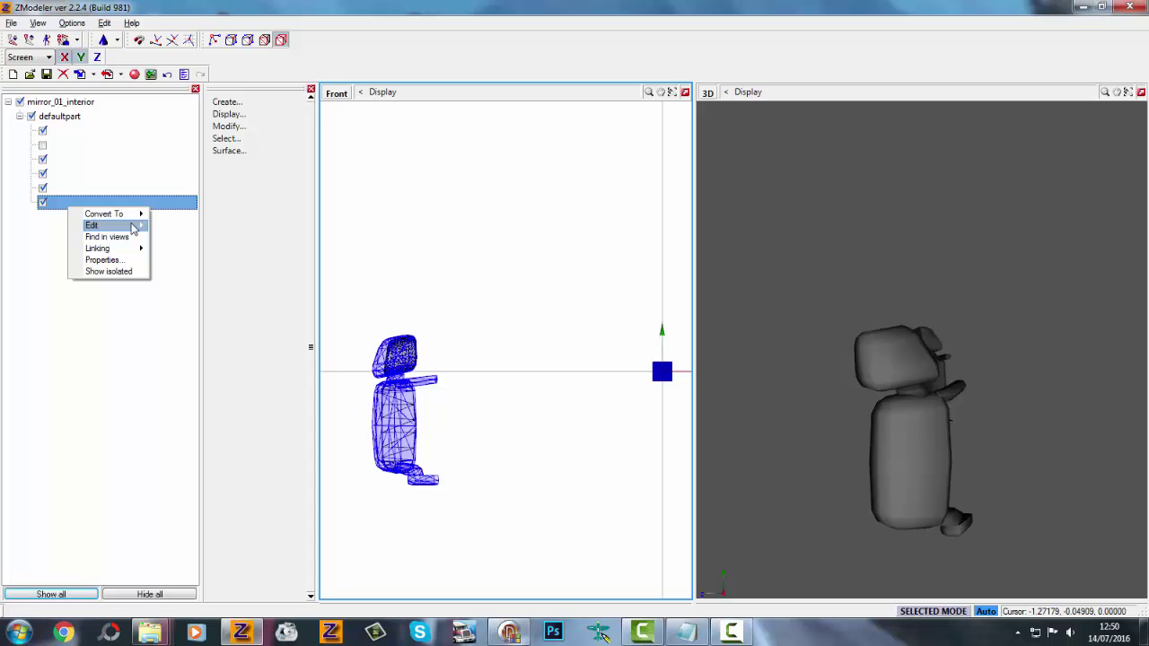
pyautogui.click(175, 228)
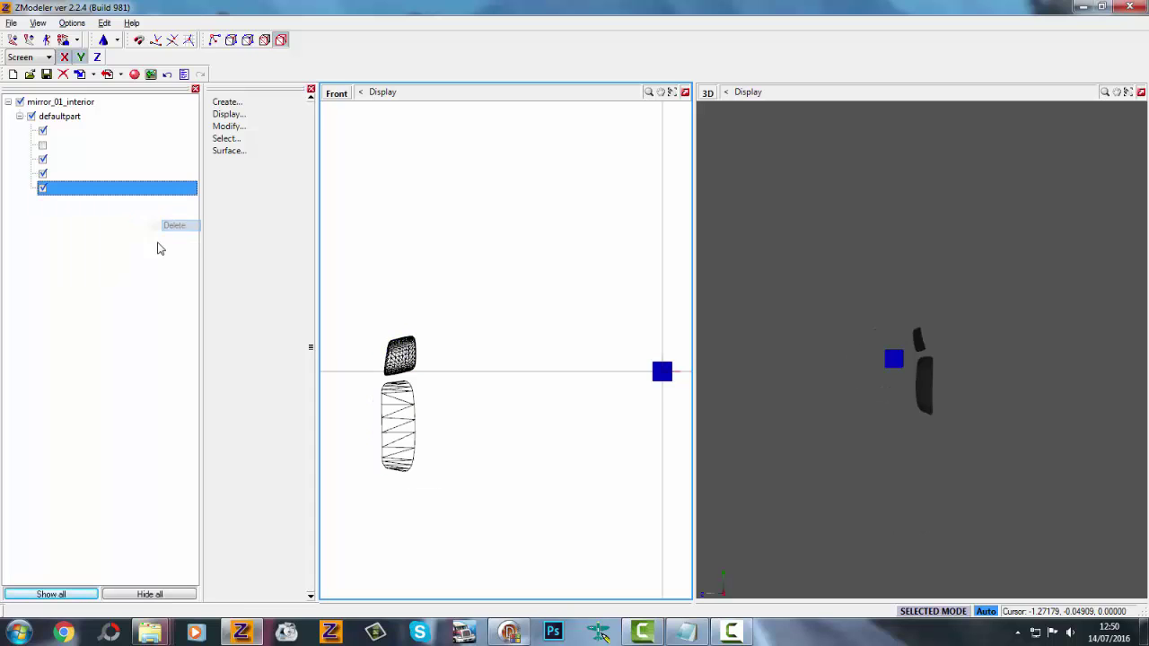
pyautogui.click(42, 145)
pyautogui.moveTo(754, 361); pyautogui.dragTo(852, 384, button='middle')
pyautogui.scroll(2, 881, 396)
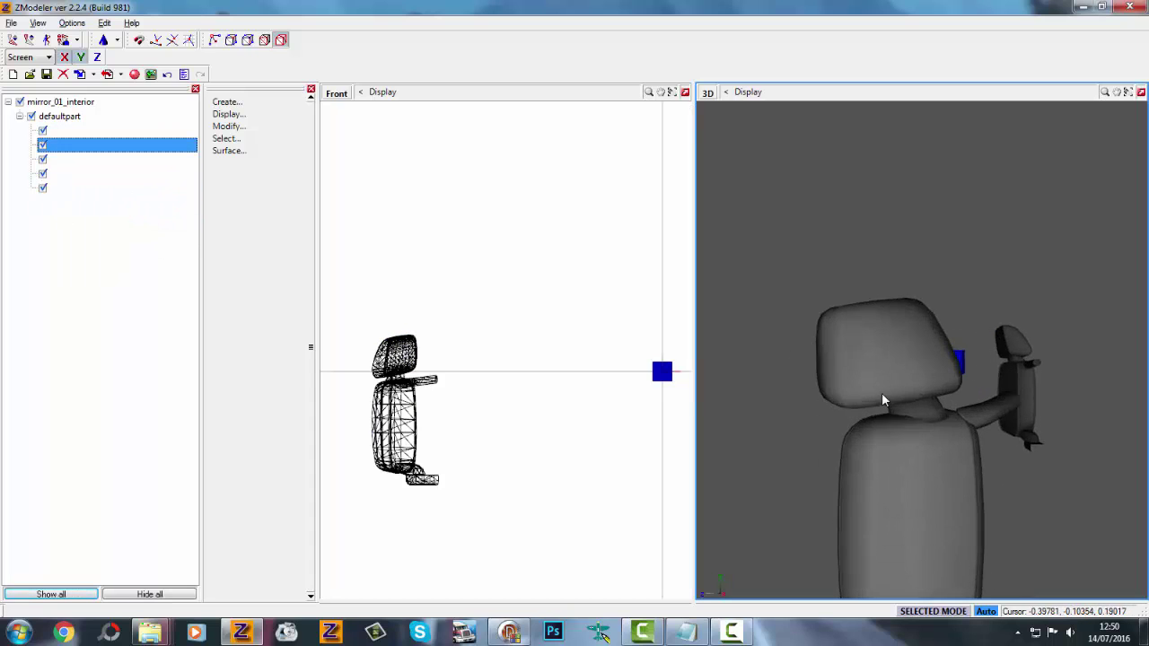
# Step: Examine both mirror housings in 3D and inspect the mirror on the positive X side in the Front view
pyautogui.scroll(-2, 925, 403)
pyautogui.scroll(2, 925, 402)
pyautogui.moveTo(925, 403); pyautogui.dragTo(897, 406, button='middle')
pyautogui.scroll(1, 839, 395)
pyautogui.scroll(-3, 821, 393)
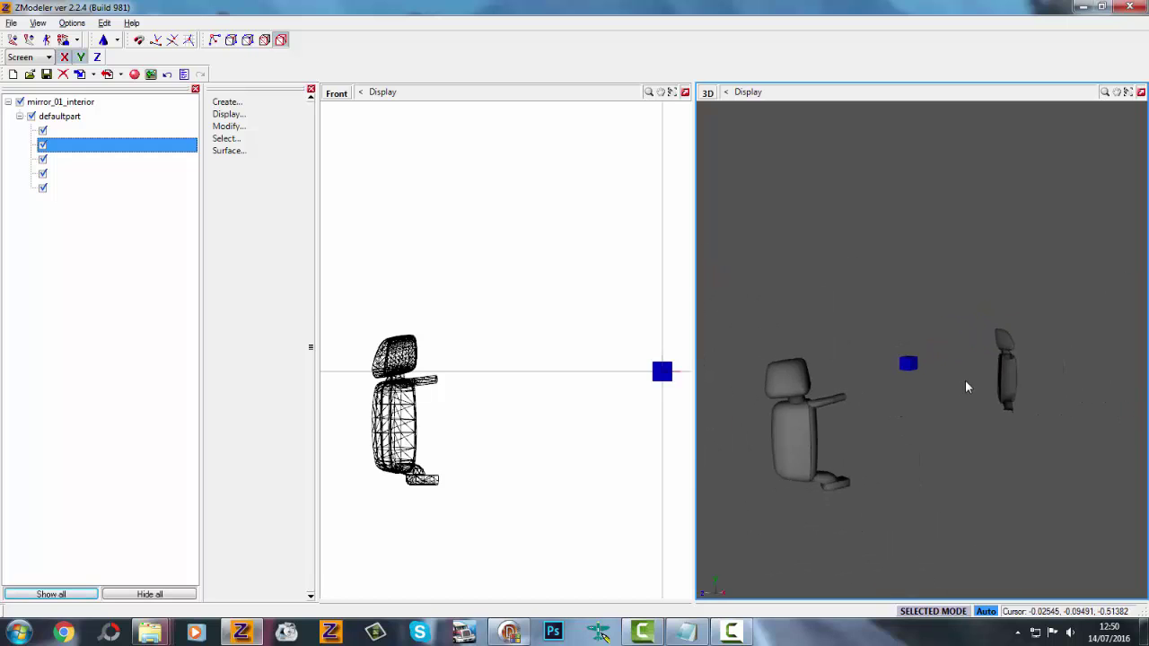
pyautogui.moveTo(965, 379); pyautogui.dragTo(718, 402, button='middle')
pyautogui.scroll(-2, 718, 402)
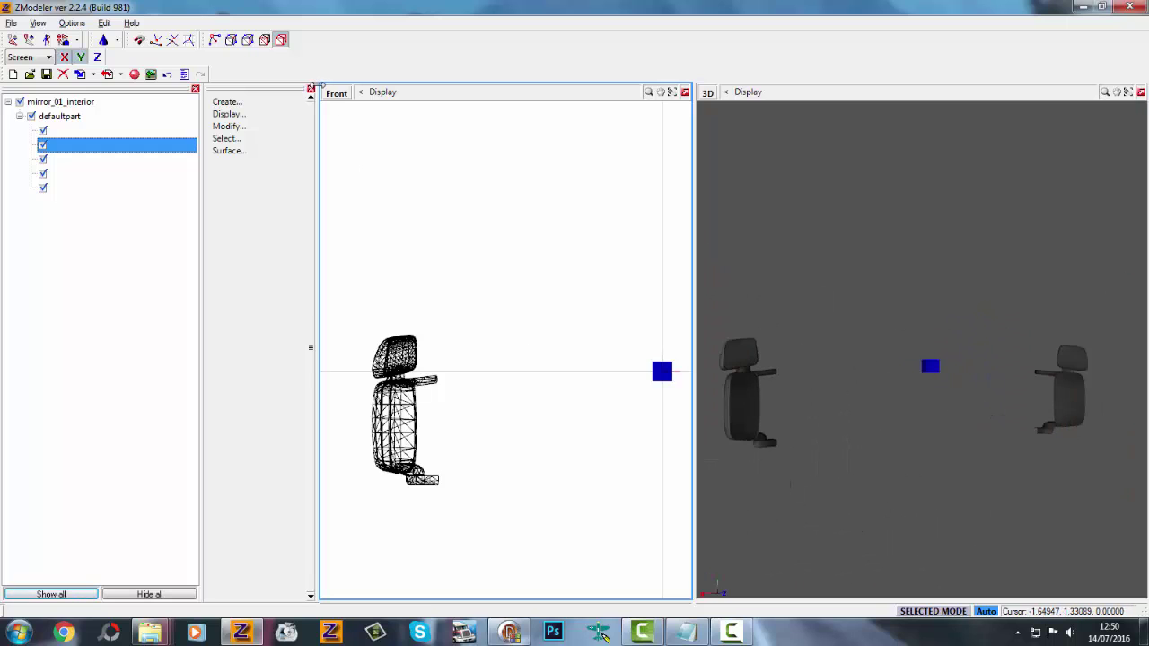
pyautogui.click(334, 93)
pyautogui.click(503, 274)
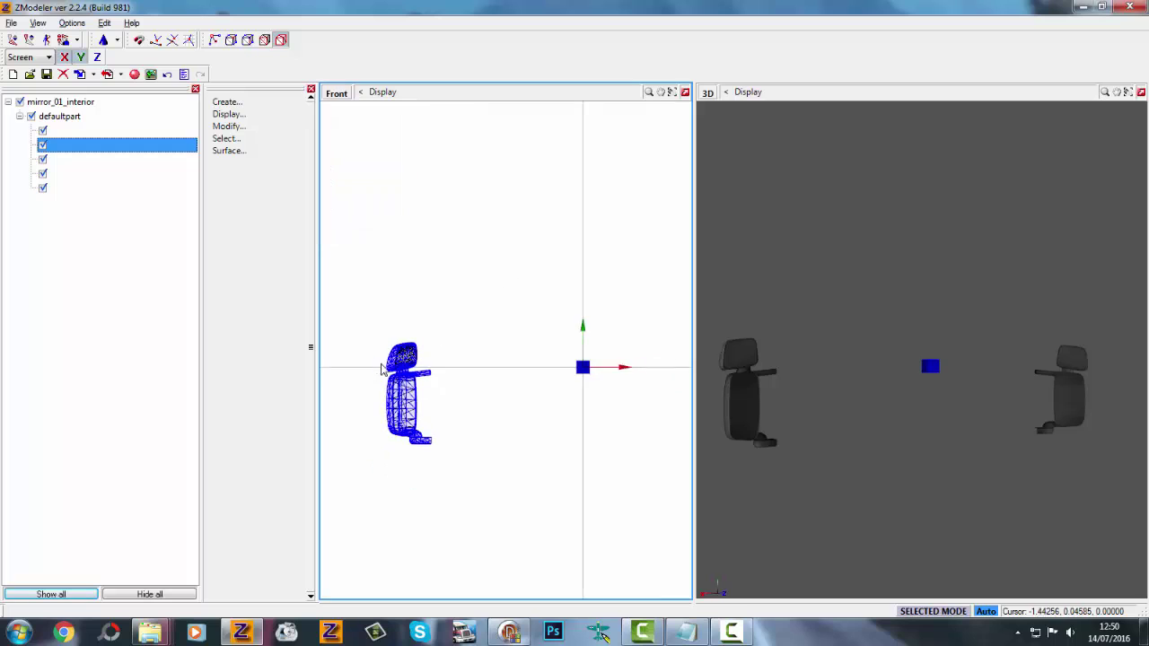
pyautogui.scroll(-4, 539, 359)
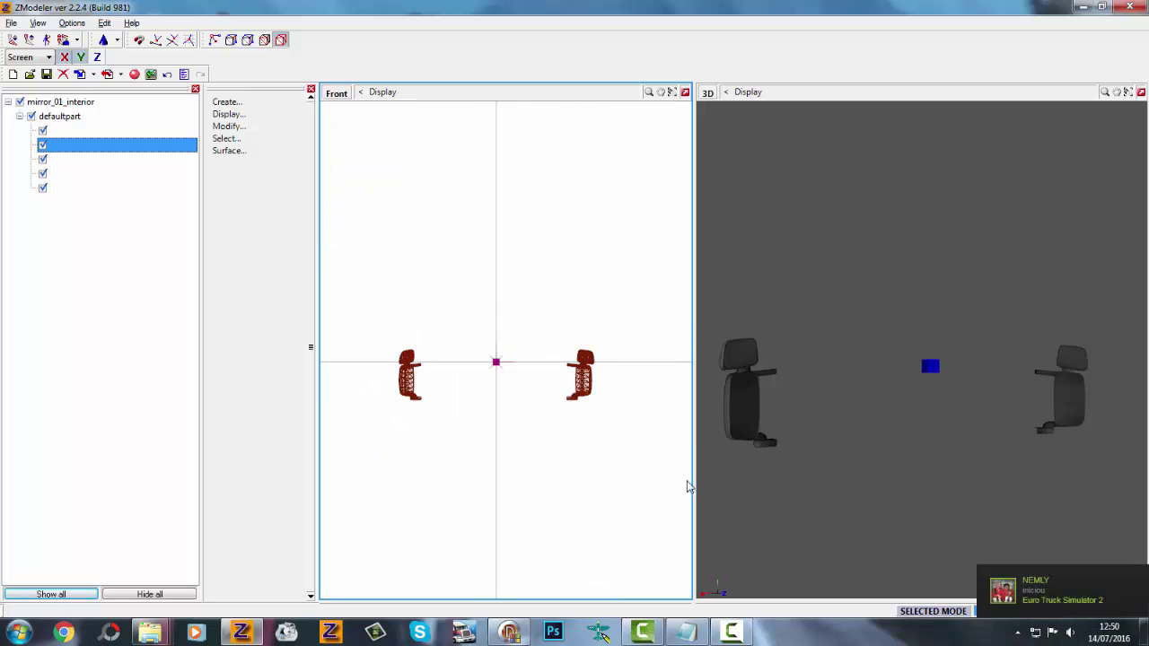
pyautogui.scroll(2, 628, 391)
pyautogui.scroll(6, 584, 359)
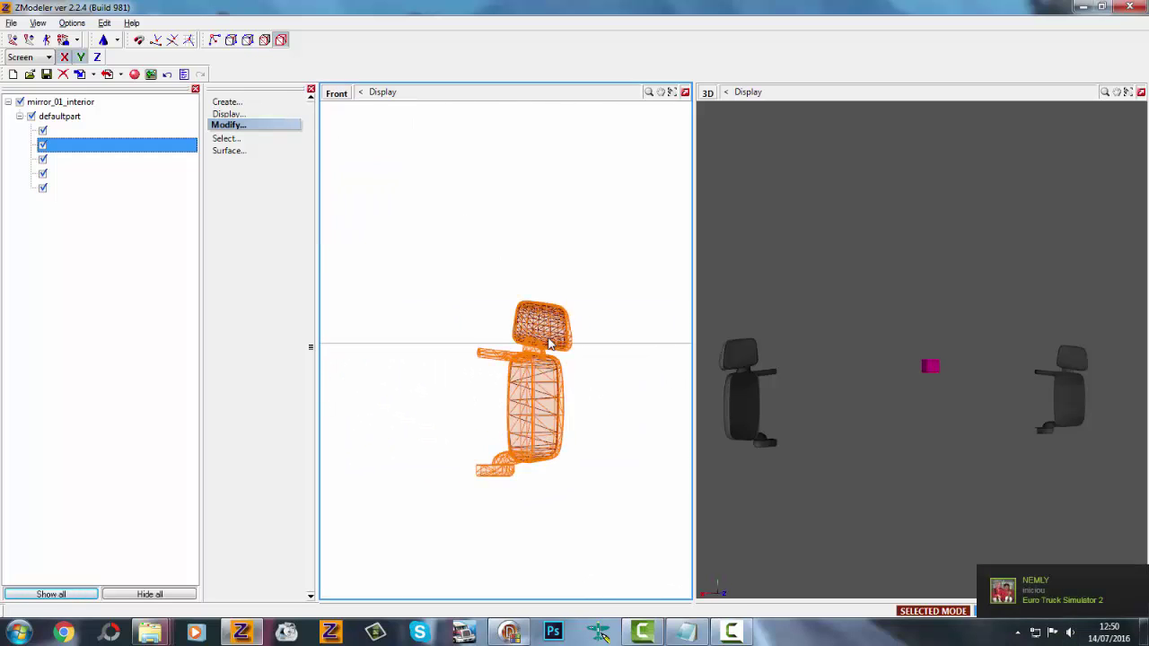
# Step: Hide the housing part, delete the upper mirror glass on the positive X side, and show the housing part again
pyautogui.click(91, 159)
pyautogui.click(43, 145)
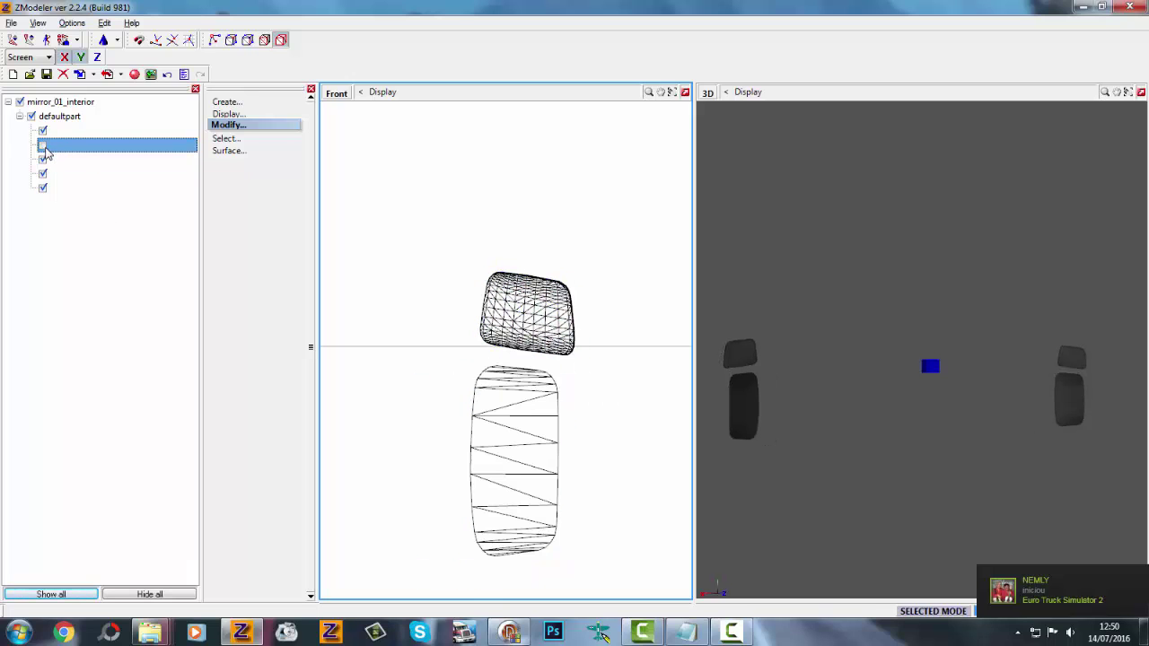
pyautogui.click(518, 325)
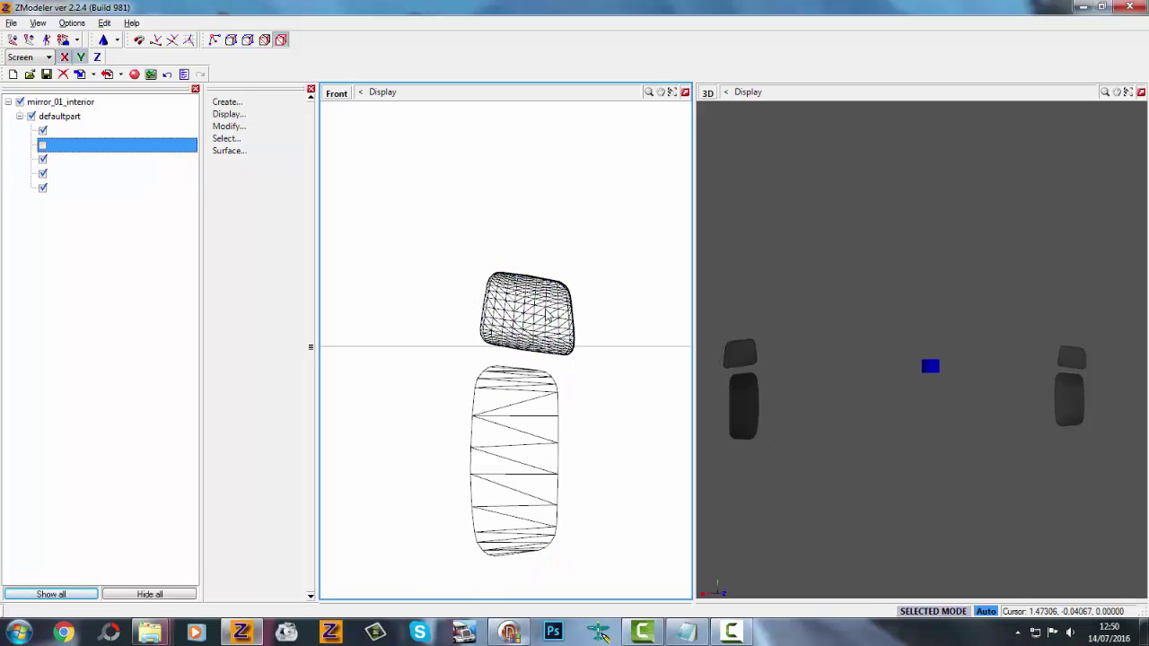
pyautogui.press('Delete')
pyautogui.scroll(-3, 472, 308)
pyautogui.click(43, 146)
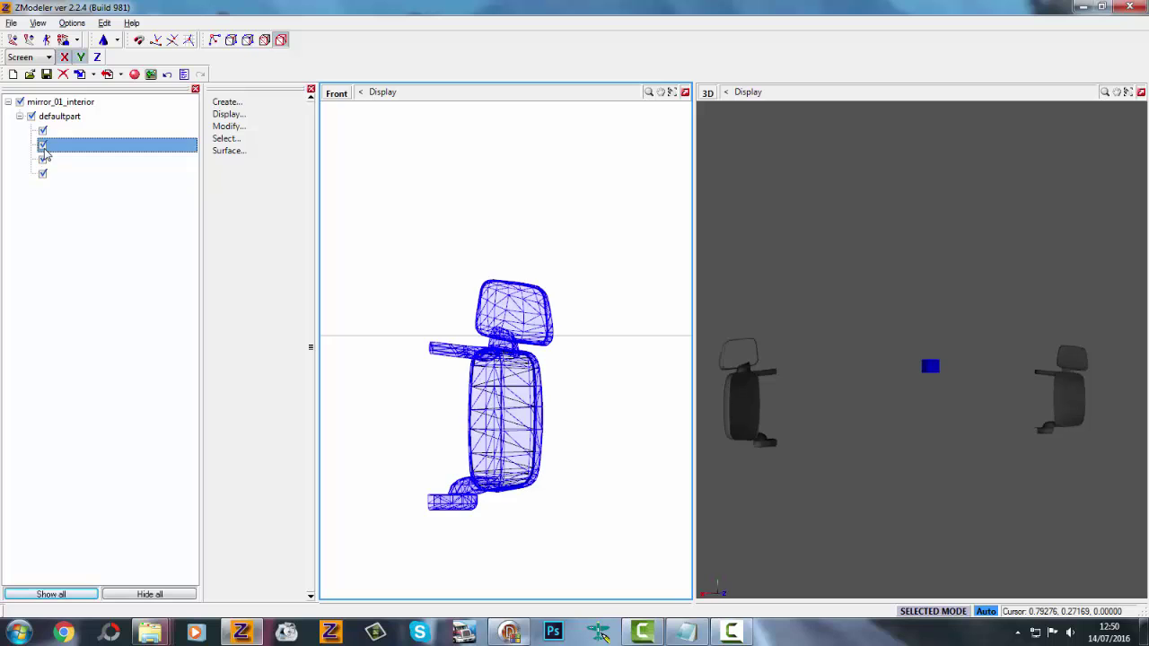
# Step: At vertices level, select the upper housing of the positive X mirror and delete it
pyautogui.click(232, 43)
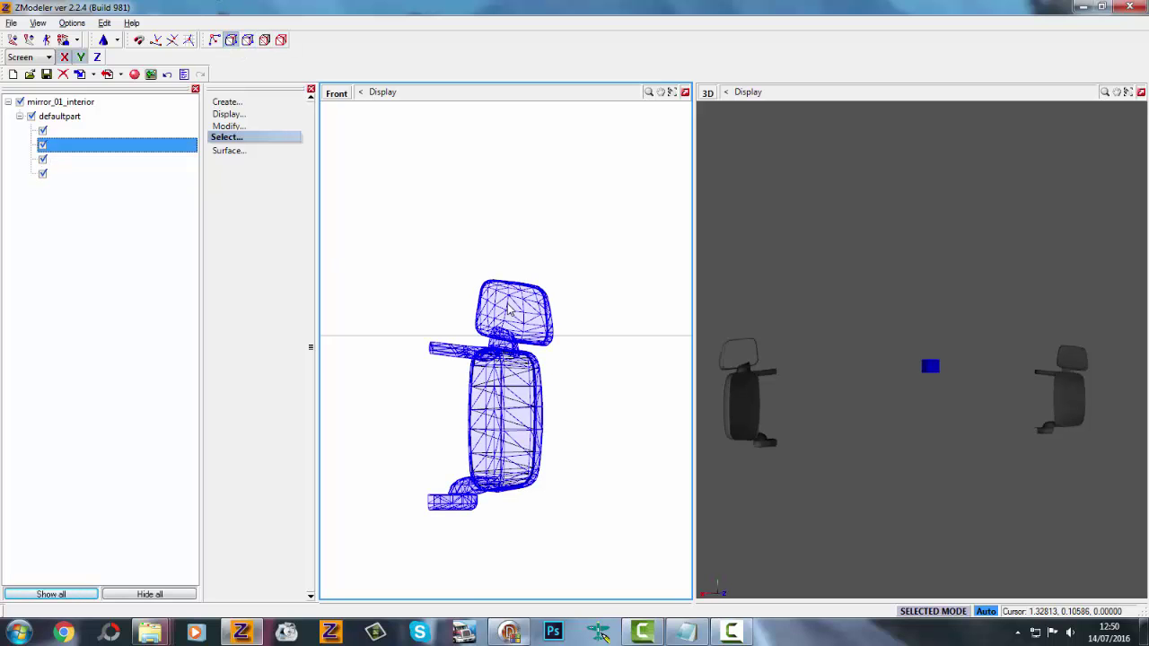
pyautogui.click(511, 310)
pyautogui.scroll(3, 510, 310)
pyautogui.moveTo(628, 384); pyautogui.dragTo(623, 380)
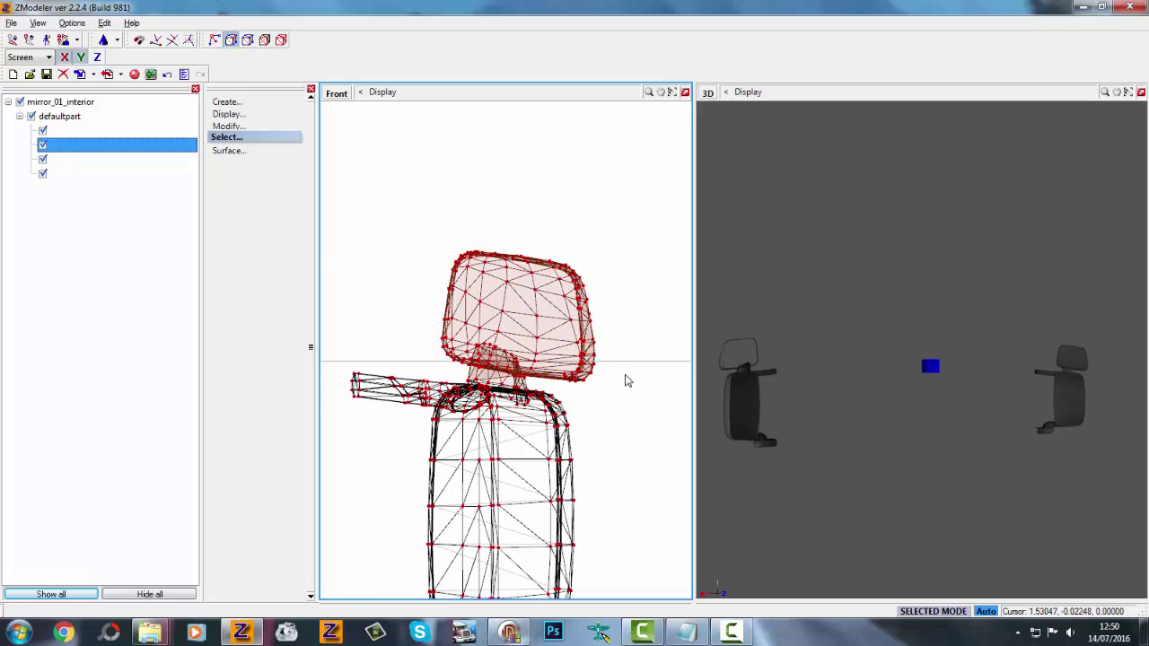
pyautogui.scroll(2, 622, 379)
pyautogui.press('space')
pyautogui.press('Delete')
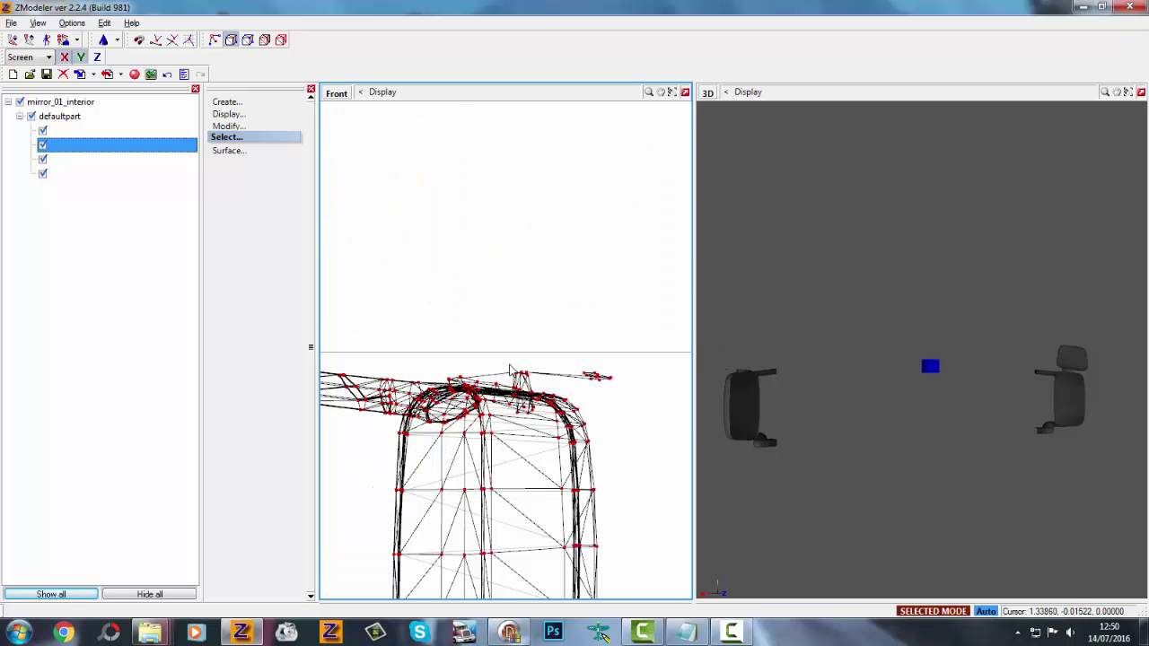
# Step: Select and delete the leftover upper-housing fragments above the lower housing on the positive X side
pyautogui.scroll(2, 414, 388)
pyautogui.scroll(2, 669, 357)
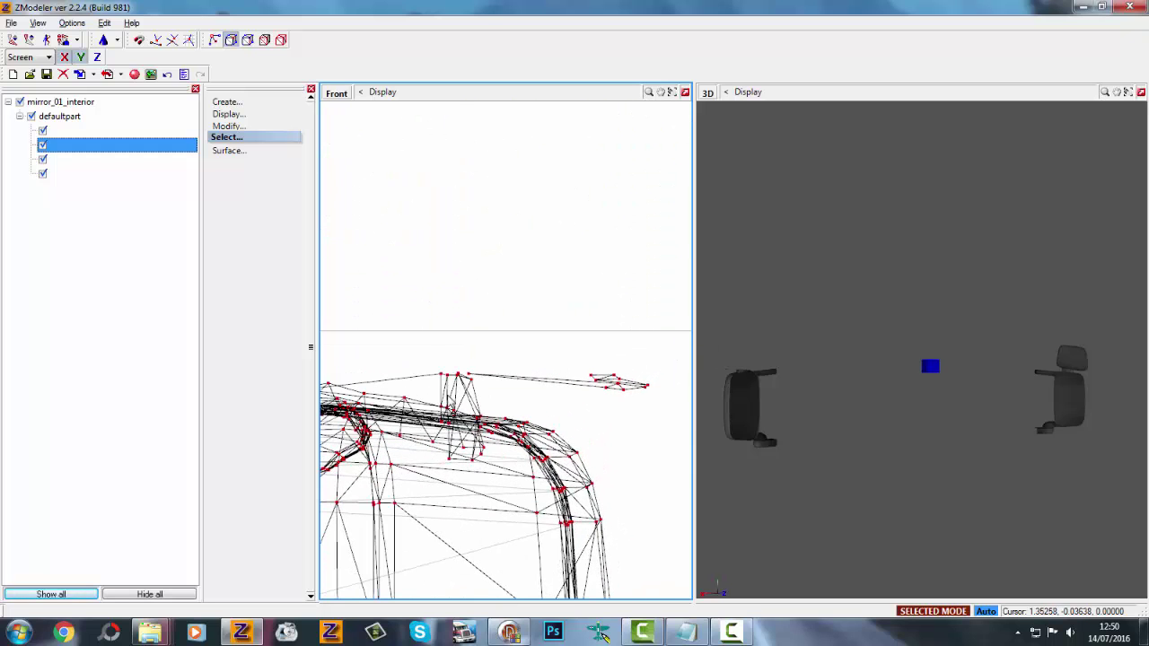
pyautogui.moveTo(427, 399); pyautogui.dragTo(425, 397)
pyautogui.scroll(-3, 605, 350)
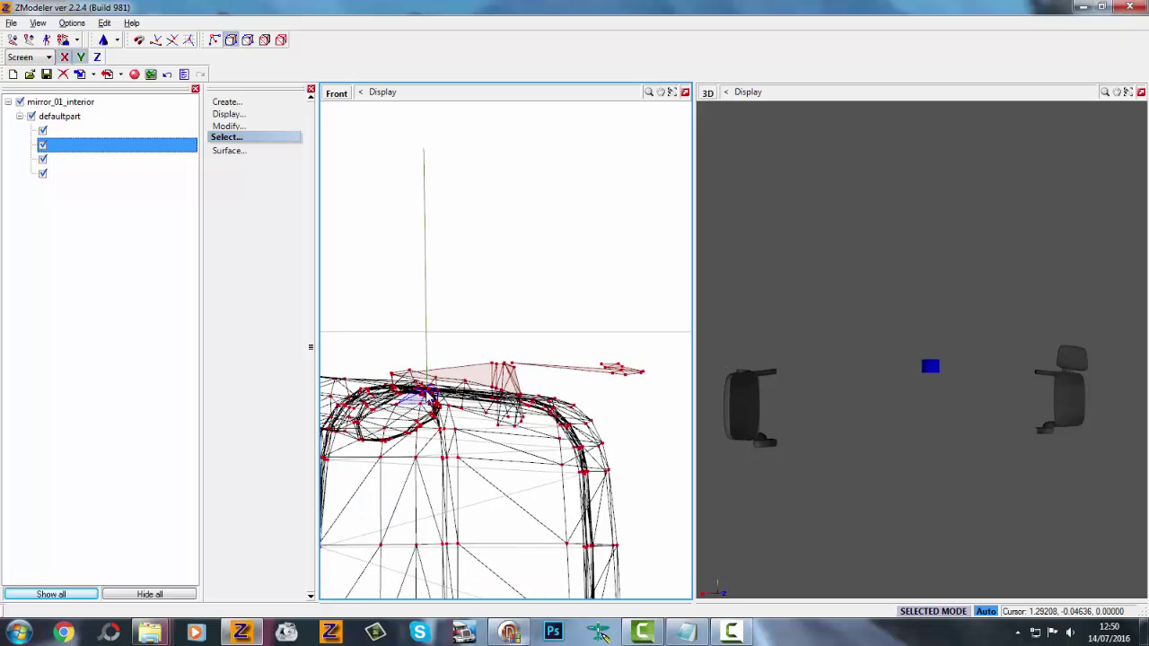
pyautogui.scroll(2, 479, 384)
pyautogui.scroll(-1, 469, 384)
pyautogui.press('Delete')
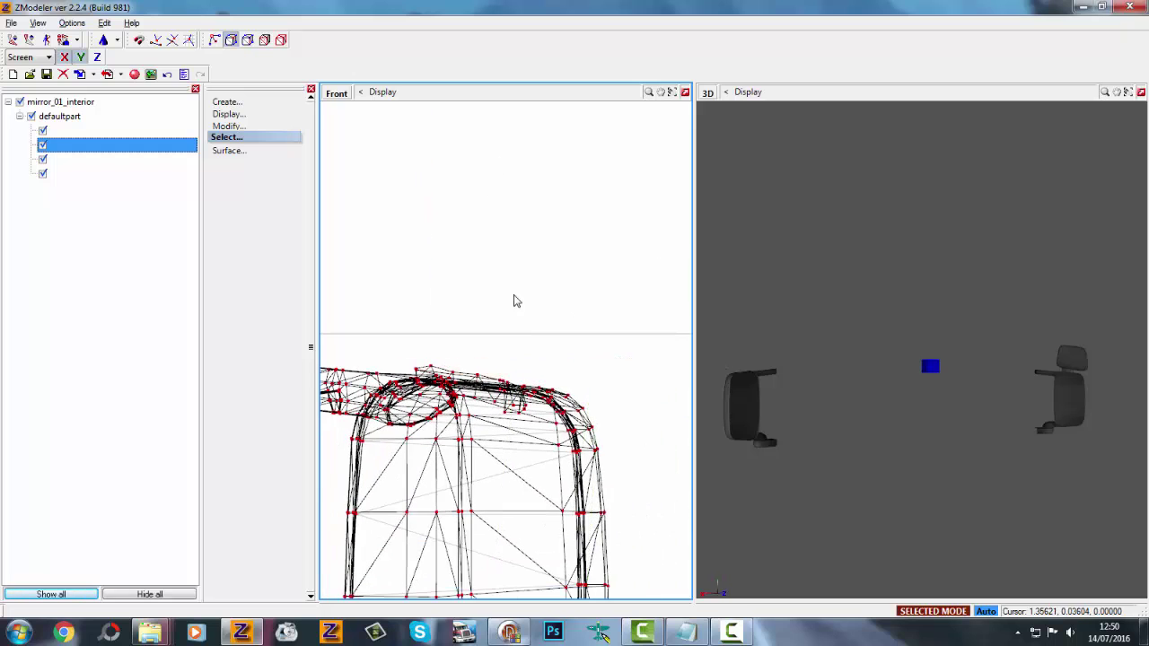
pyautogui.scroll(-2, 512, 300)
pyautogui.scroll(4, 461, 346)
pyautogui.scroll(-5, 505, 235)
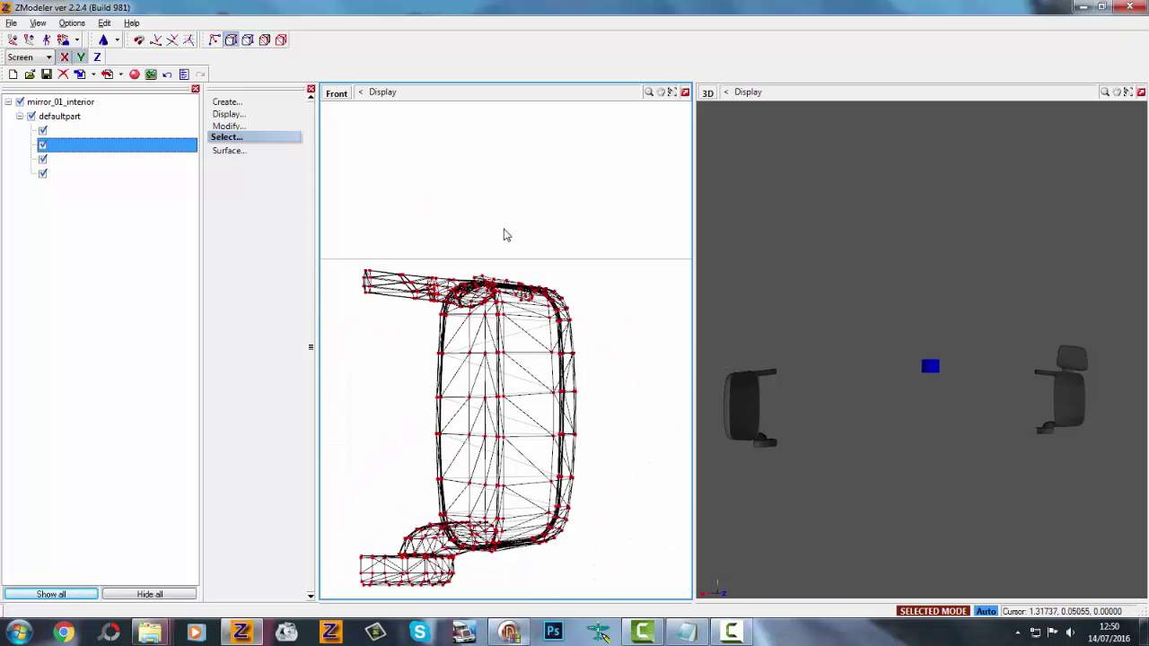
pyautogui.moveTo(630, 235); pyautogui.dragTo(435, 538)
pyautogui.scroll(2, 533, 368)
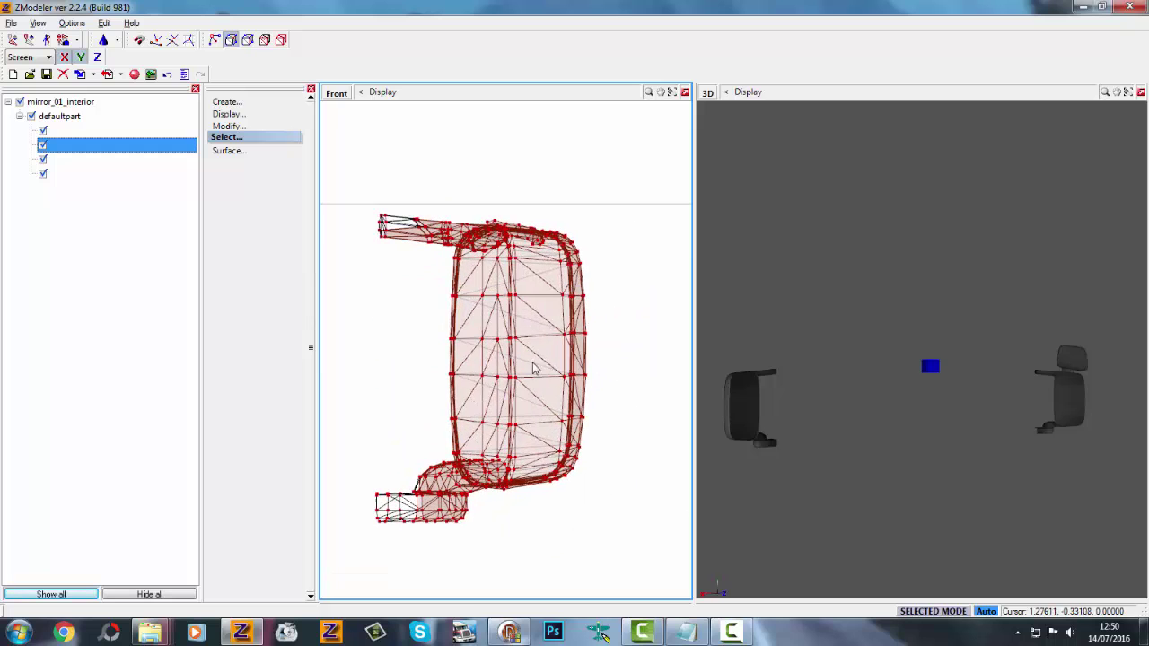
pyautogui.click(620, 412)
# Step: Examine the trimmed positive X mirror for leftover geometry in the Front, 3D and Right views
pyautogui.scroll(-3, 574, 341)
pyautogui.scroll(3, 490, 212)
pyautogui.scroll(3, 538, 284)
pyautogui.scroll(-2, 537, 285)
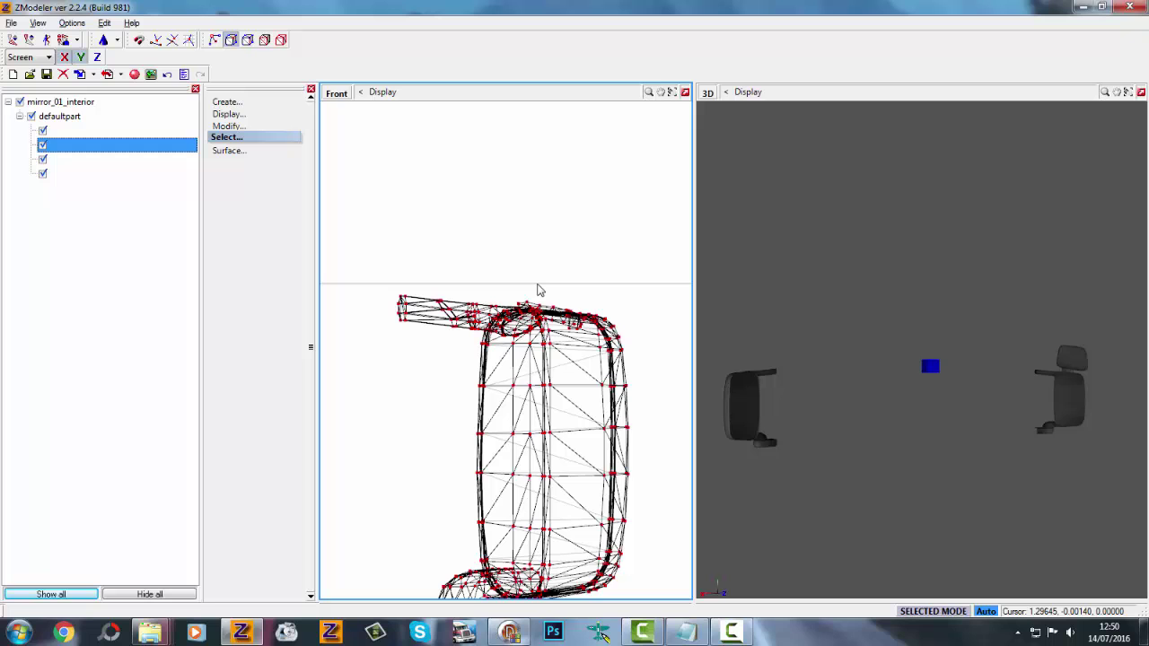
pyautogui.scroll(-4, 538, 284)
pyautogui.scroll(7, 543, 305)
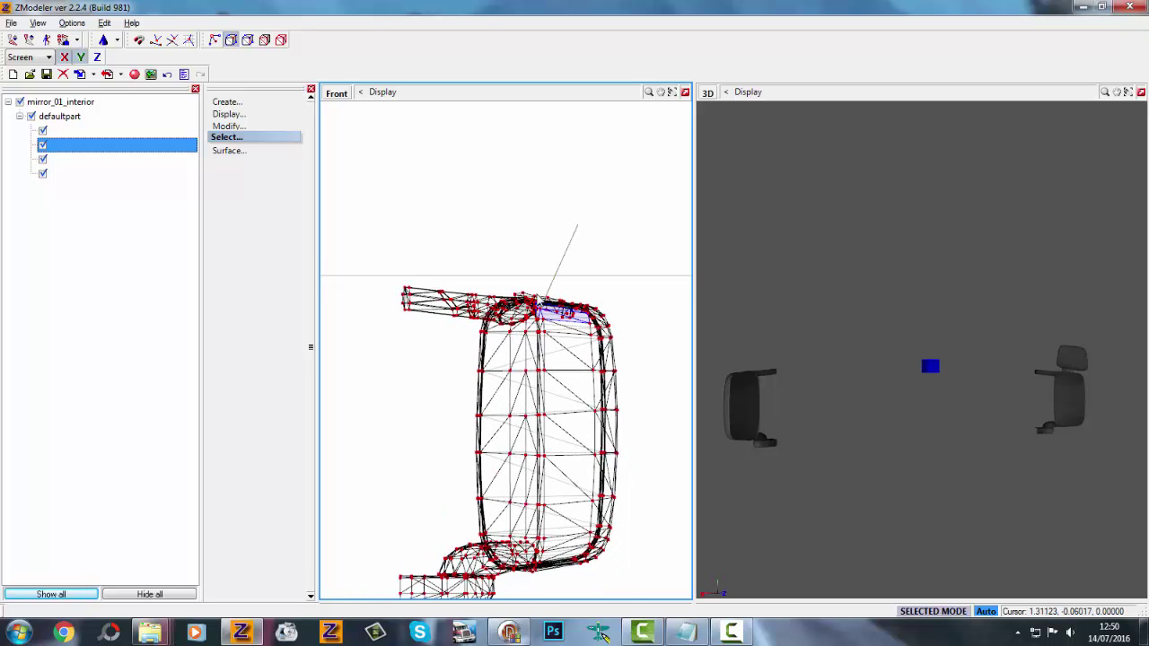
pyautogui.moveTo(808, 377); pyautogui.dragTo(882, 410, button='middle')
pyautogui.scroll(3, 881, 410)
pyautogui.scroll(-3, 446, 244)
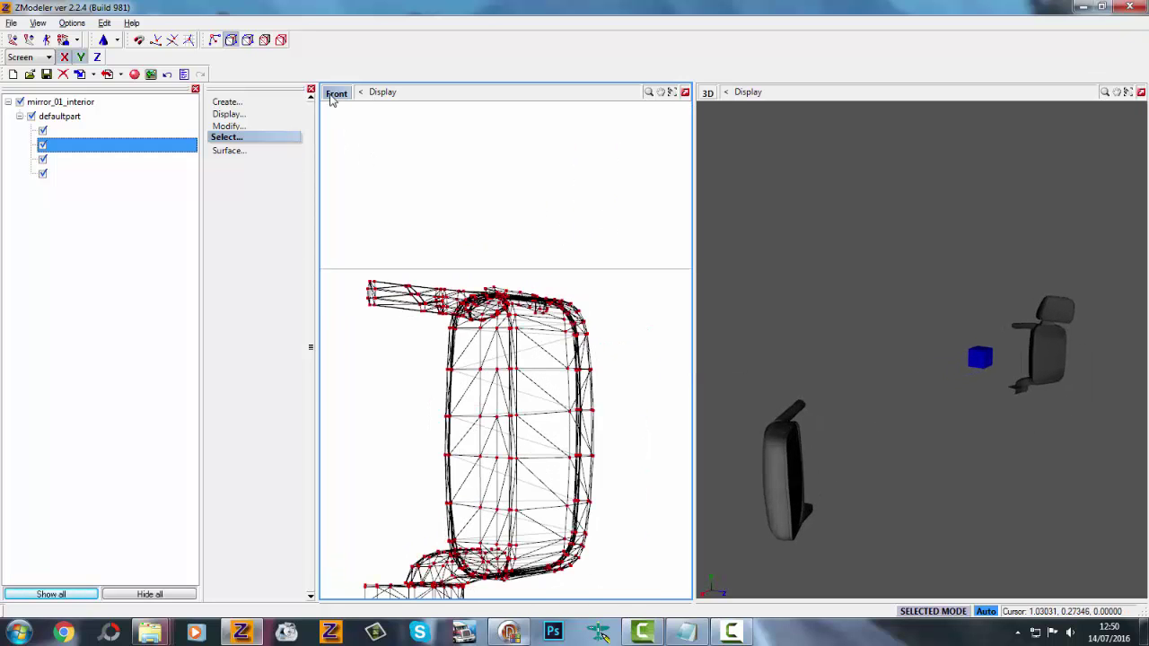
pyautogui.click(336, 93)
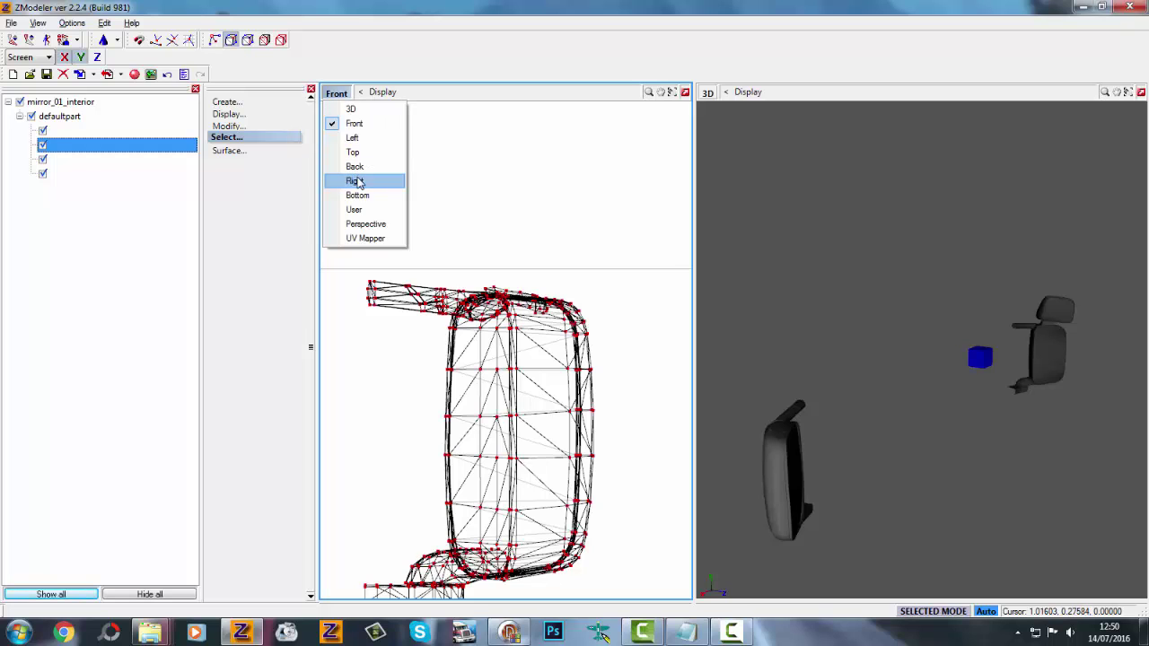
pyautogui.click(355, 180)
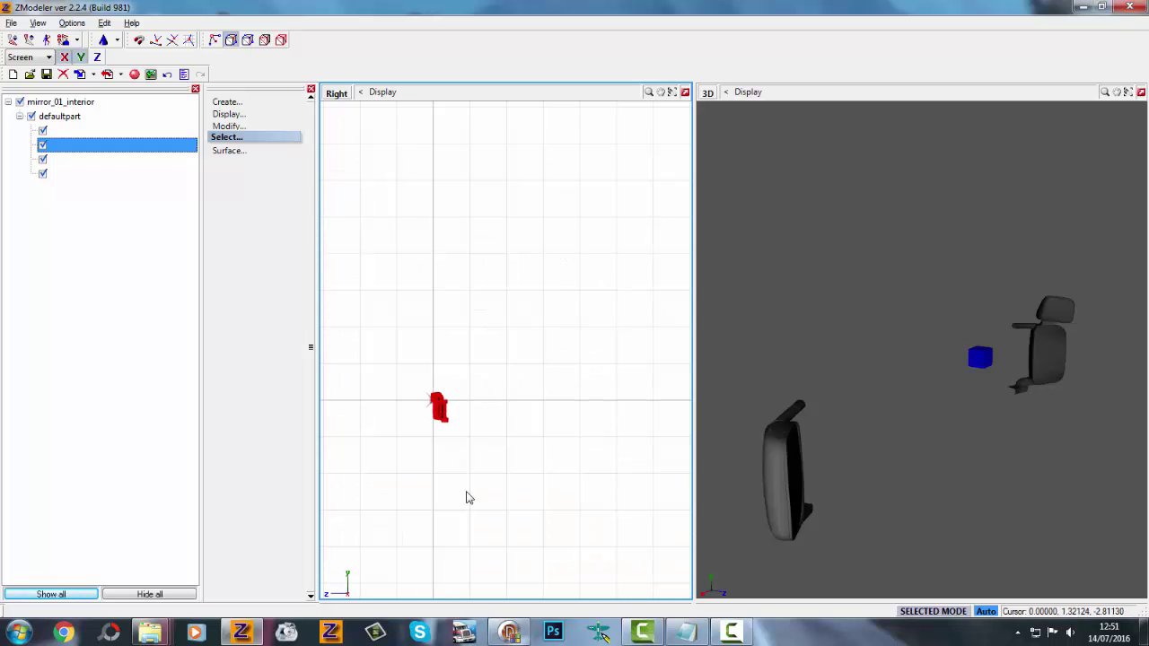
pyautogui.scroll(4, 472, 392)
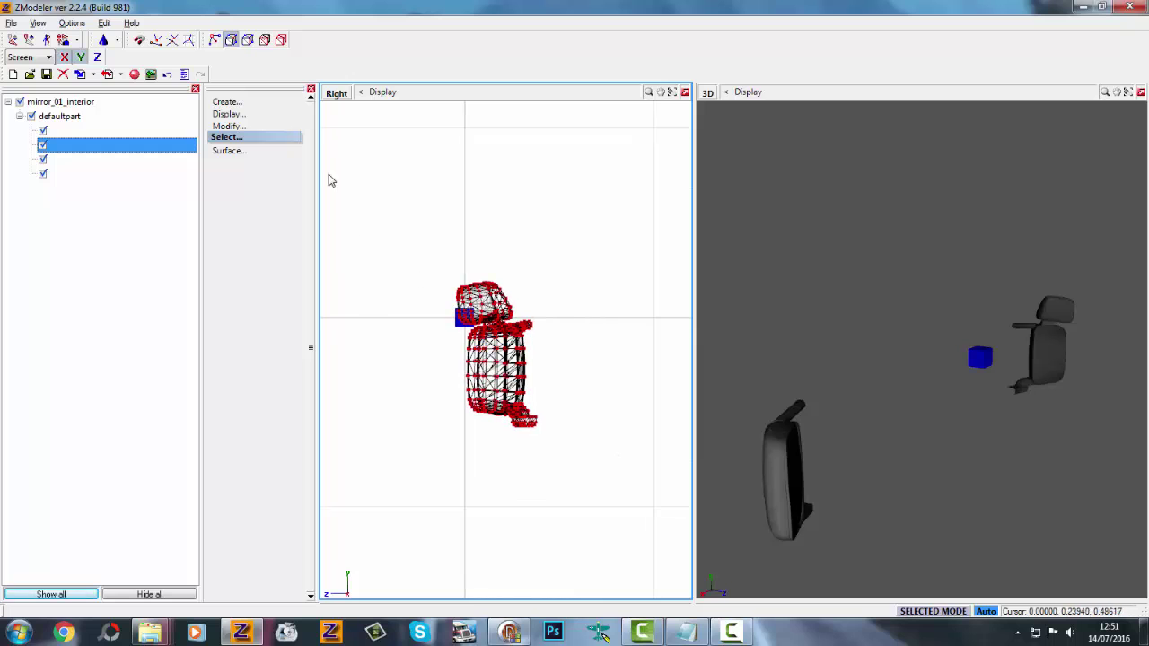
pyautogui.click(337, 94)
pyautogui.click(355, 123)
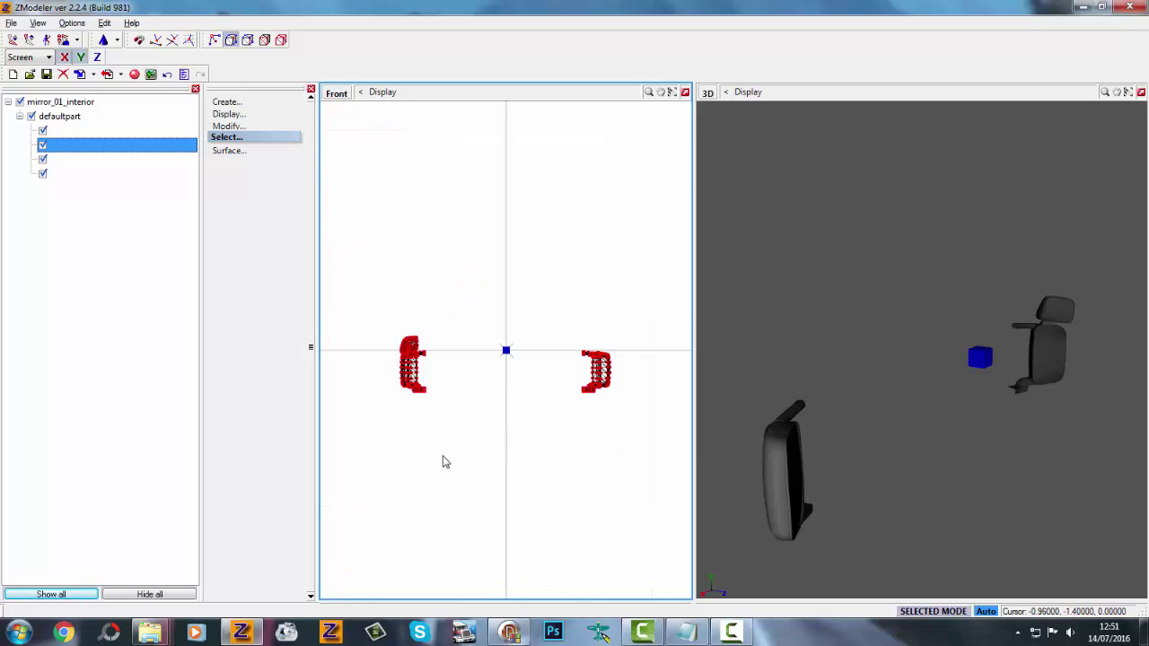
# Step: Delete the remaining stray vertices protruding above the top edge of the positive X mirror housing
pyautogui.scroll(5, 628, 314)
pyautogui.scroll(3, 582, 323)
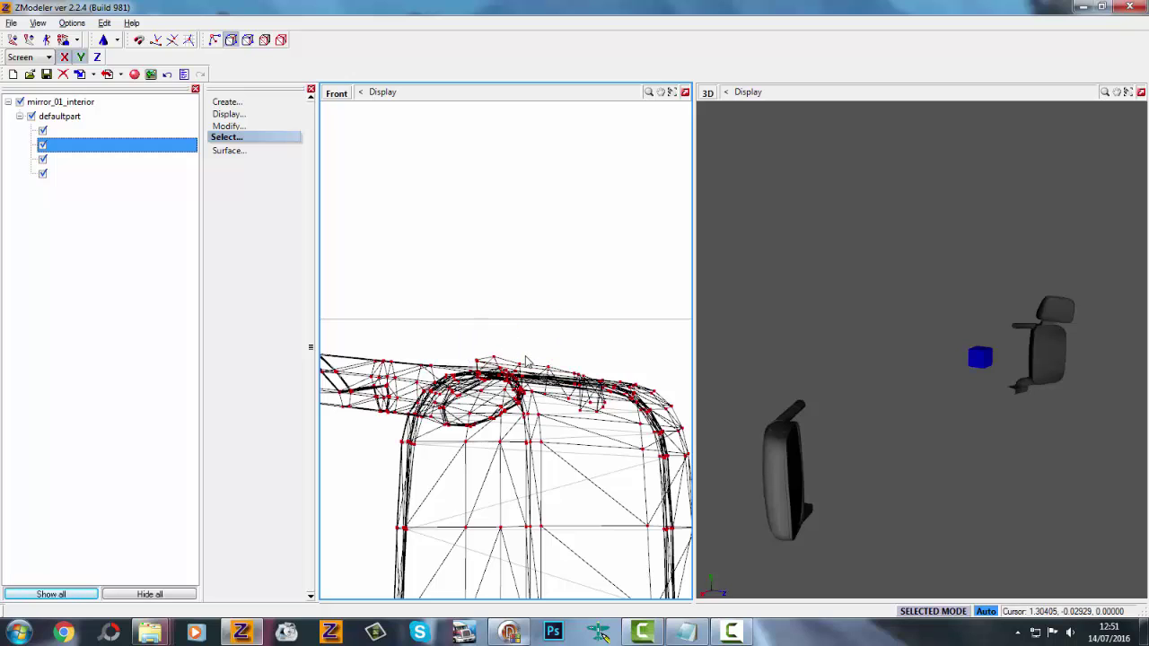
pyautogui.press('space')
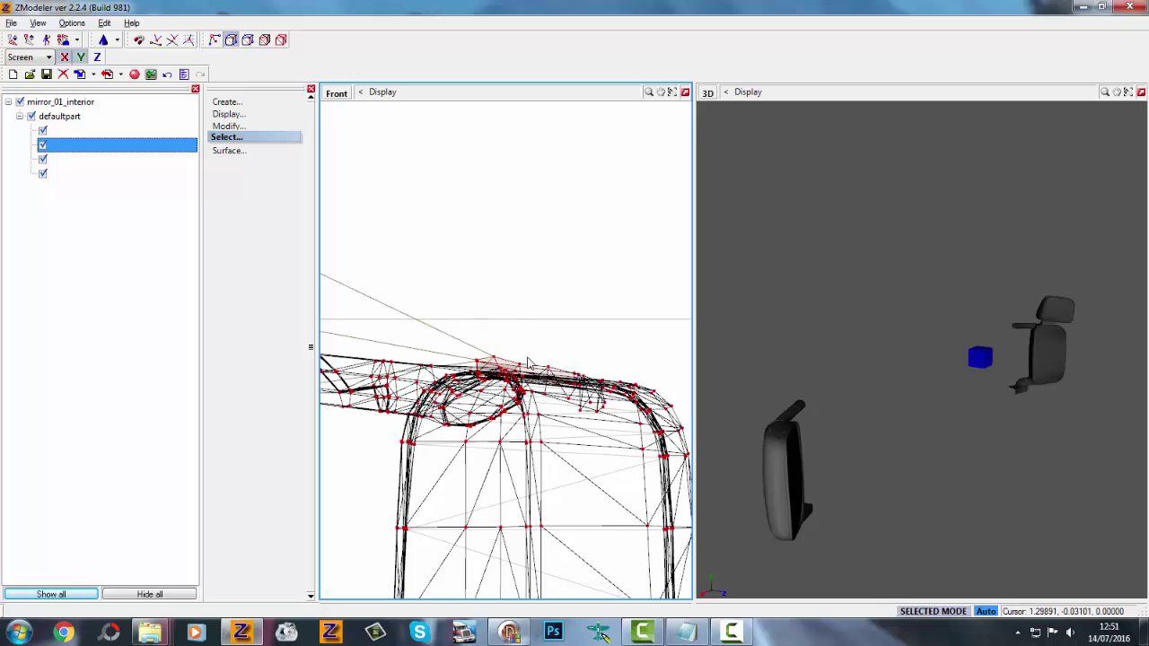
pyautogui.moveTo(786, 398); pyautogui.dragTo(540, 212, button='middle')
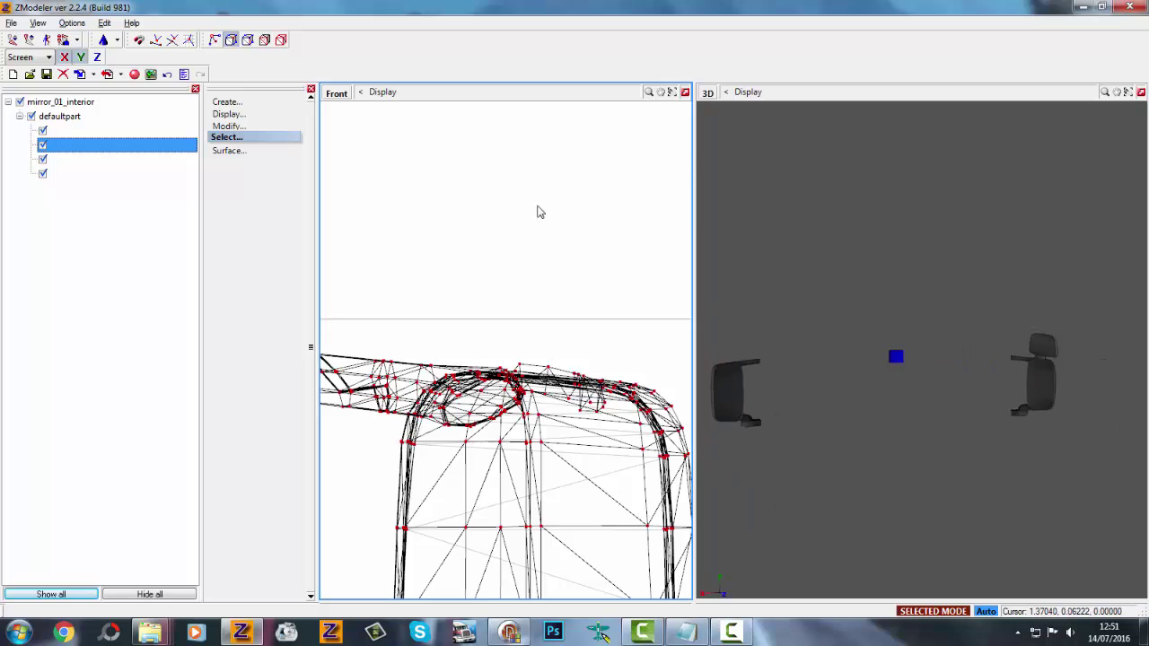
# Step: Change the Front viewport to the Back view, go to objects level, and turn off selected mode
pyautogui.click(334, 94)
pyautogui.click(354, 168)
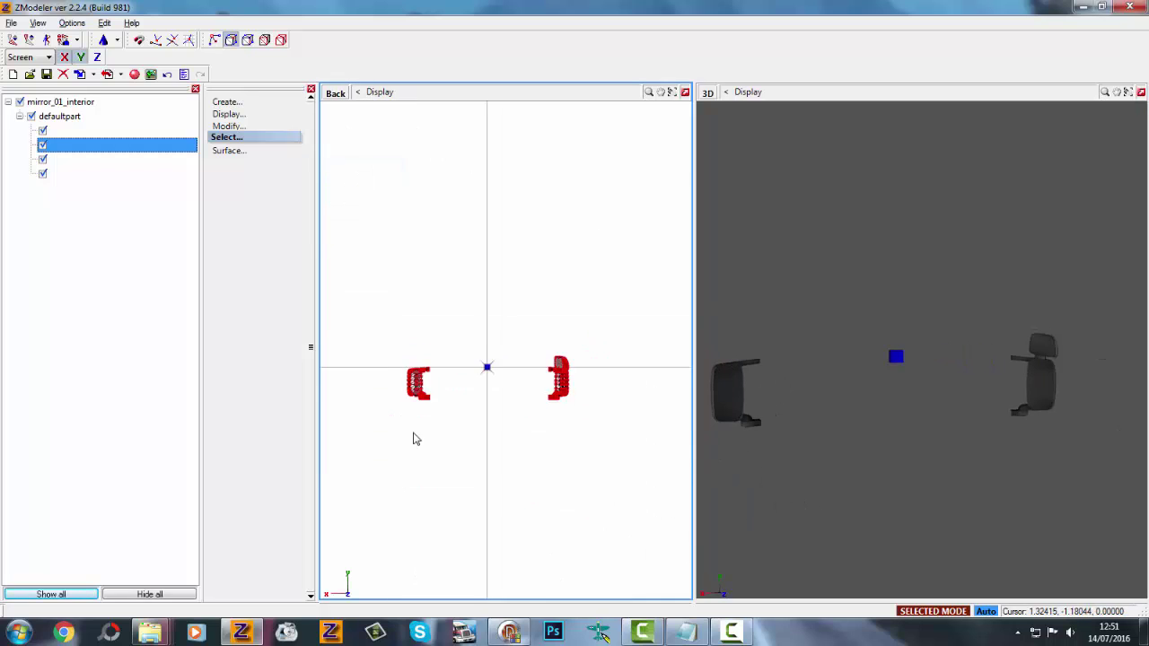
pyautogui.click(279, 42)
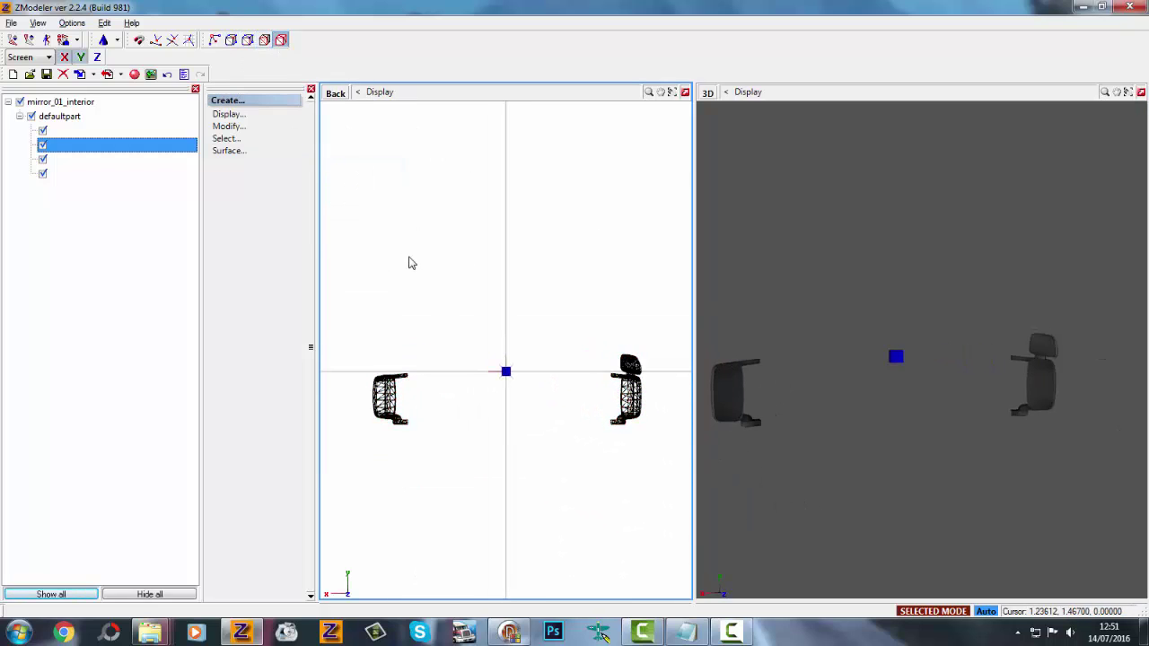
pyautogui.press('space')
pyautogui.scroll(1, 384, 388)
pyautogui.scroll(-2, 387, 387)
pyautogui.scroll(2, 614, 364)
pyautogui.scroll(-1, 584, 370)
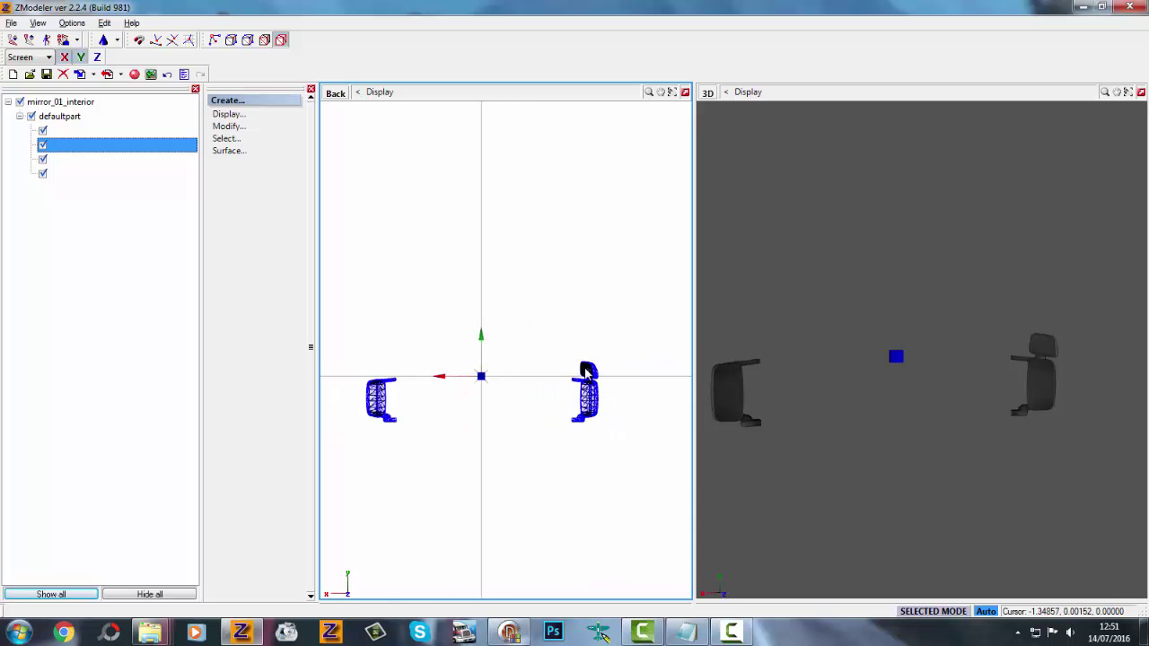
# Step: Switch to Windows Explorer, refresh the scania_rcab_2009 mirror folder, and return to ZModeler
pyautogui.click(154, 637)
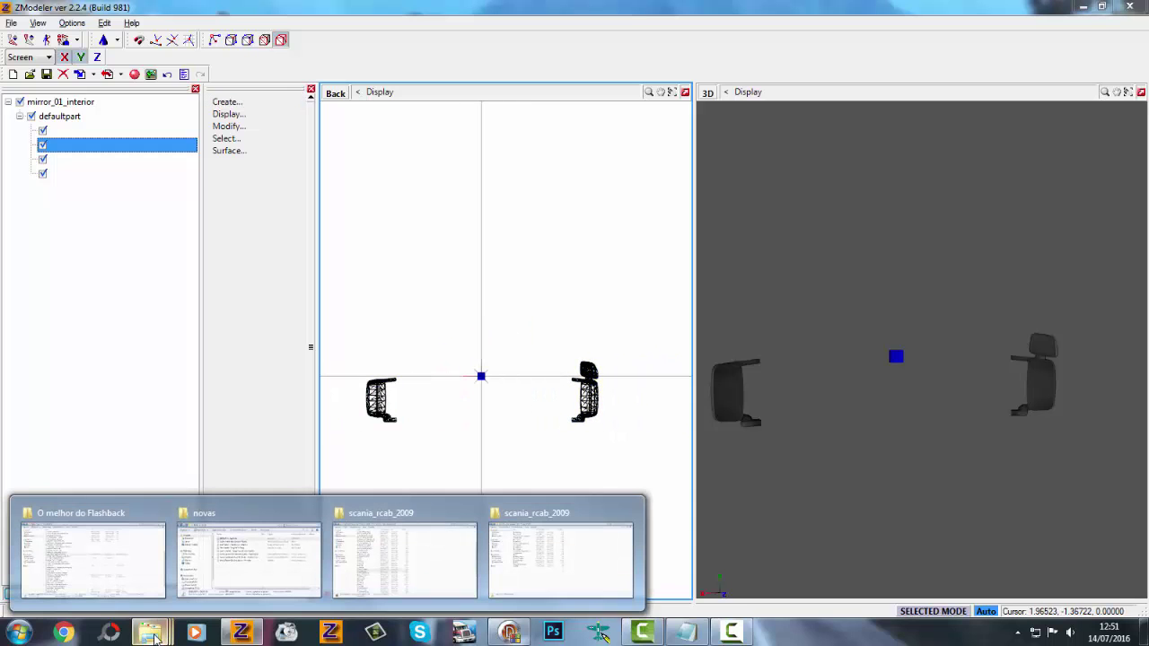
pyautogui.click(553, 556)
pyautogui.rightClick(685, 280)
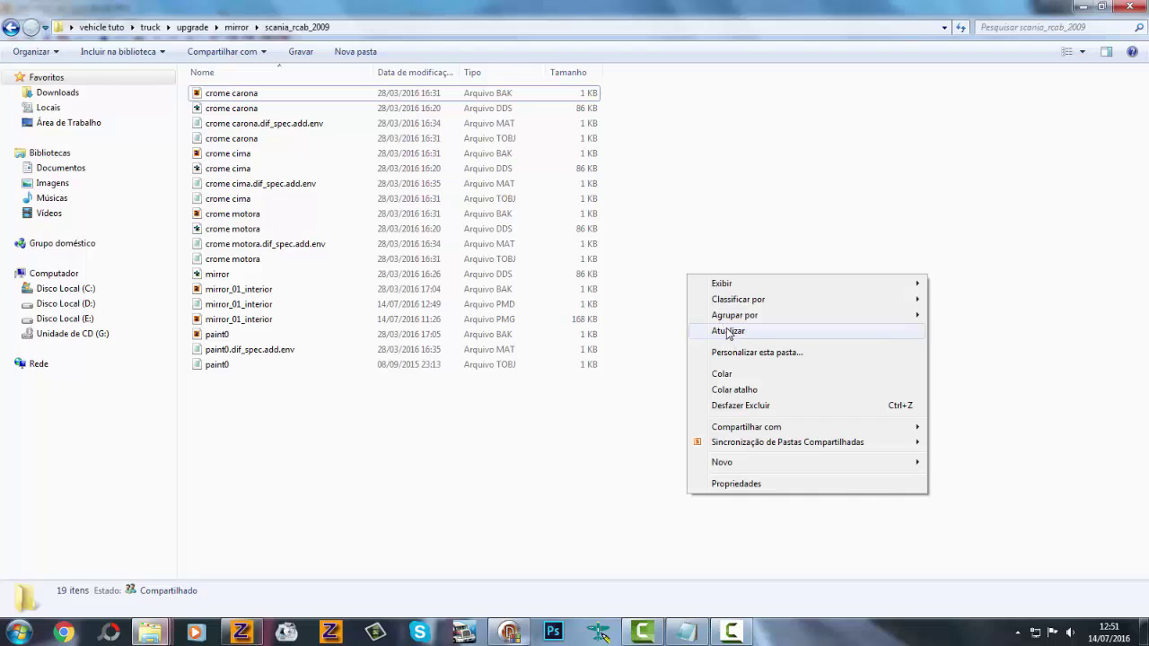
pyautogui.click(727, 330)
pyautogui.click(241, 633)
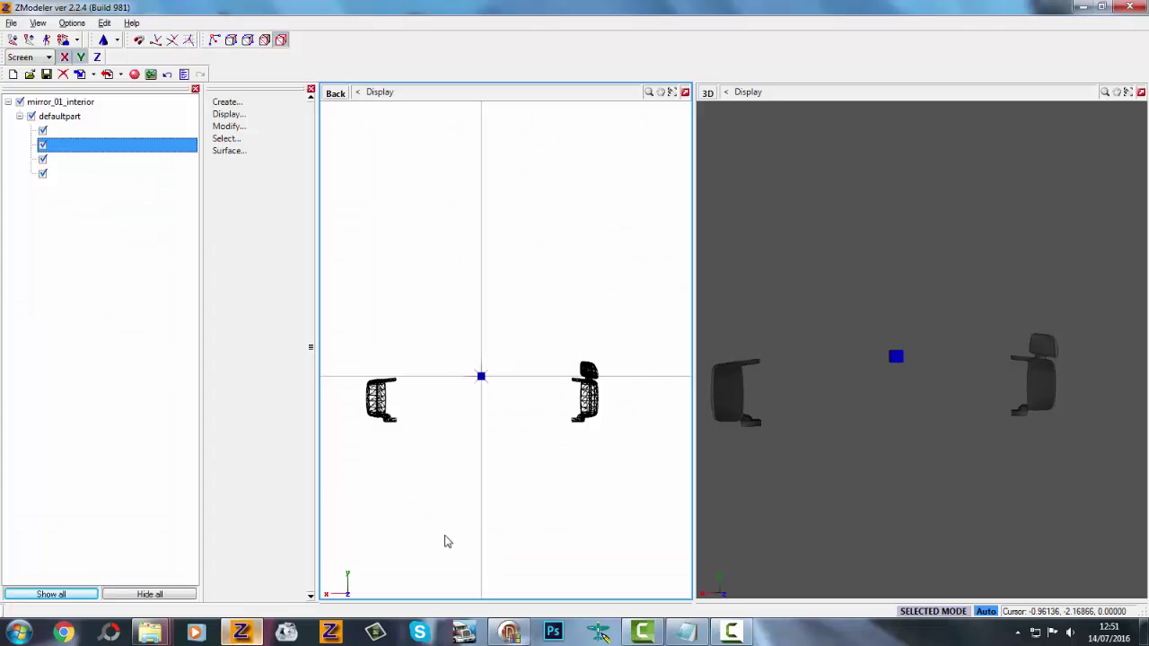
# Step: Hide the three mirror glass parts under defaultpart, leaving only the housing part shown
pyautogui.click(42, 130)
pyautogui.click(42, 144)
pyautogui.click(43, 144)
pyautogui.click(43, 159)
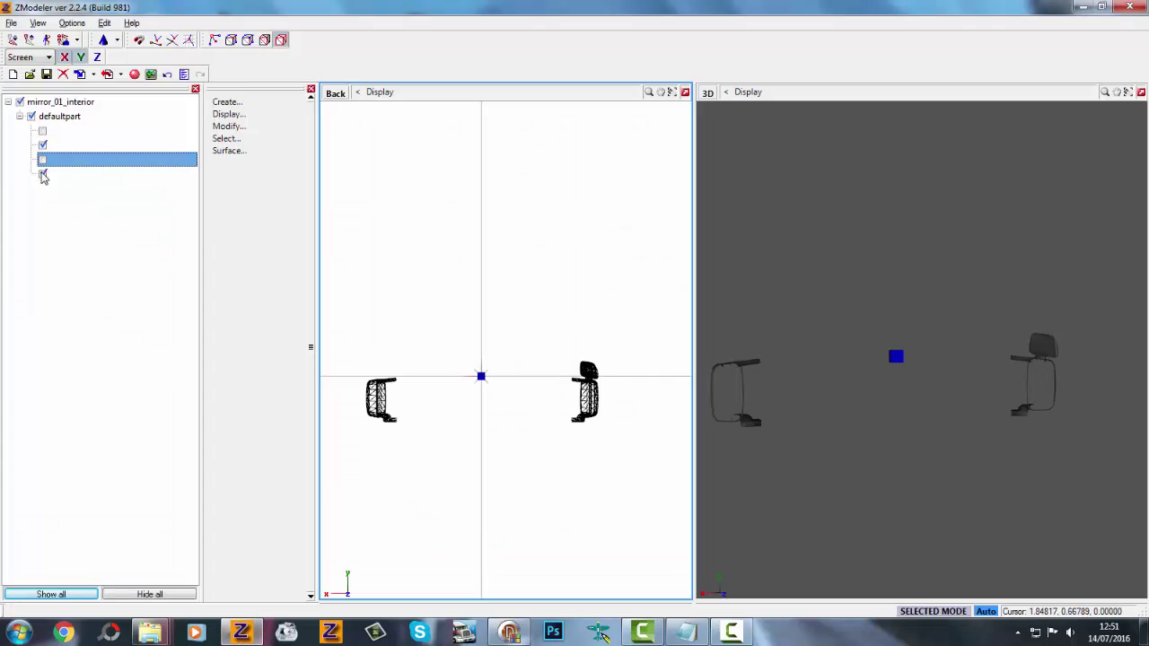
pyautogui.click(42, 173)
pyautogui.moveTo(997, 344); pyautogui.dragTo(862, 395, button='middle')
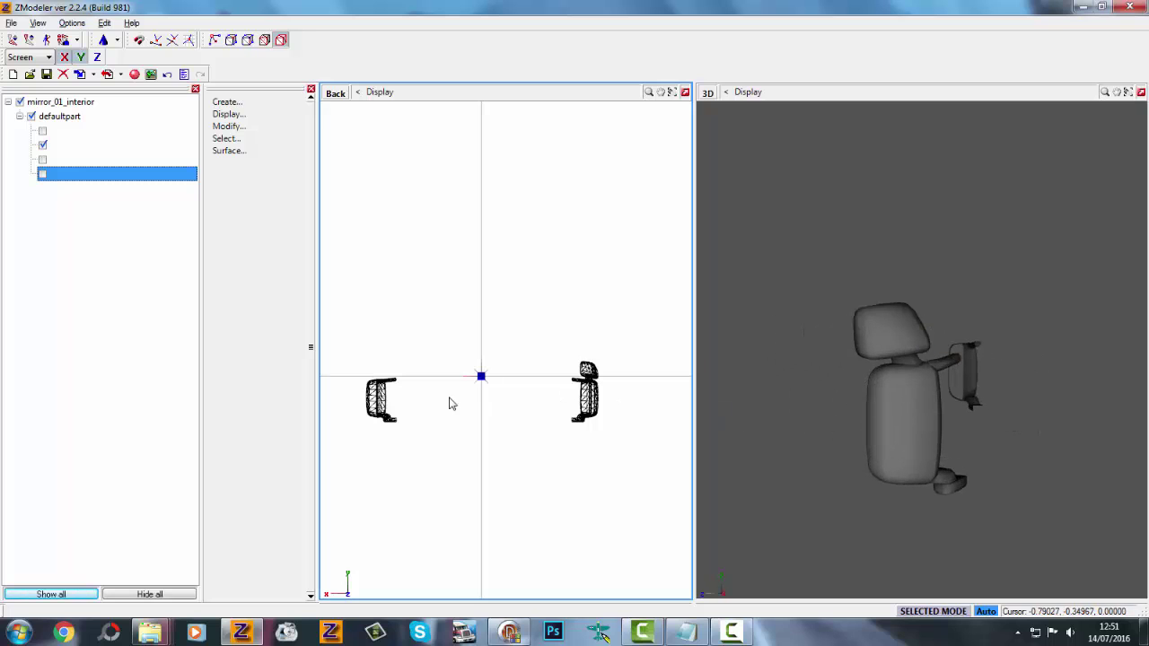
pyautogui.scroll(3, 427, 396)
pyautogui.click(337, 391)
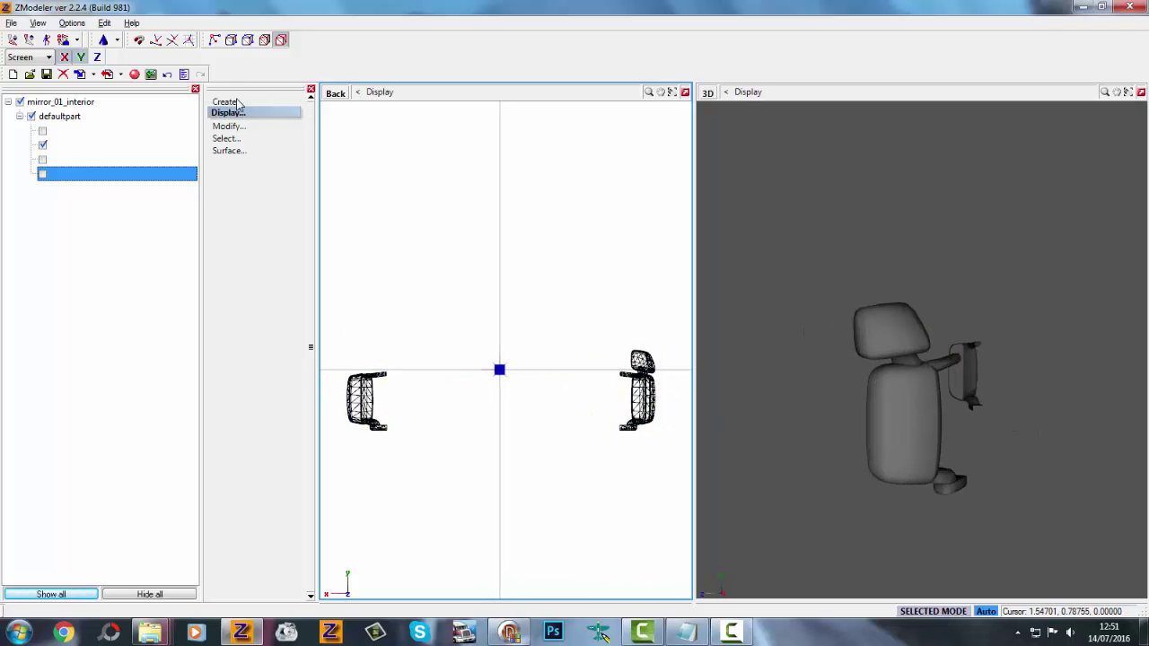
# Step: Delete the unneeded imported materials in the Materials Editor and rename the remaining material plastico
pyautogui.click(134, 74)
pyautogui.click(514, 93)
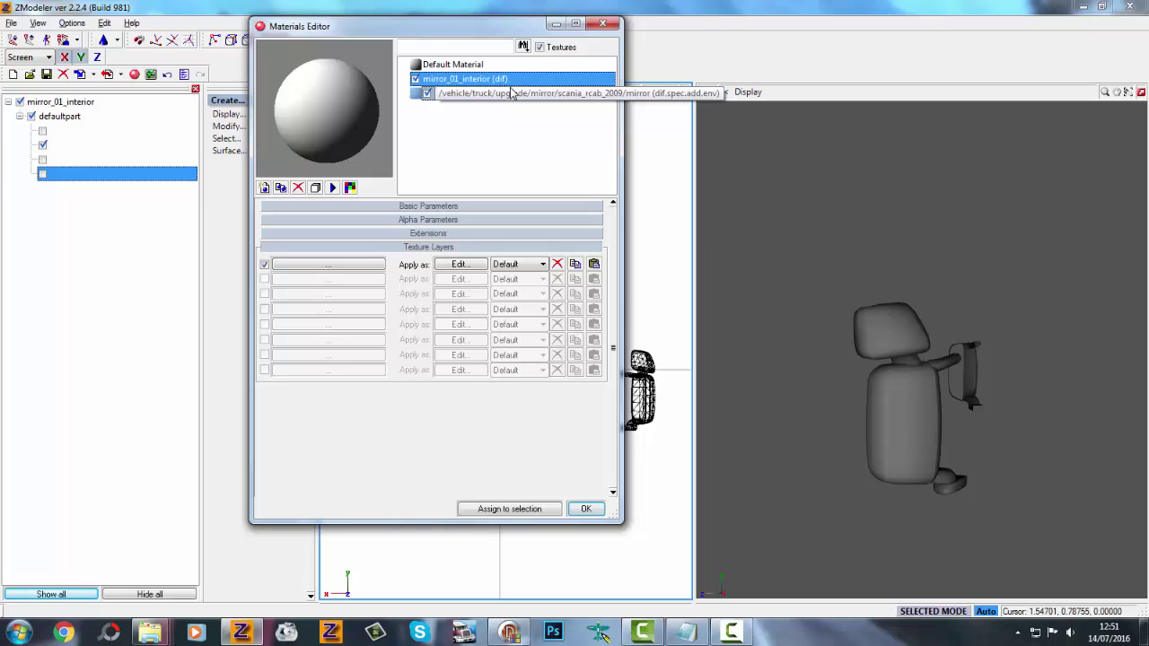
pyautogui.click(298, 187)
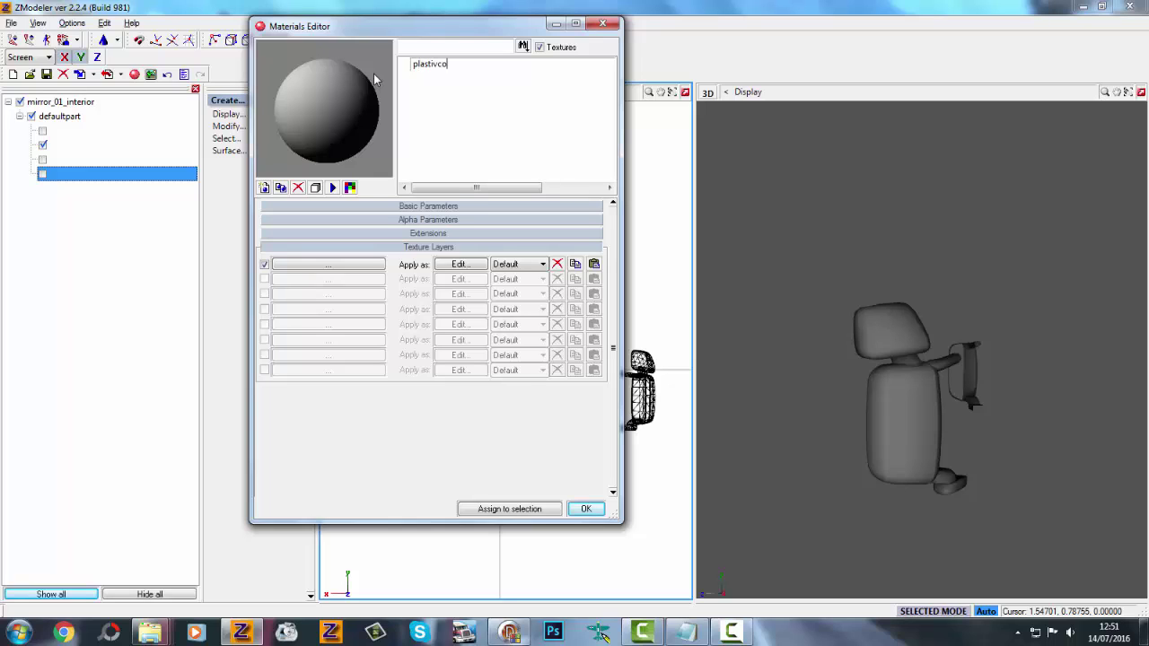
pyautogui.write('co')
pyautogui.press('Return')
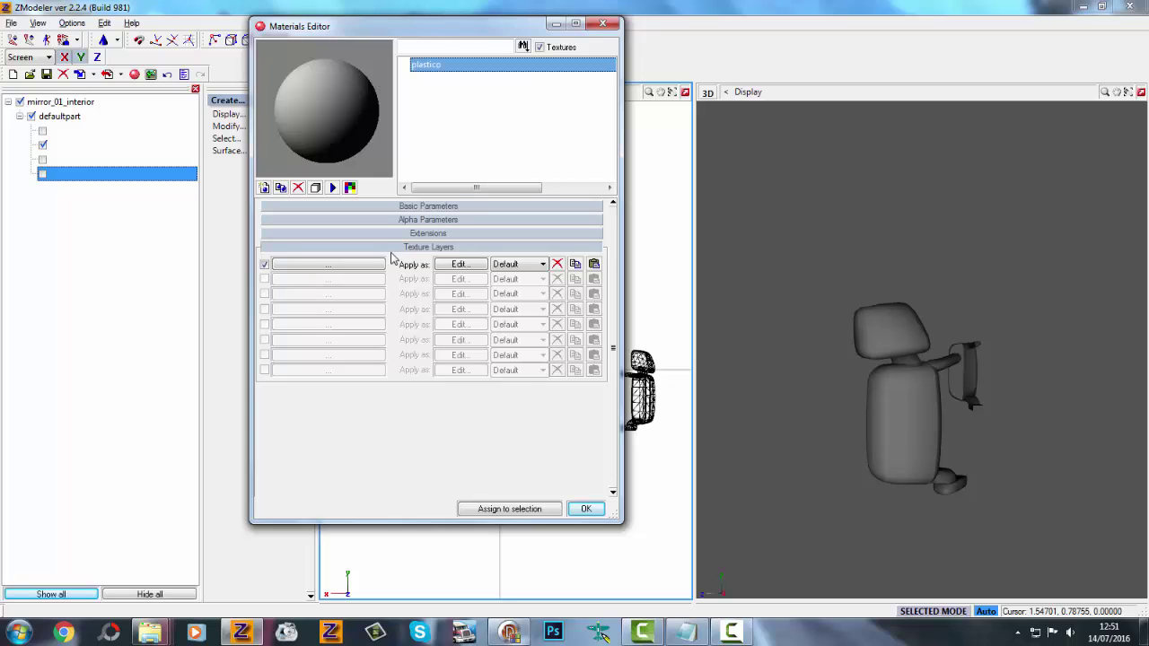
pyautogui.click(585, 508)
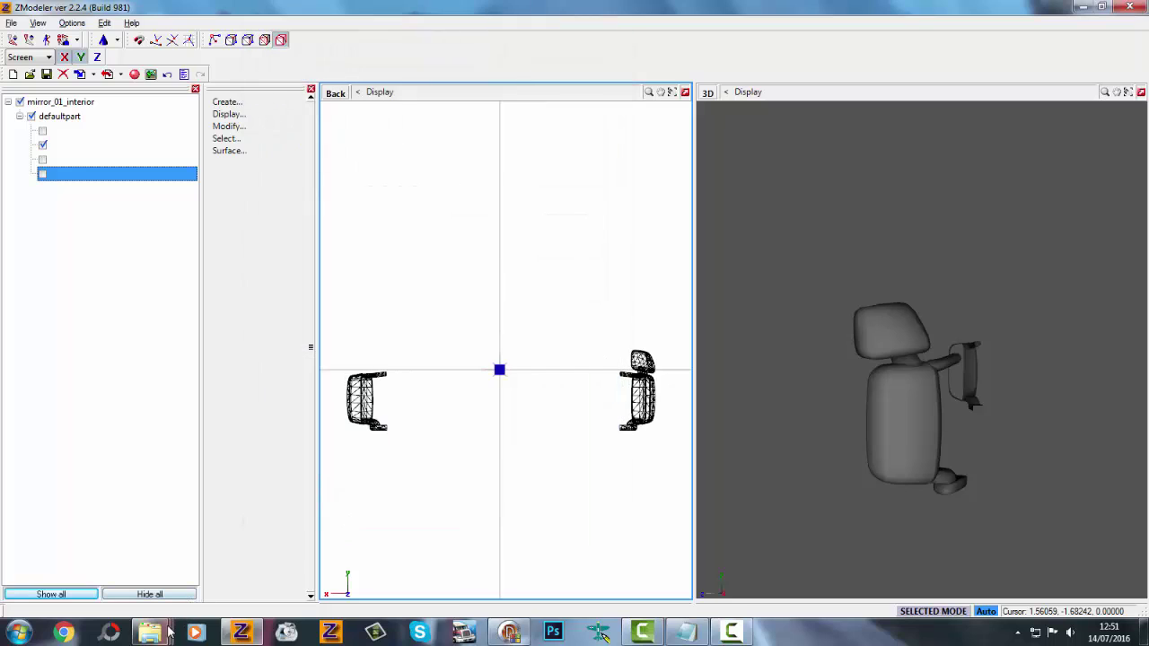
# Step: Switch to Windows Explorer, locate the mirror DDS texture in the scania_rcab_2009 folder, and return to ZModeler
pyautogui.moveTo(149, 632)
pyautogui.click(404, 561)
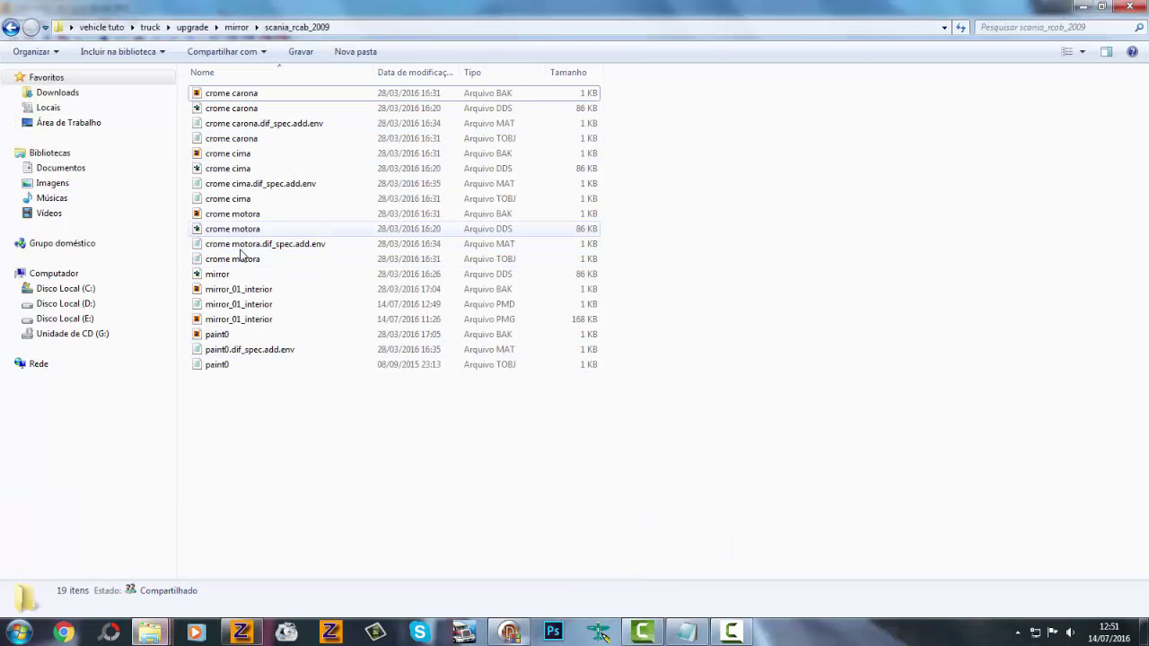
pyautogui.click(230, 278)
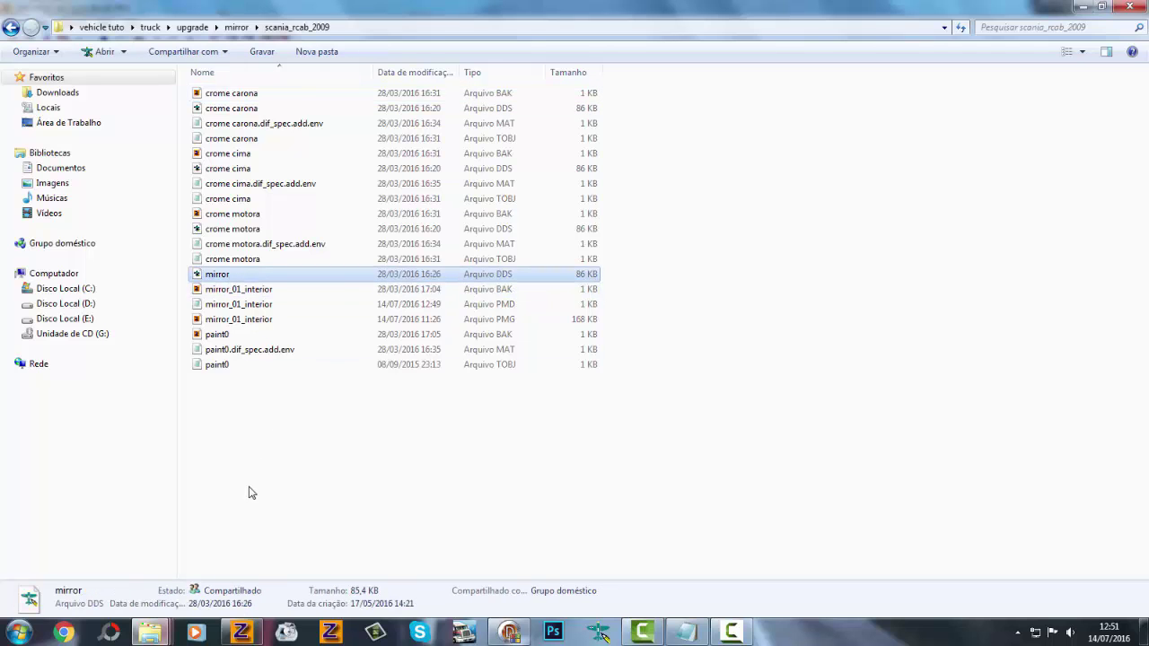
pyautogui.click(240, 632)
# Step: Start adding a texture to the plastico material and browse from the vehicle tuto folder to its scania_rcab_2009 mirror folder
pyautogui.click(134, 74)
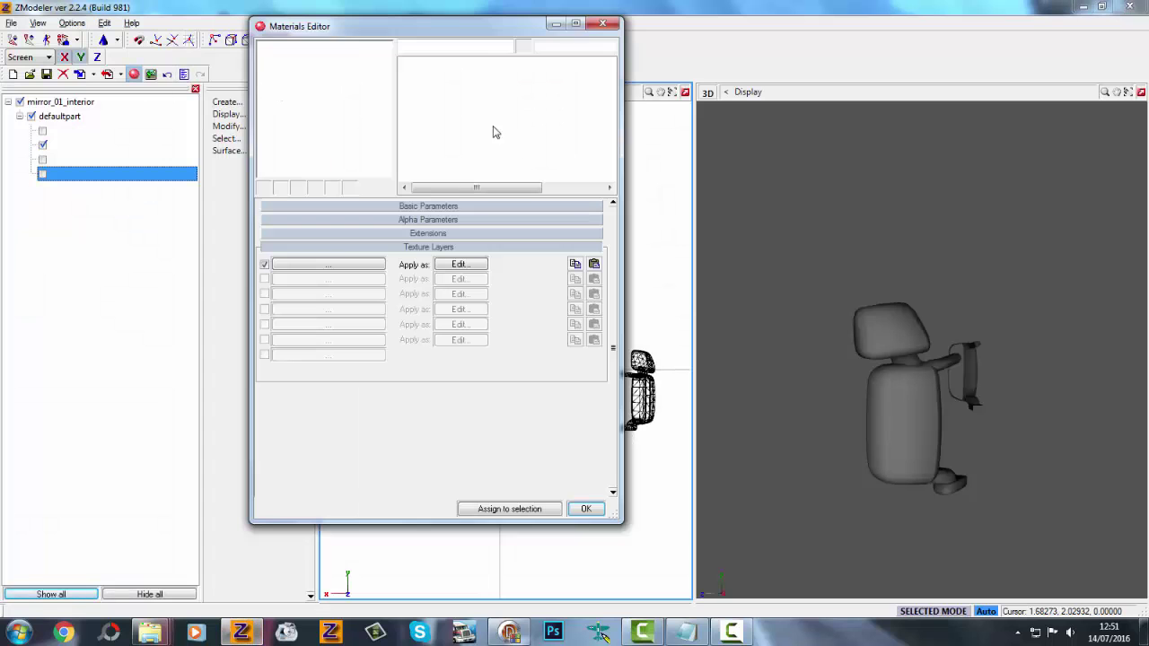
pyautogui.click(330, 264)
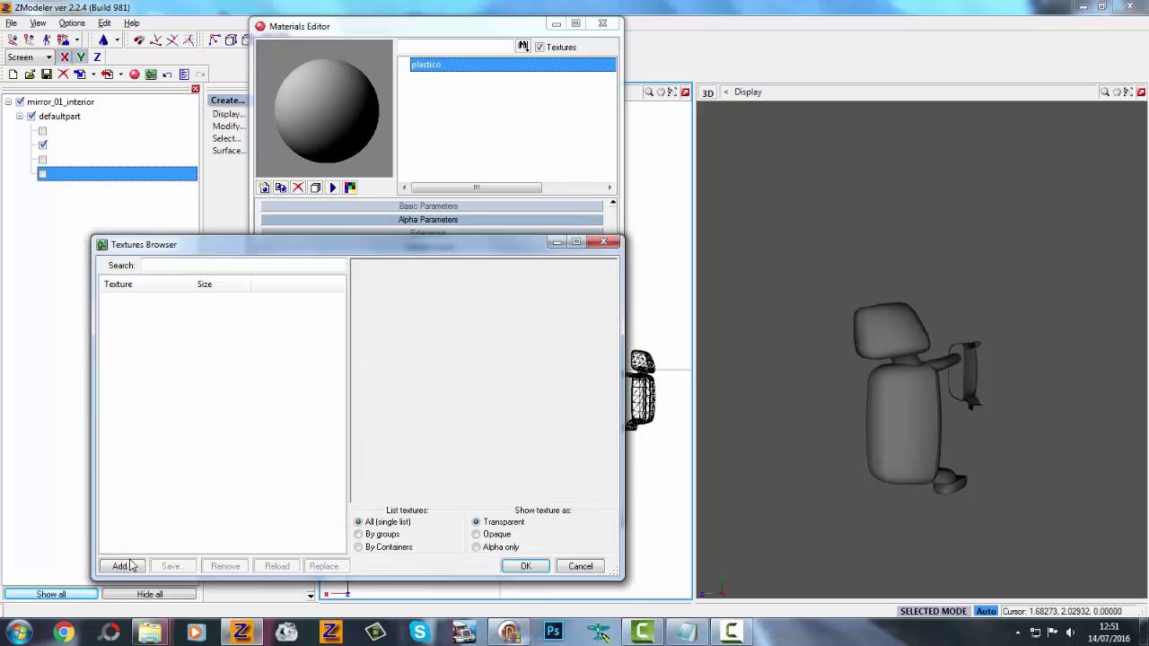
pyautogui.click(130, 562)
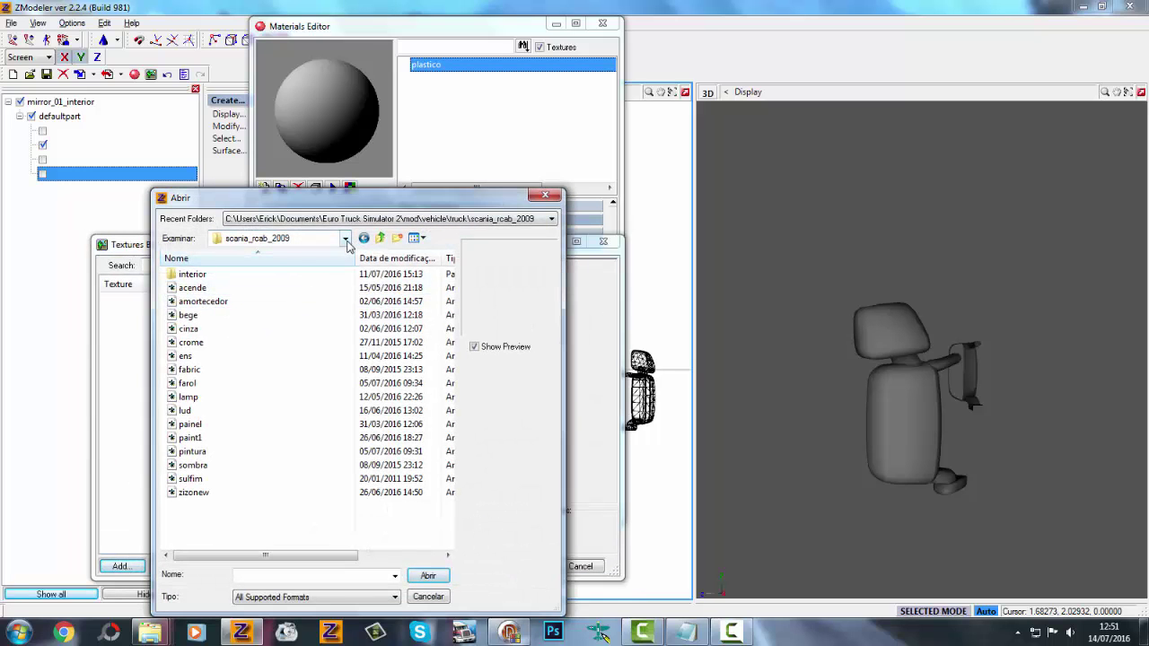
pyautogui.click(344, 239)
pyautogui.click(243, 541)
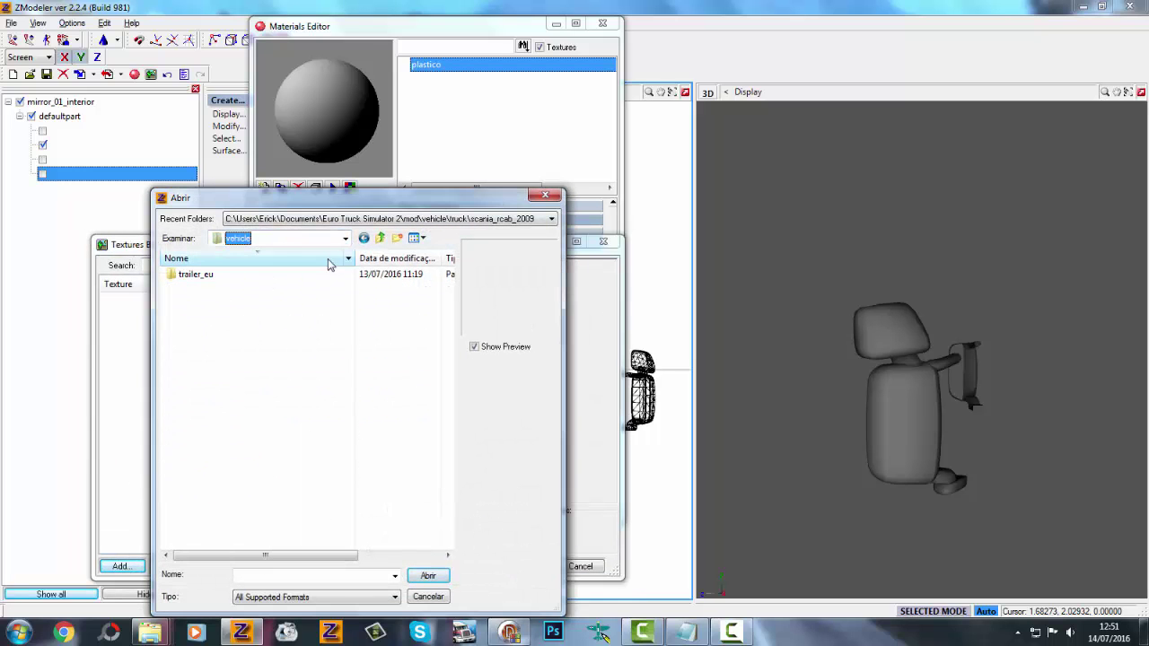
pyautogui.click(345, 238)
pyautogui.click(245, 553)
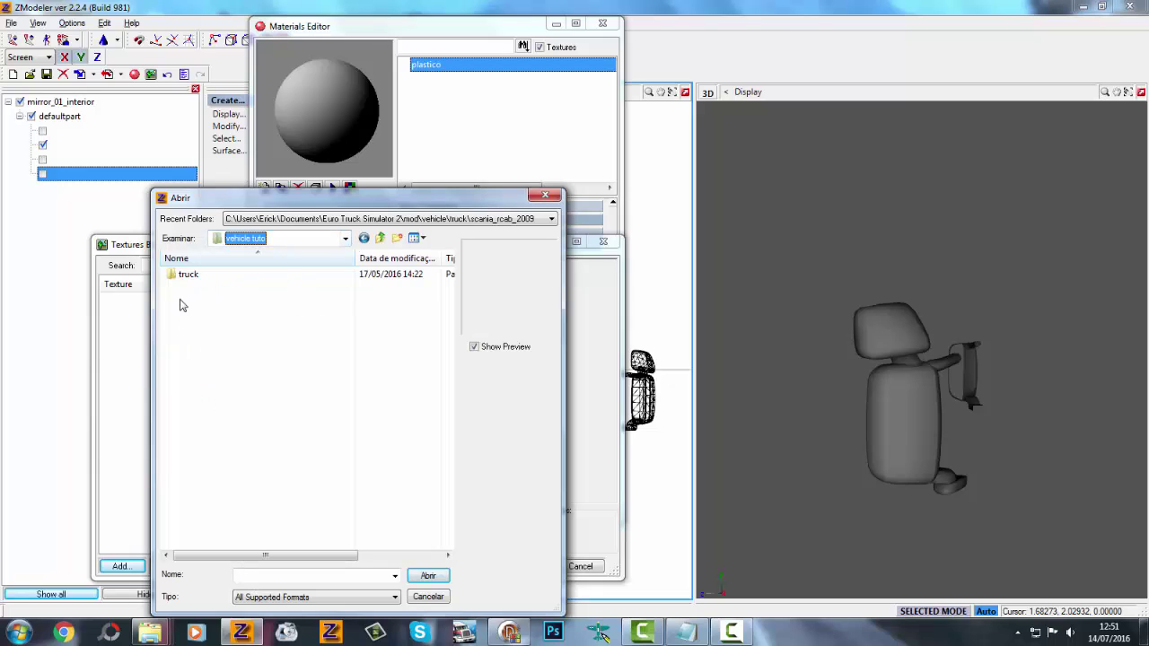
pyautogui.doubleClick(189, 277)
pyautogui.doubleClick(192, 277)
pyautogui.doubleClick(199, 277)
pyautogui.doubleClick(204, 276)
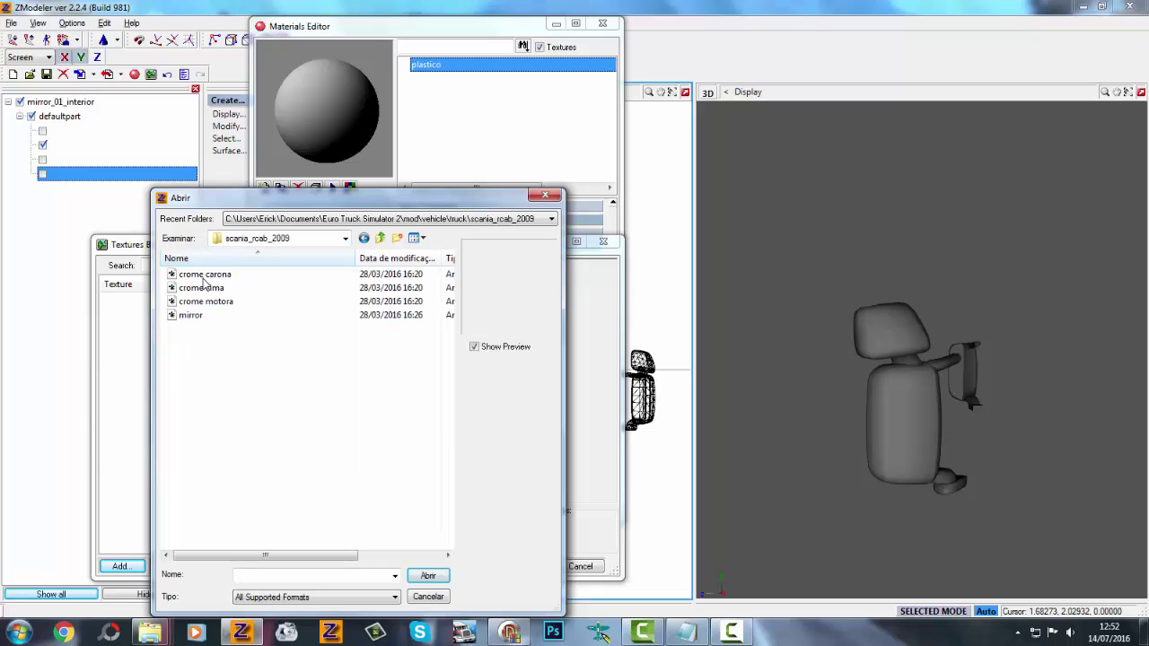
# Step: Load mirror.dds as the first texture layer of the plastico material and close the Materials Editor
pyautogui.click(191, 315)
pyautogui.click(428, 577)
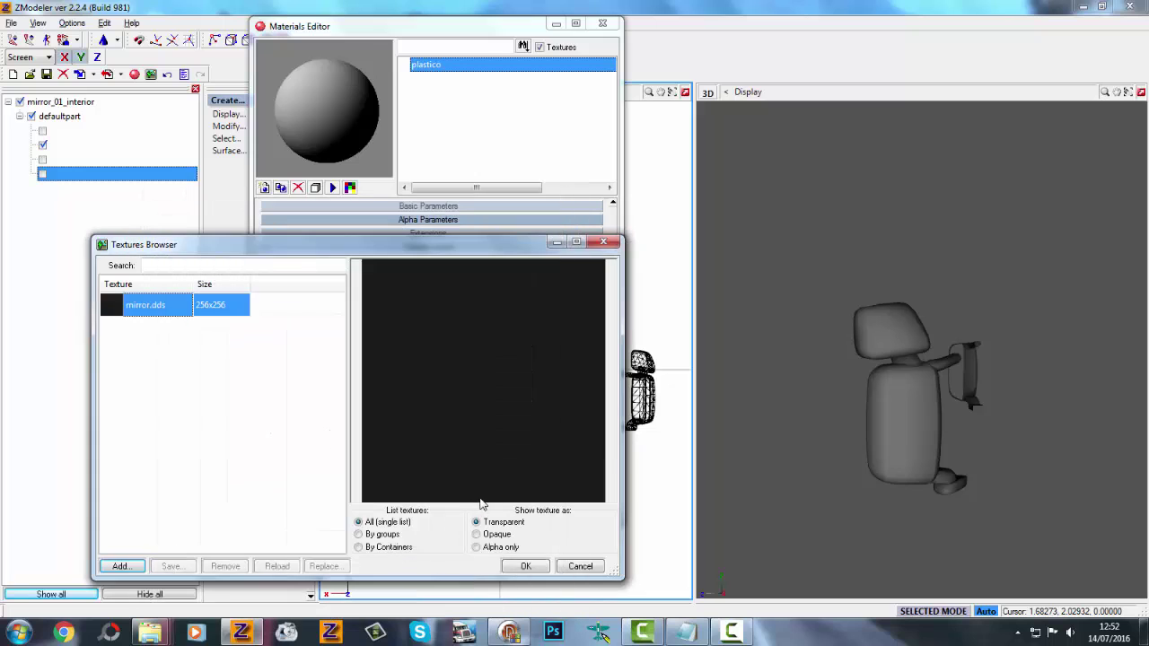
pyautogui.click(524, 565)
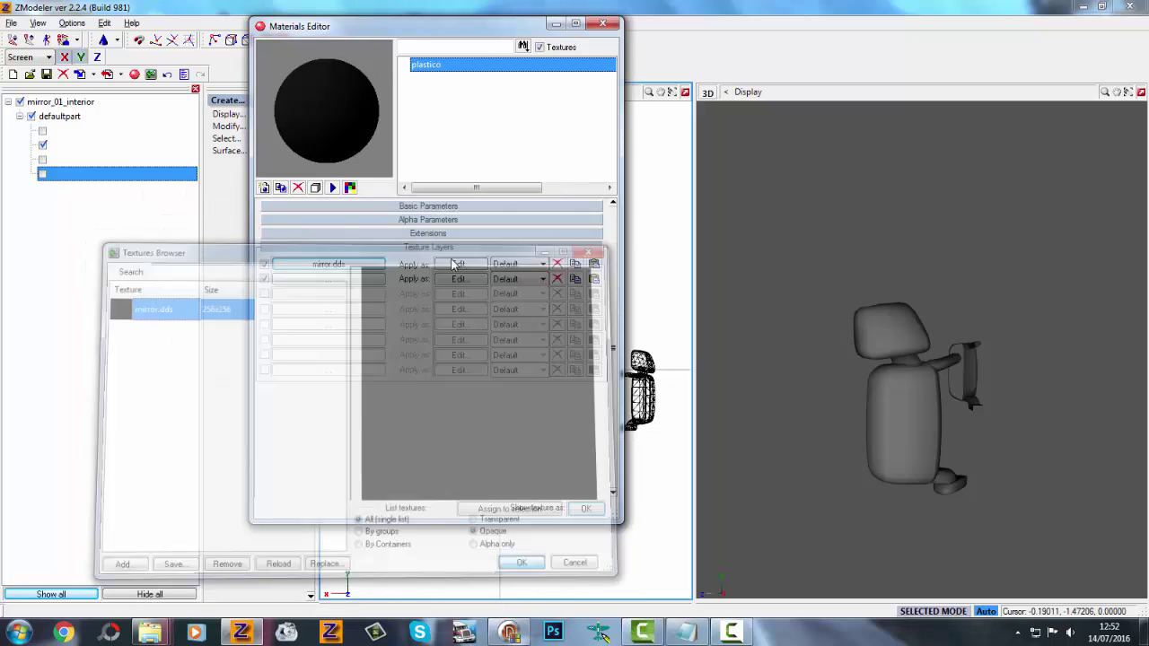
pyautogui.click(312, 219)
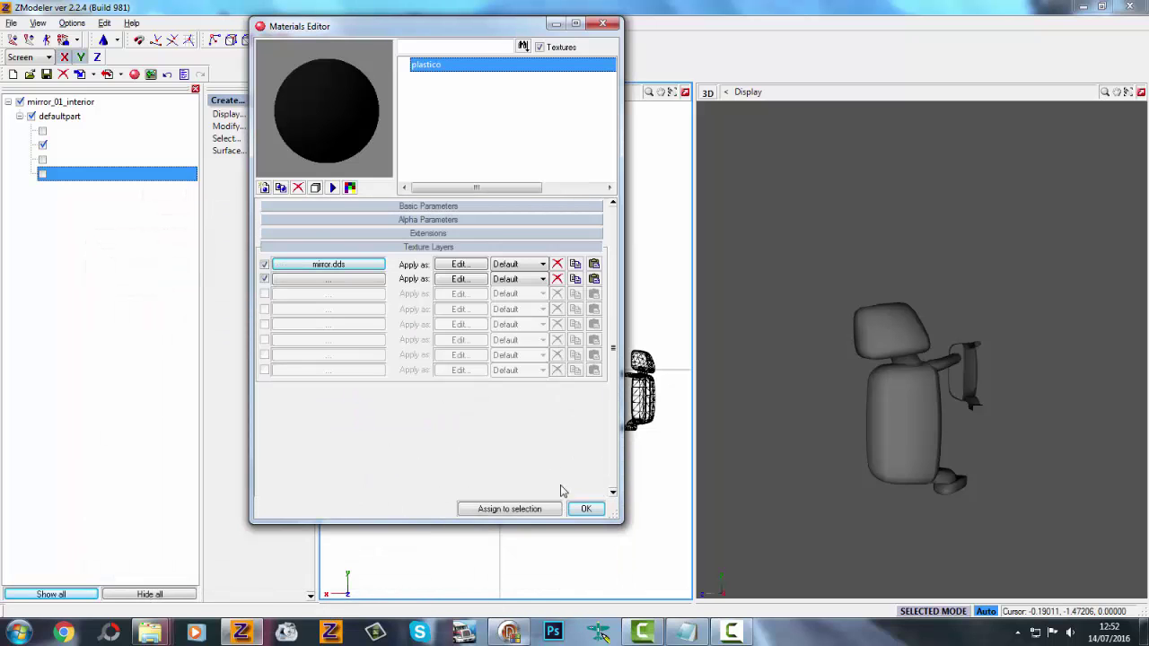
pyautogui.click(585, 509)
# Step: Isolate the first part to identify the lower mirror glass on the negative X side, show it with the housing, and name it carona
pyautogui.moveTo(933, 404); pyautogui.dragTo(733, 390, button='middle')
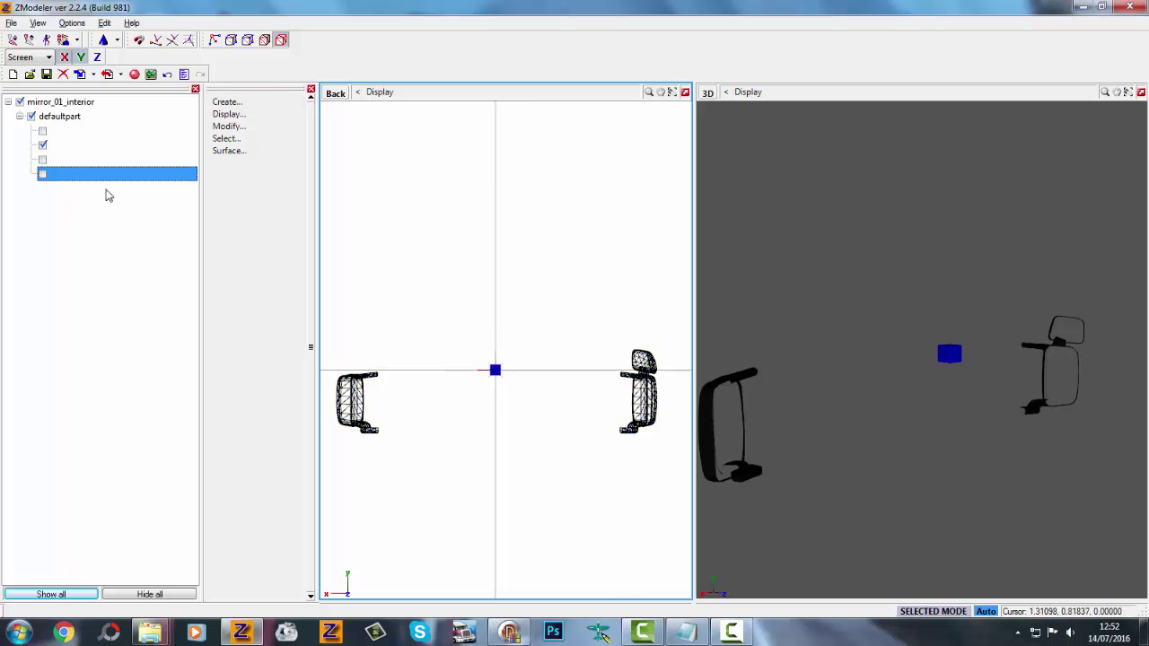
pyautogui.click(45, 148)
pyautogui.click(45, 136)
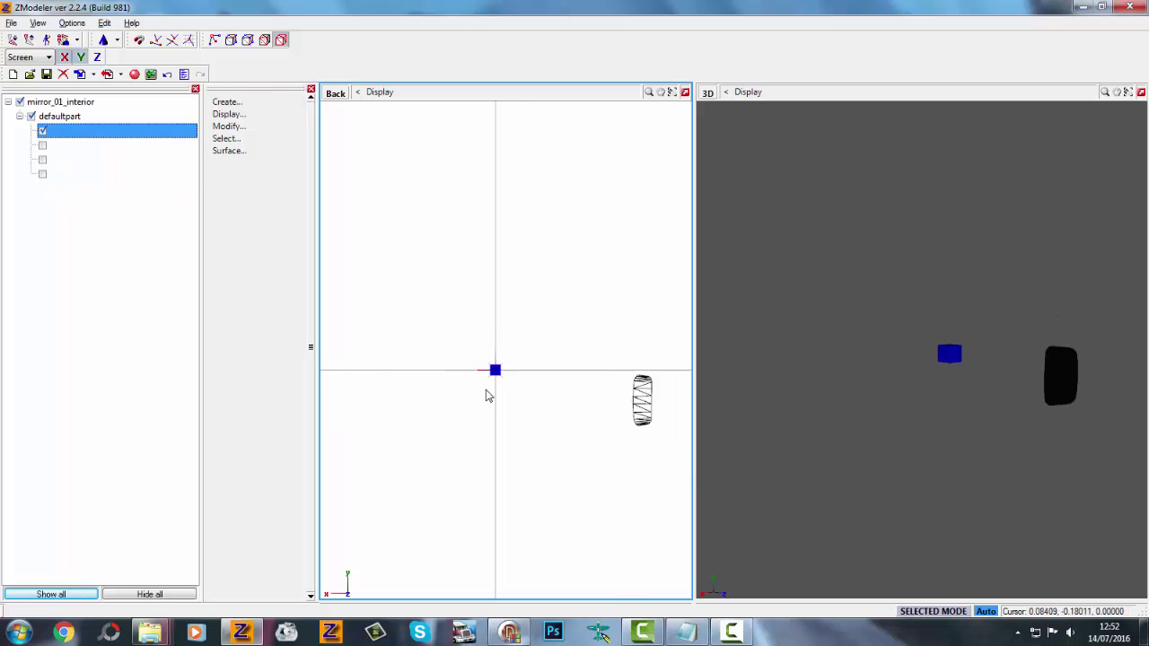
pyautogui.click(42, 147)
pyautogui.click(44, 132)
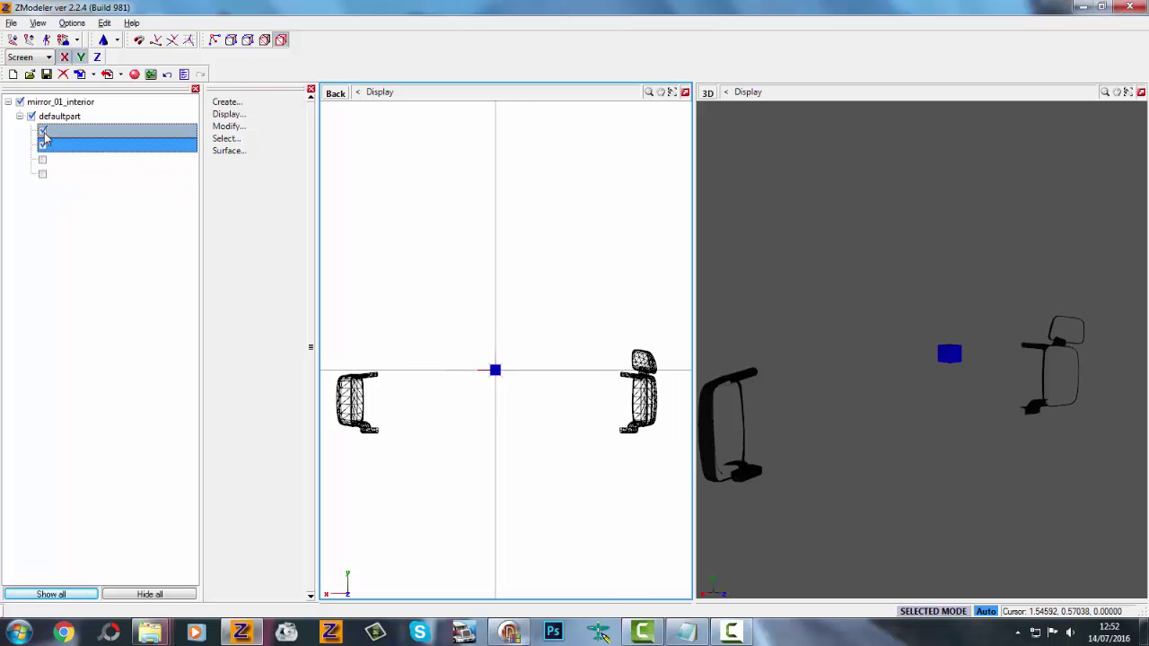
pyautogui.click(44, 132)
pyautogui.moveTo(1046, 386); pyautogui.dragTo(1018, 392, button='middle')
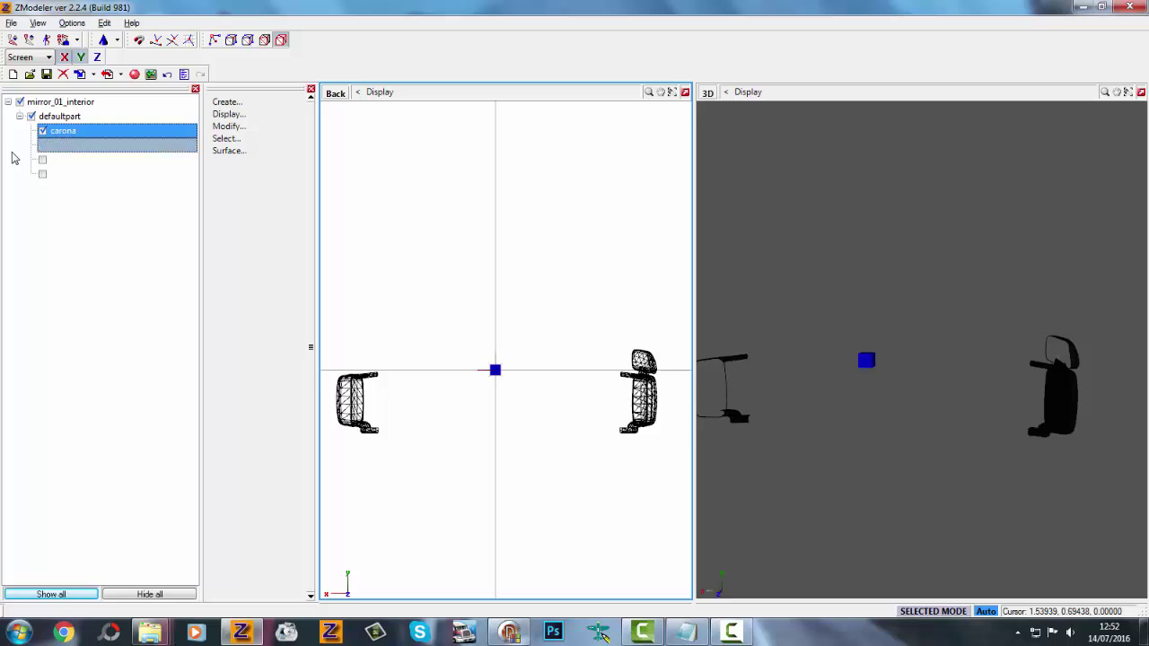
# Step: Show the two remaining mirror glass parts and name the third part motora and the fourth de cima
pyautogui.click(42, 160)
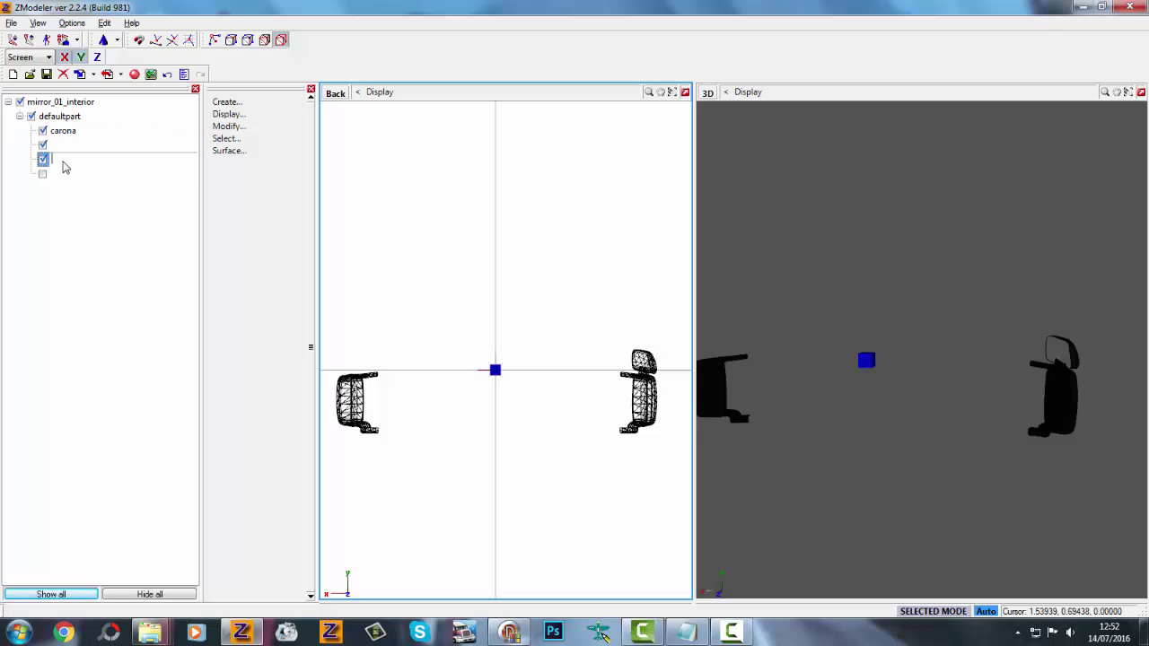
pyautogui.click(42, 174)
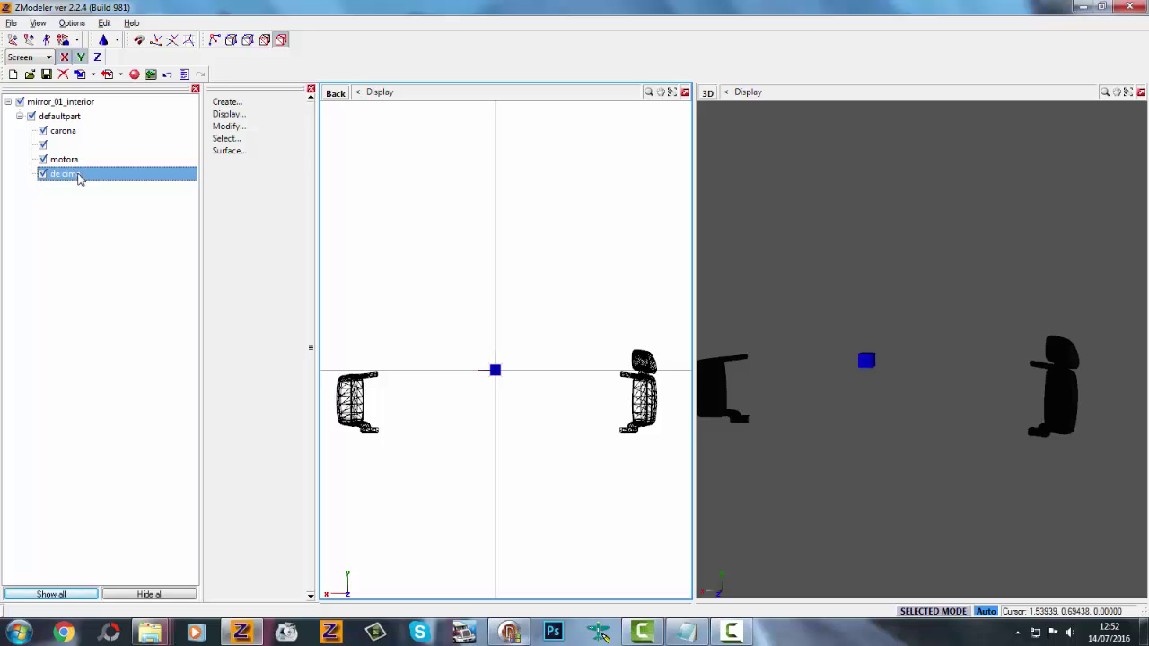
pyautogui.scroll(-1, 539, 422)
pyautogui.scroll(5, 649, 418)
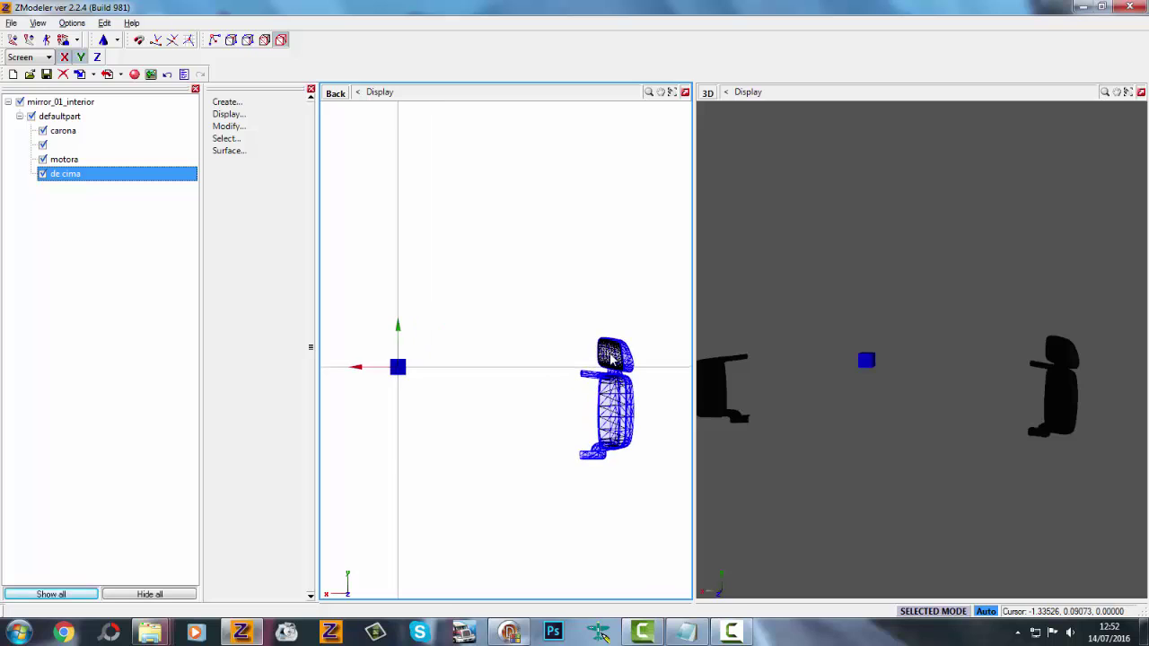
pyautogui.moveTo(973, 417); pyautogui.dragTo(956, 417, button='middle')
pyautogui.scroll(2, 924, 418)
pyautogui.moveTo(866, 444); pyautogui.dragTo(848, 373, button='middle')
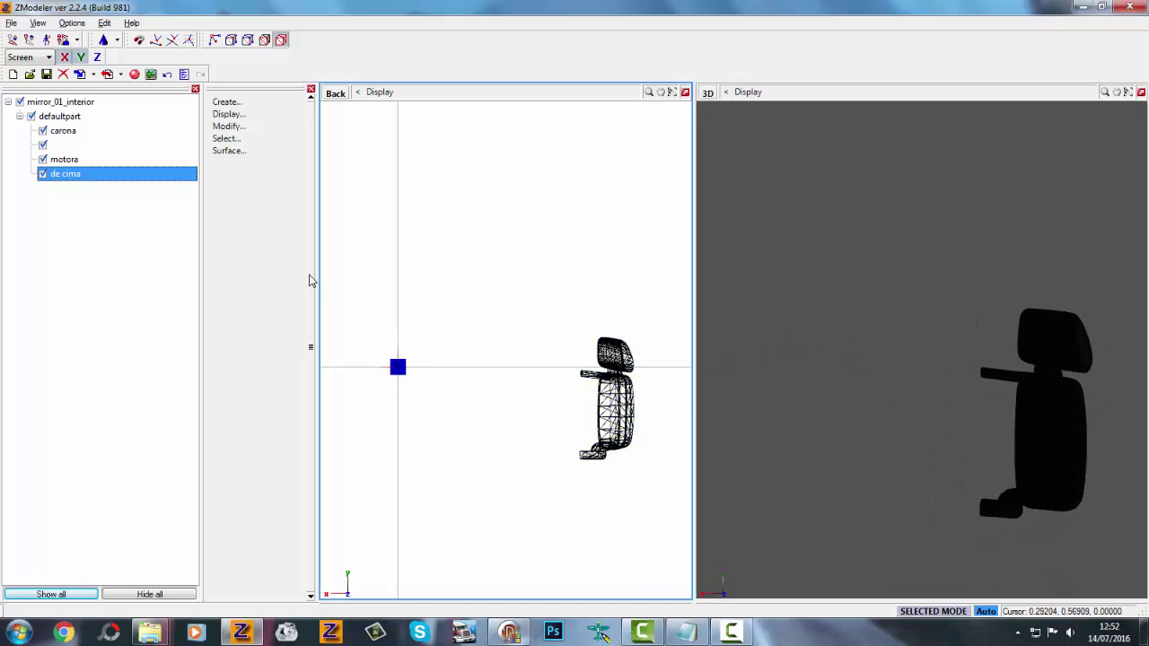
# Step: Hide and show the unnamed housing part again to check which mirror glass parts it encloses
pyautogui.click(43, 145)
pyautogui.scroll(-3, 596, 421)
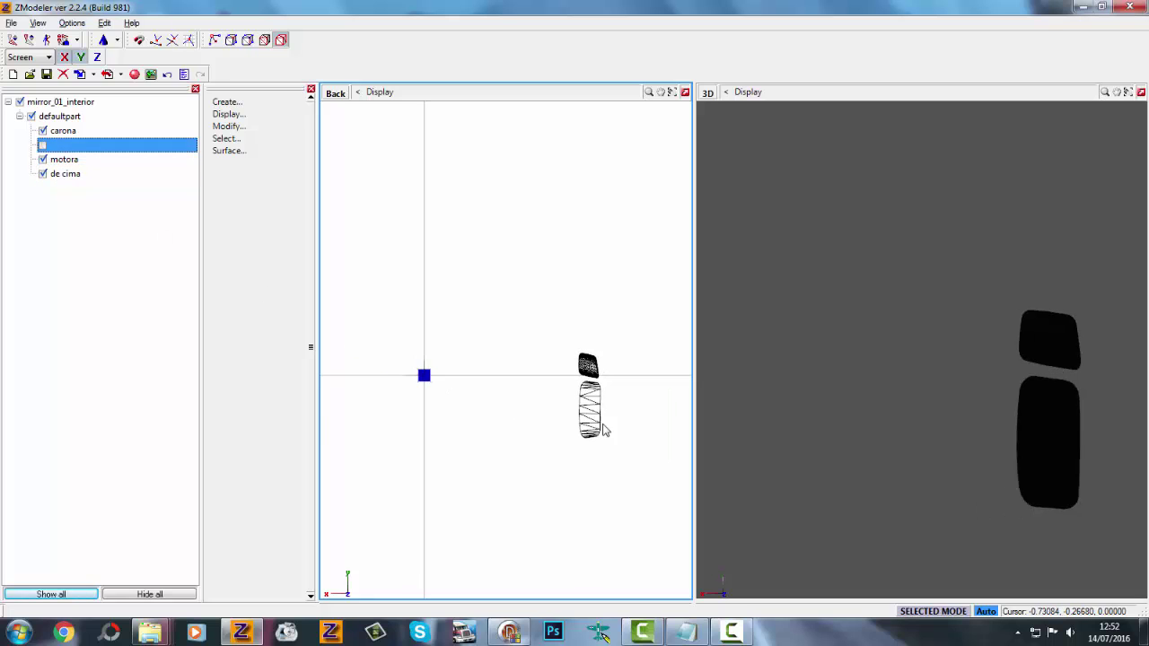
pyautogui.click(42, 145)
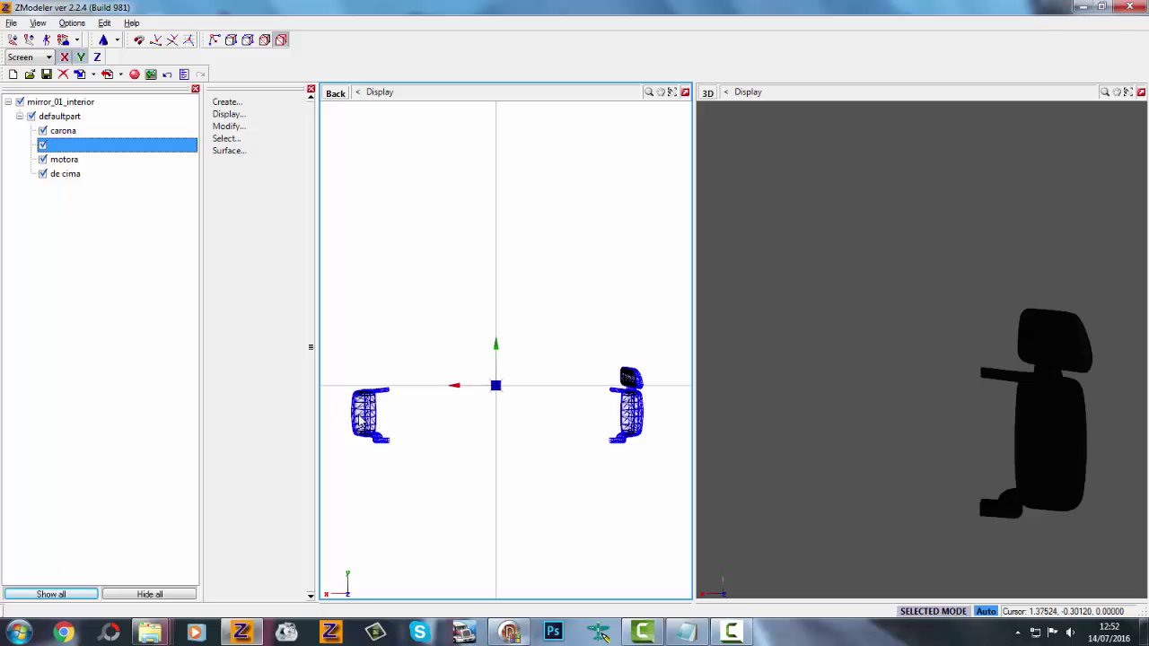
pyautogui.scroll(-2, 369, 416)
pyautogui.scroll(2, 525, 417)
# Step: Check the scania_rcab_2009 folder in Windows Explorer and inspect the upper and lower mirrors on the negative X side in ZModeler
pyautogui.moveTo(154, 634)
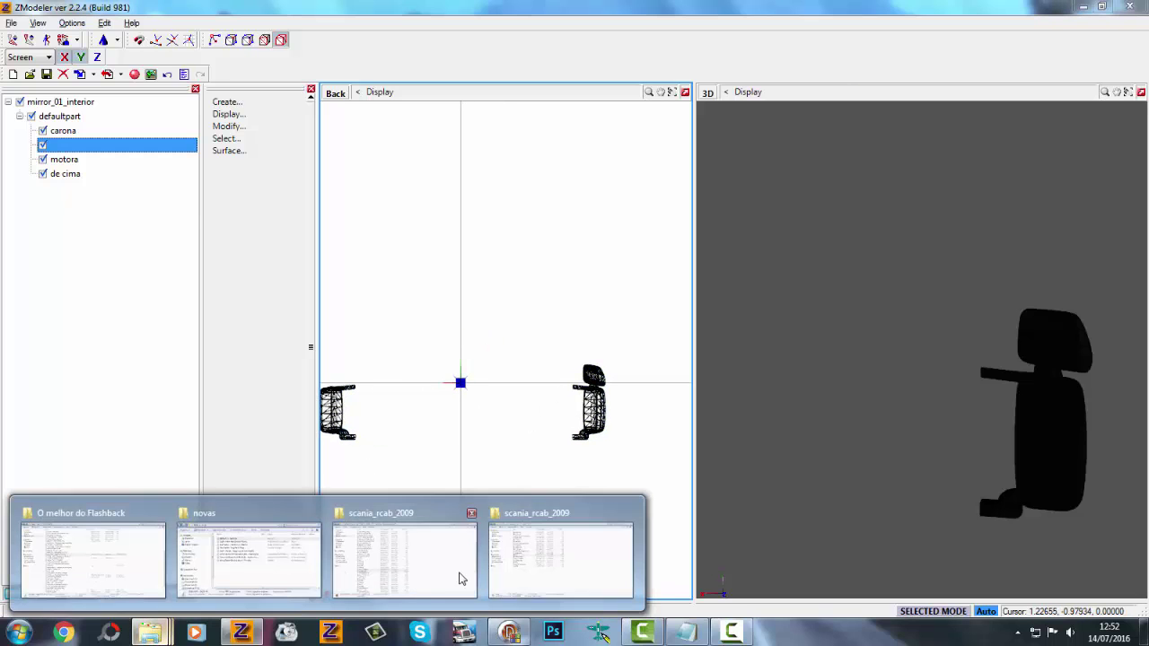
pyautogui.click(460, 575)
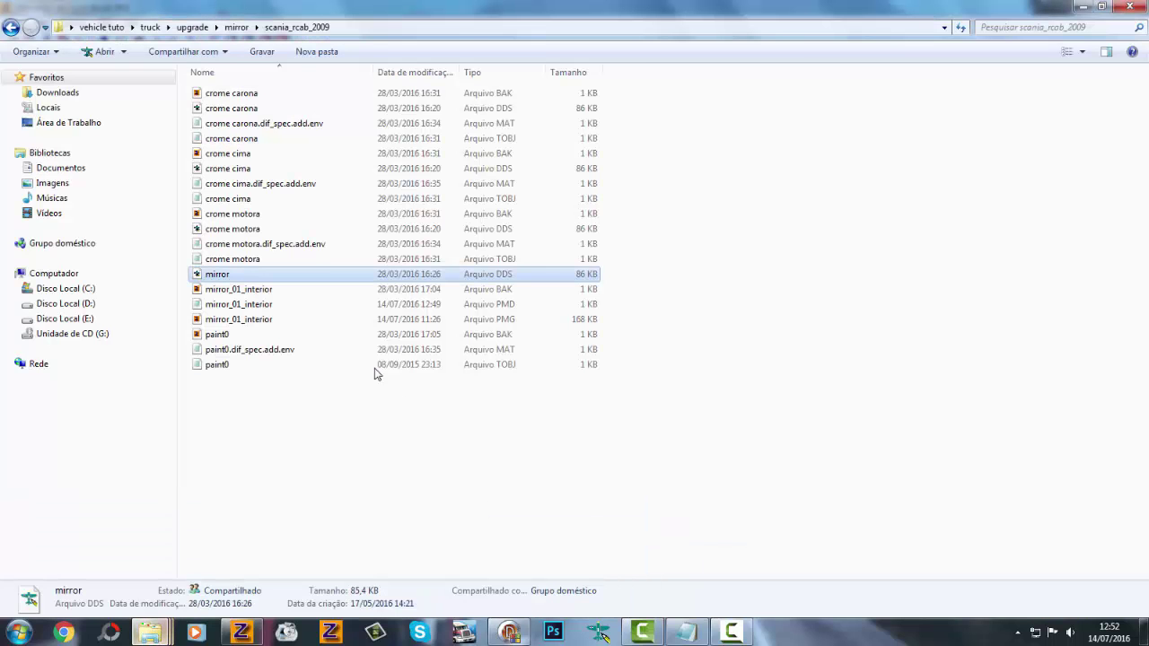
pyautogui.click(240, 632)
pyautogui.scroll(6, 590, 380)
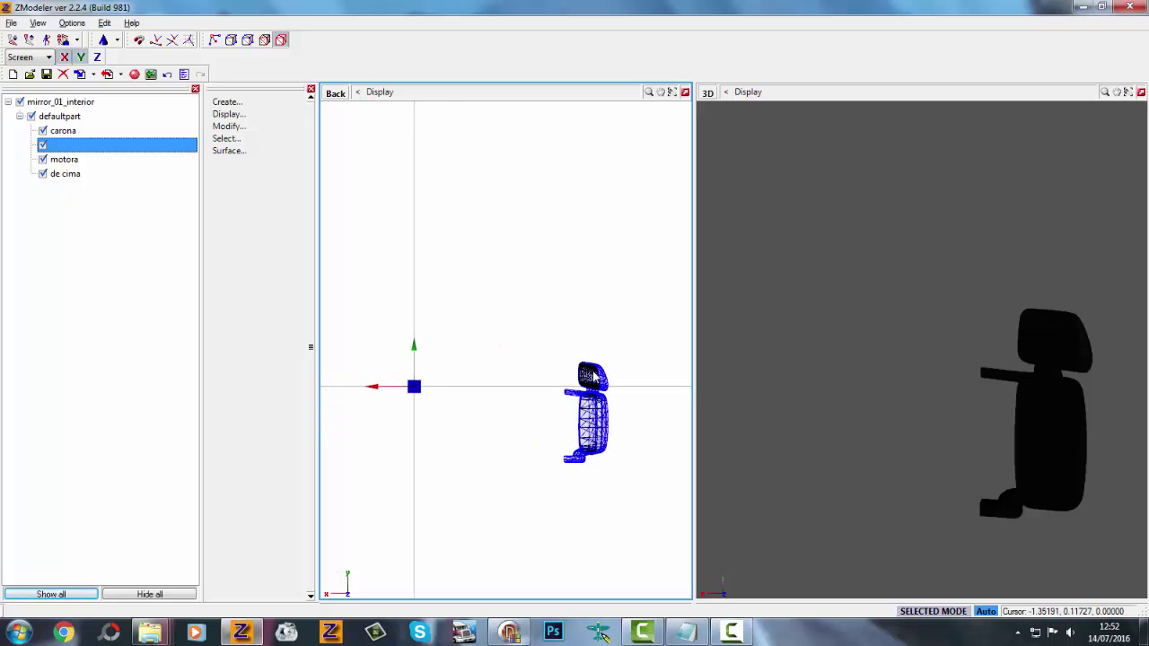
pyautogui.scroll(-2, 589, 373)
pyautogui.scroll(2, 593, 382)
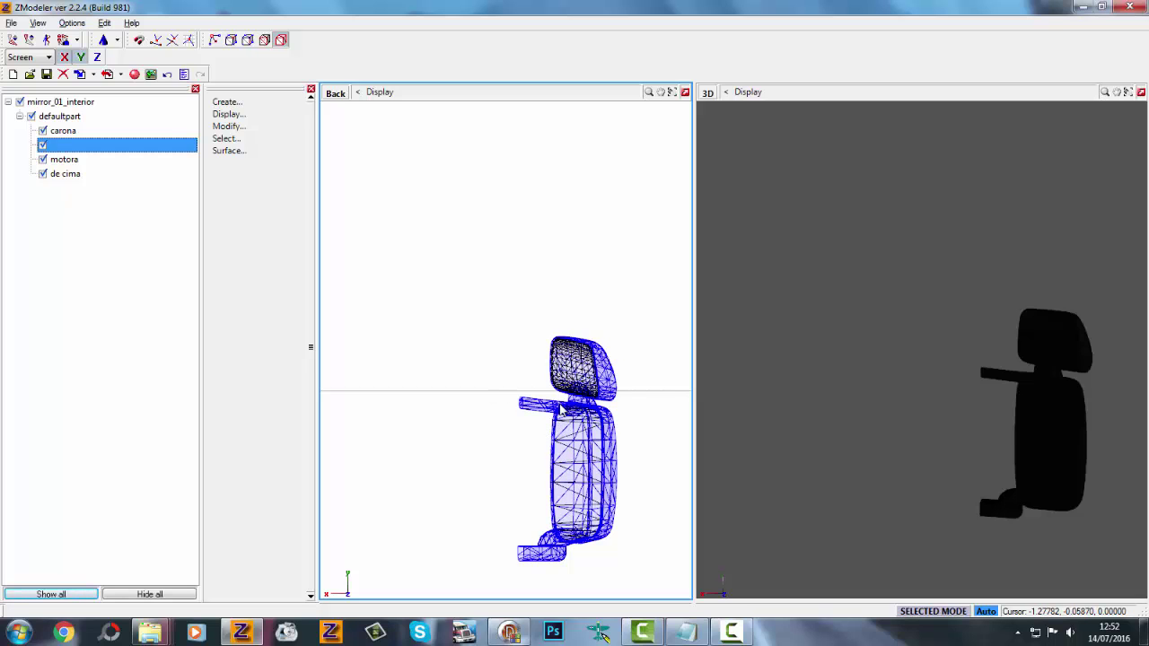
pyautogui.scroll(-2, 549, 409)
pyautogui.scroll(2, 578, 438)
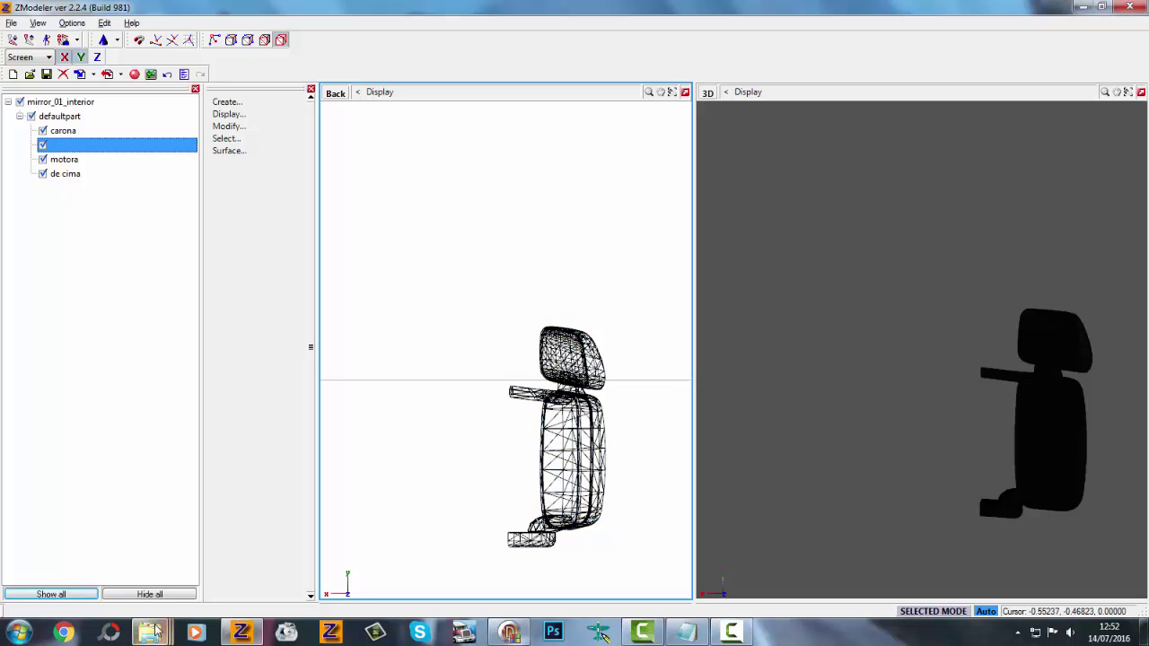
# Step: Examine the crome carona, crome cima and crome motora DDS textures in the scania_rcab_2009 folder in Windows Explorer
pyautogui.moveTo(154, 631)
pyautogui.click(521, 568)
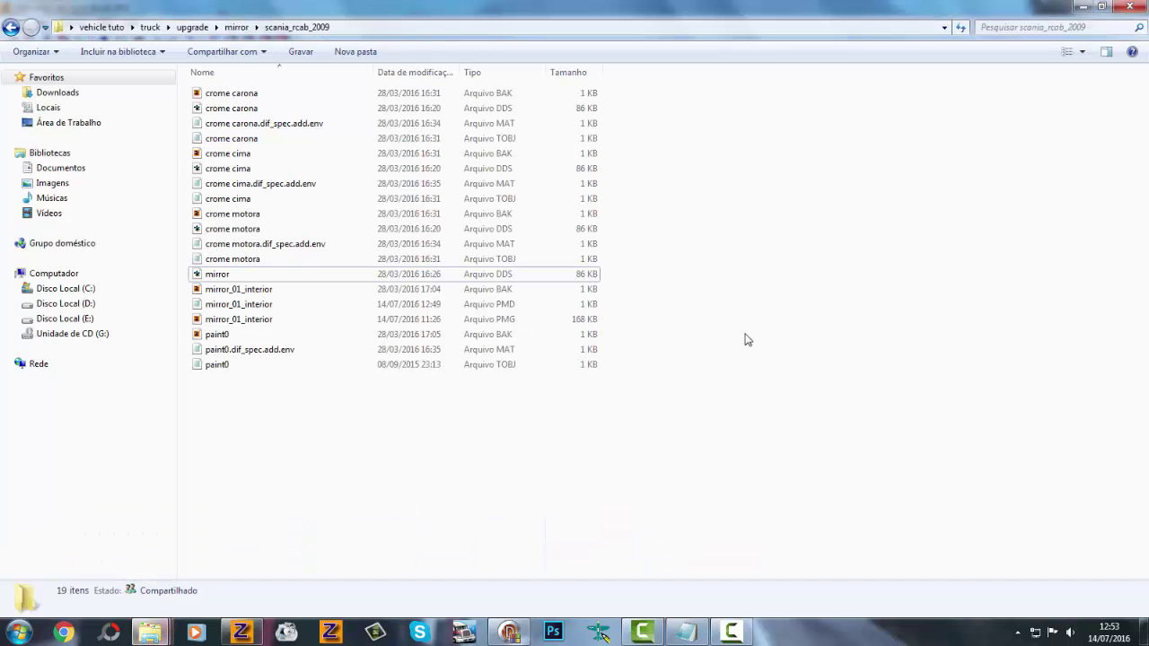
pyautogui.click(236, 109)
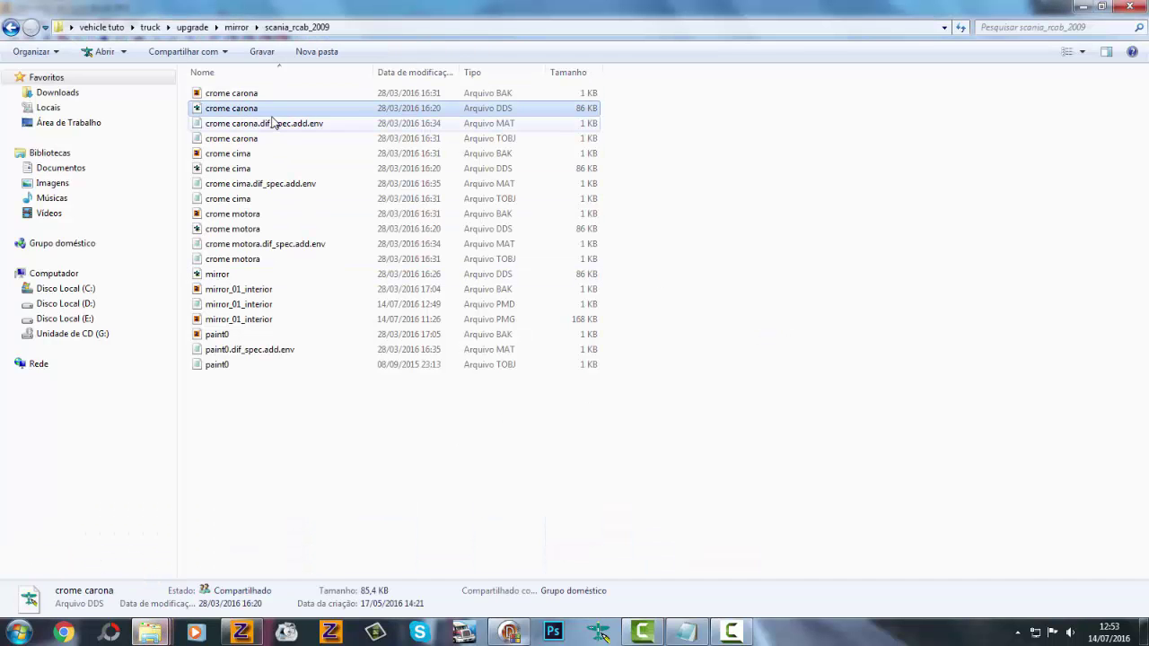
pyautogui.click(239, 634)
pyautogui.moveTo(150, 631)
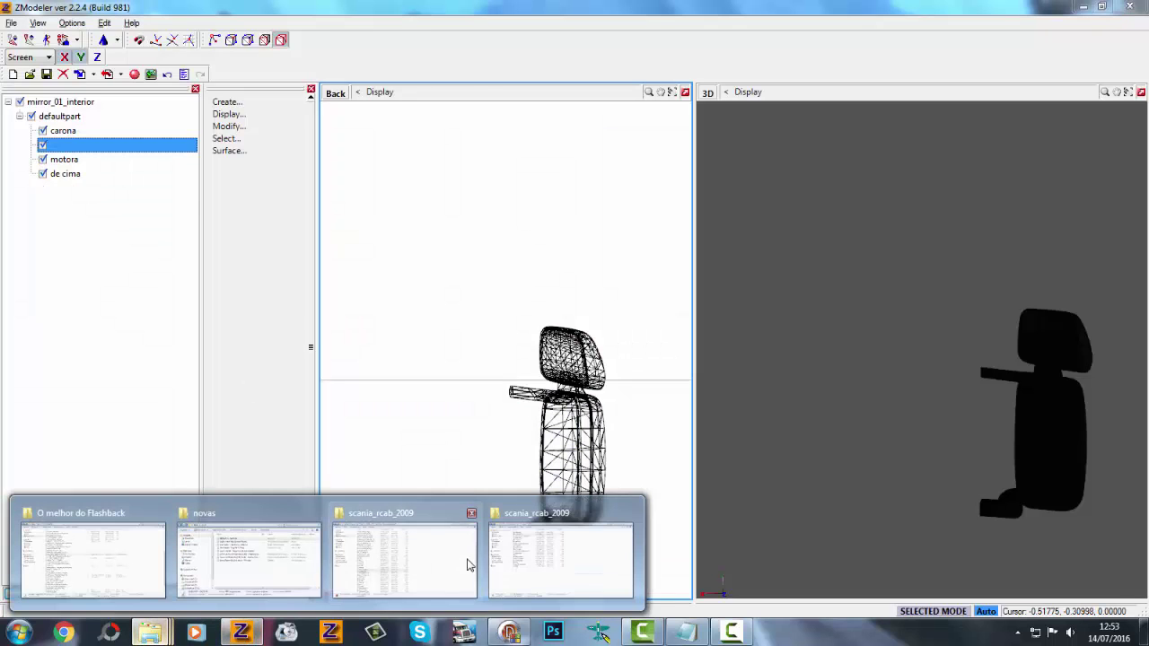
pyautogui.click(518, 563)
pyautogui.click(703, 264)
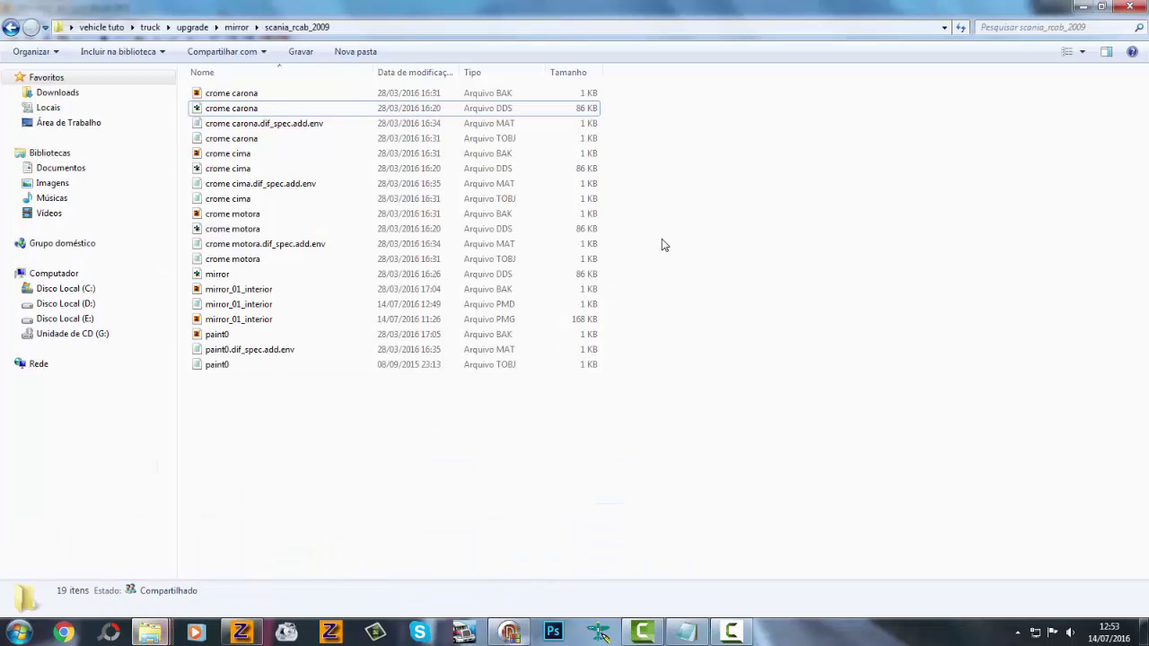
pyautogui.click(256, 109)
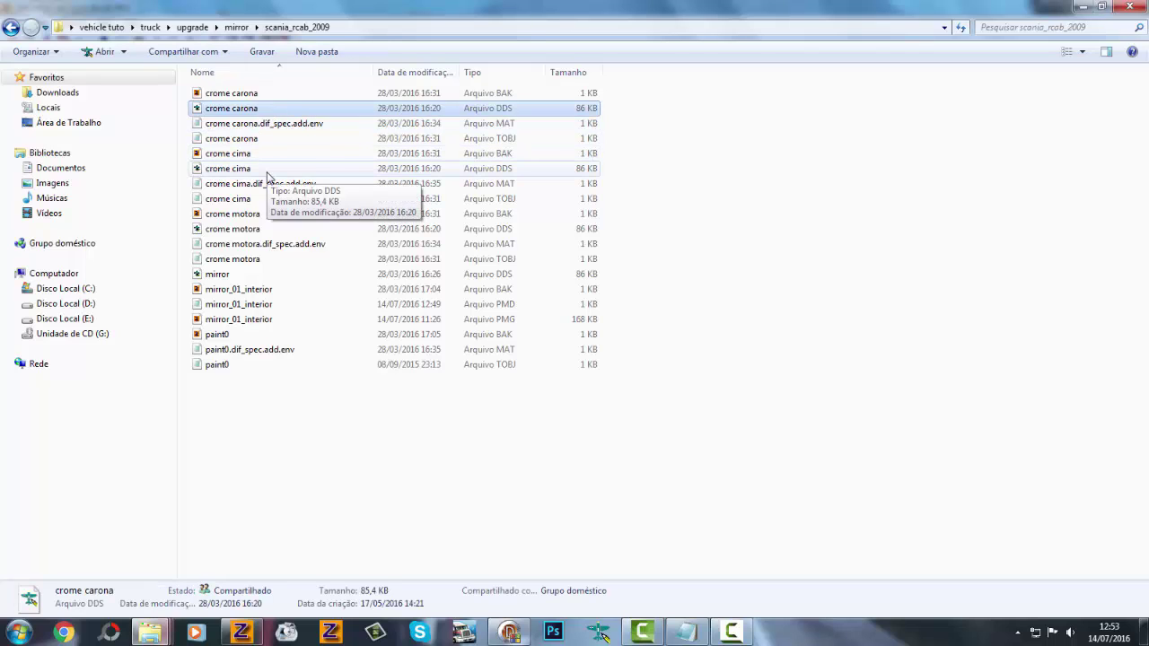
pyautogui.click(235, 169)
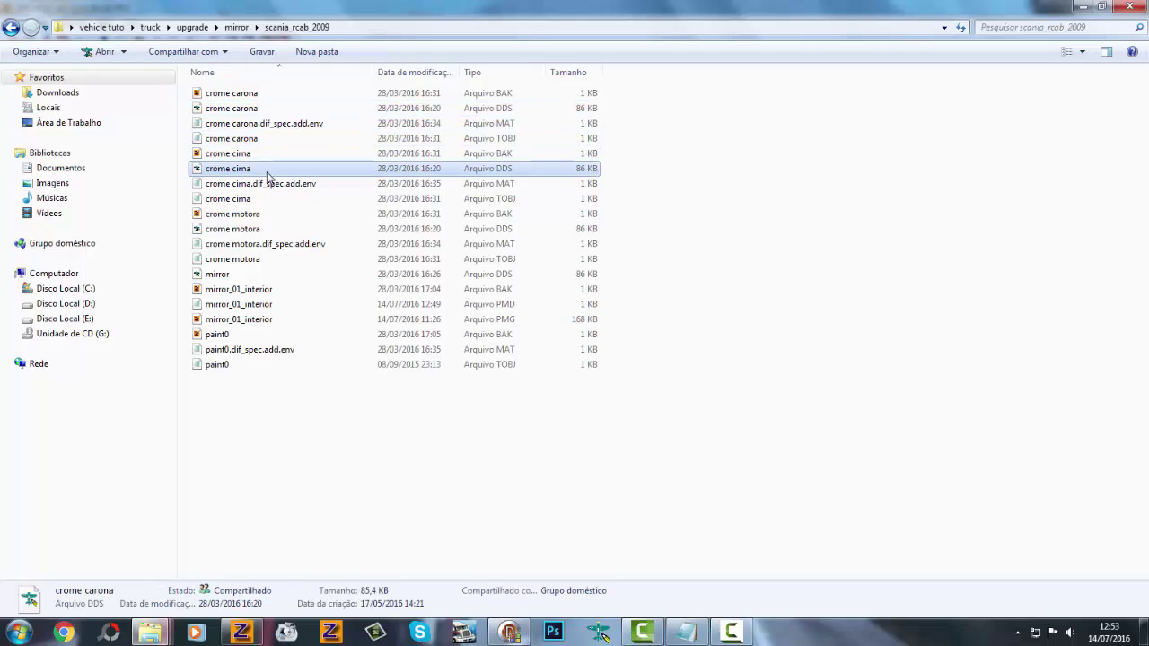
pyautogui.click(272, 229)
pyautogui.click(650, 329)
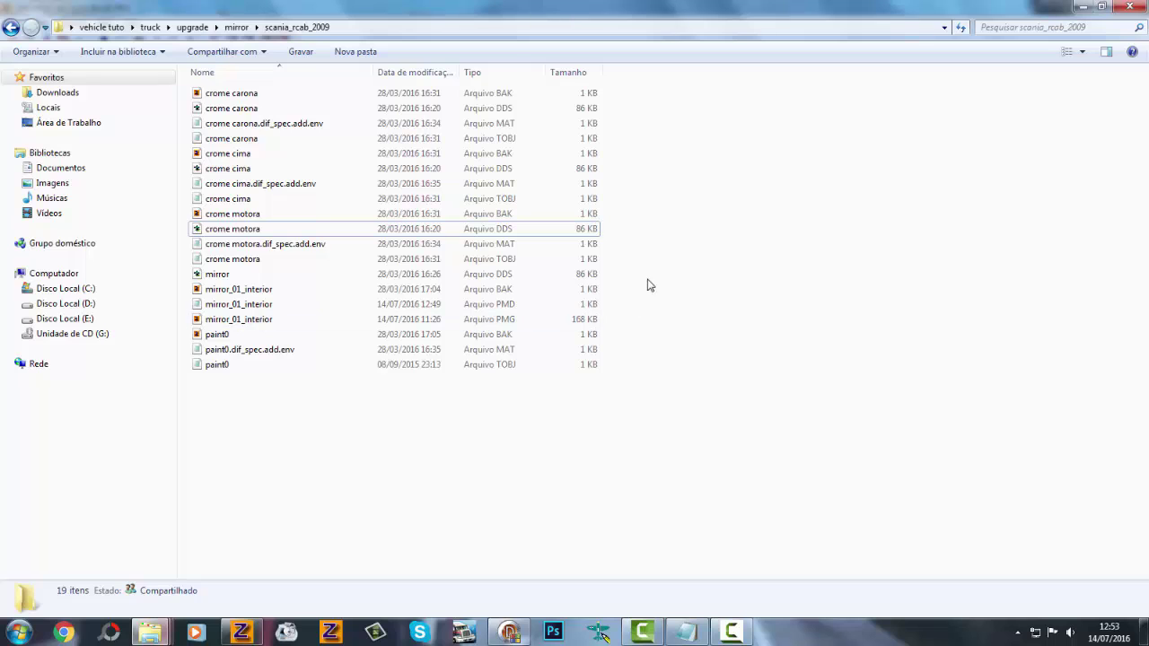
# Step: Back in ZModeler, create a new material with default settings alongside plastico and close the Materials Editor
pyautogui.click(241, 628)
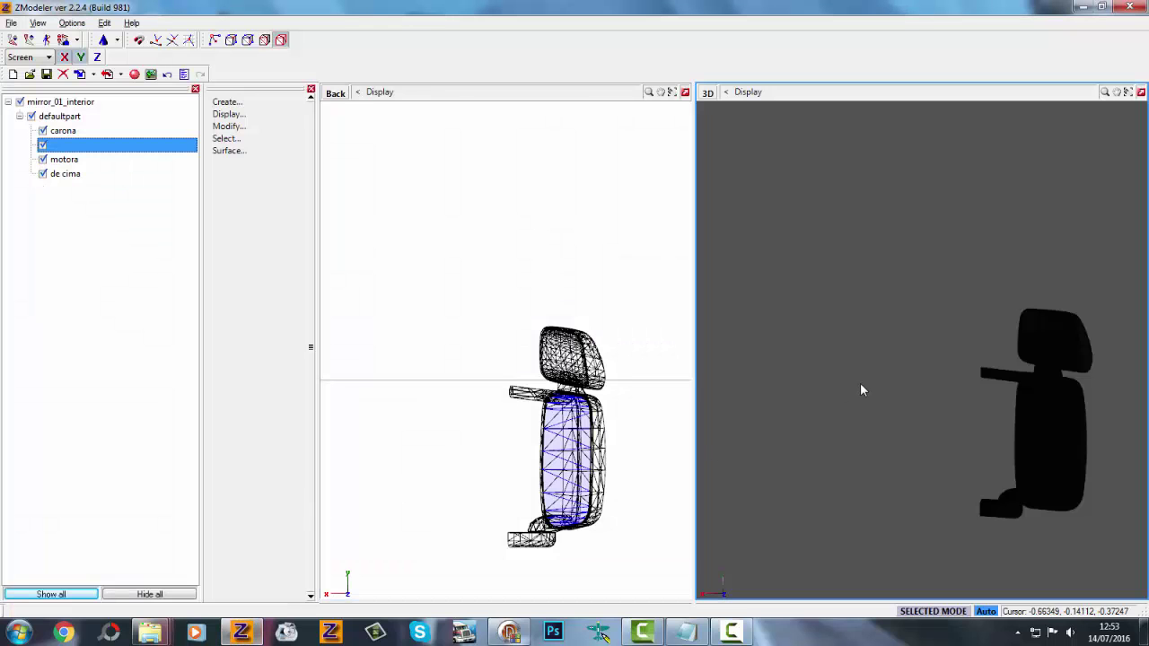
pyautogui.scroll(-4, 855, 389)
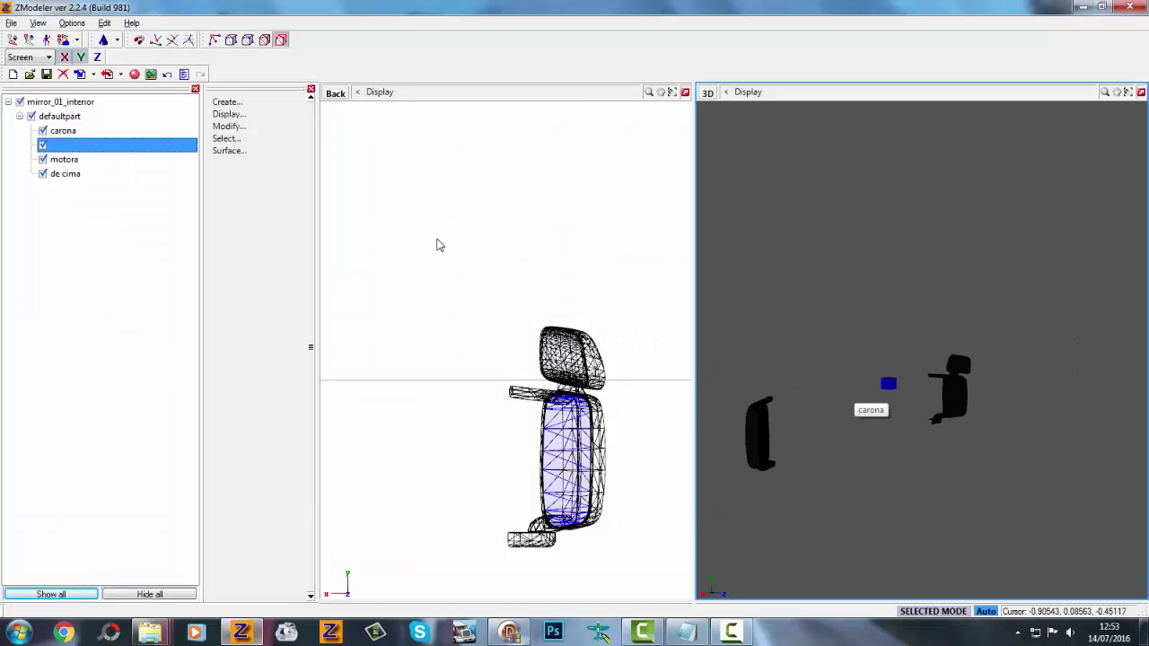
pyautogui.click(133, 74)
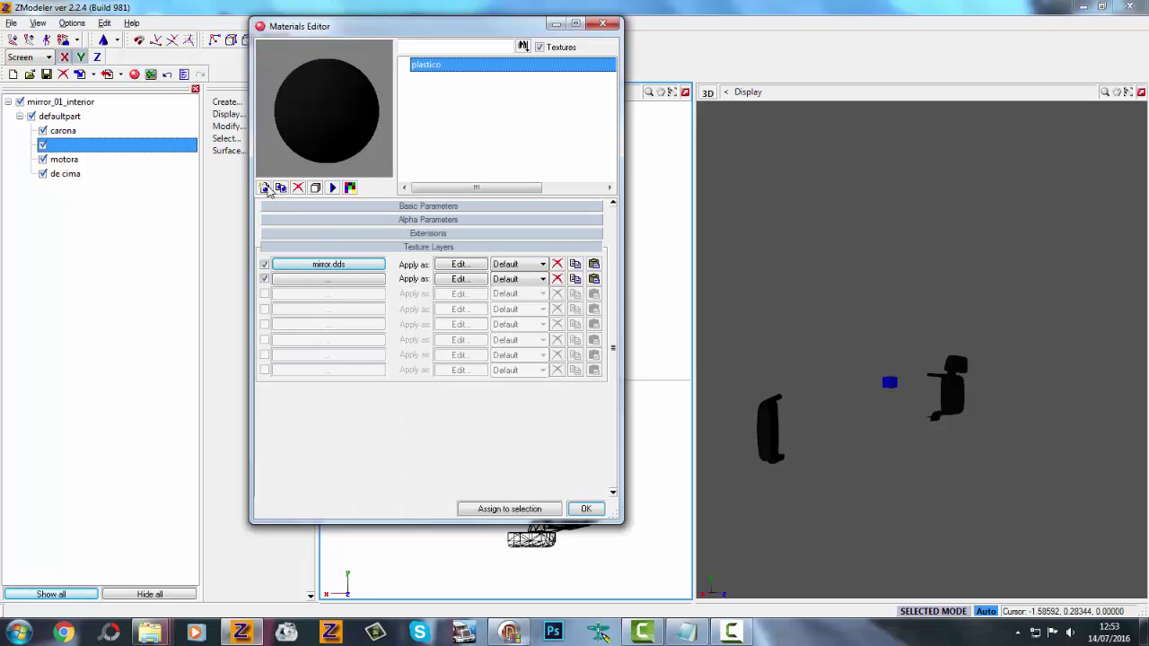
pyautogui.click(266, 187)
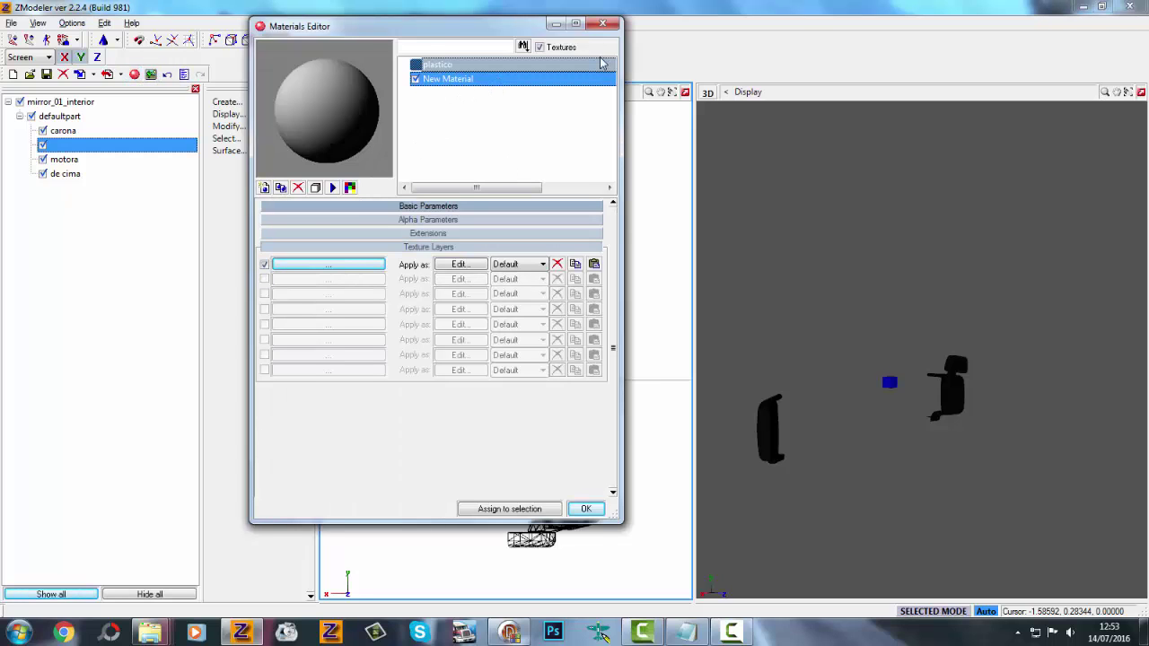
pyautogui.click(602, 24)
pyautogui.scroll(-5, 649, 344)
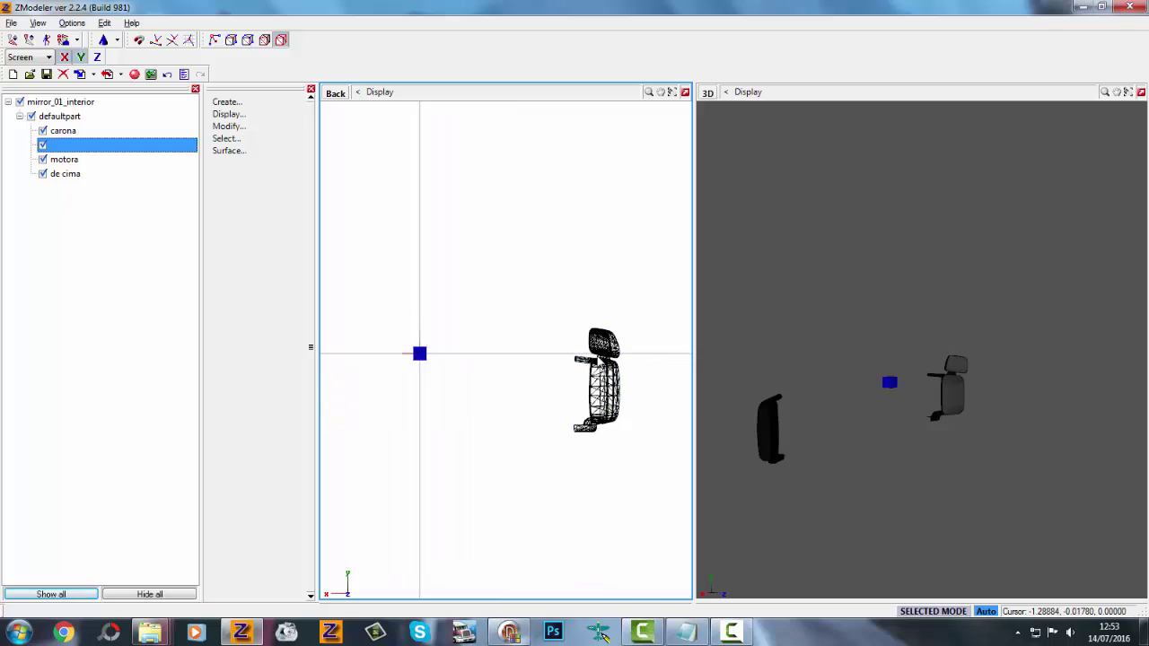
# Step: Export mirror_01_interior as an ETS/GTS PMG into vehicle tuto's scania_rcab_2009 mirror folder, replacing the existing mirror_01_interior file
pyautogui.click(20, 116)
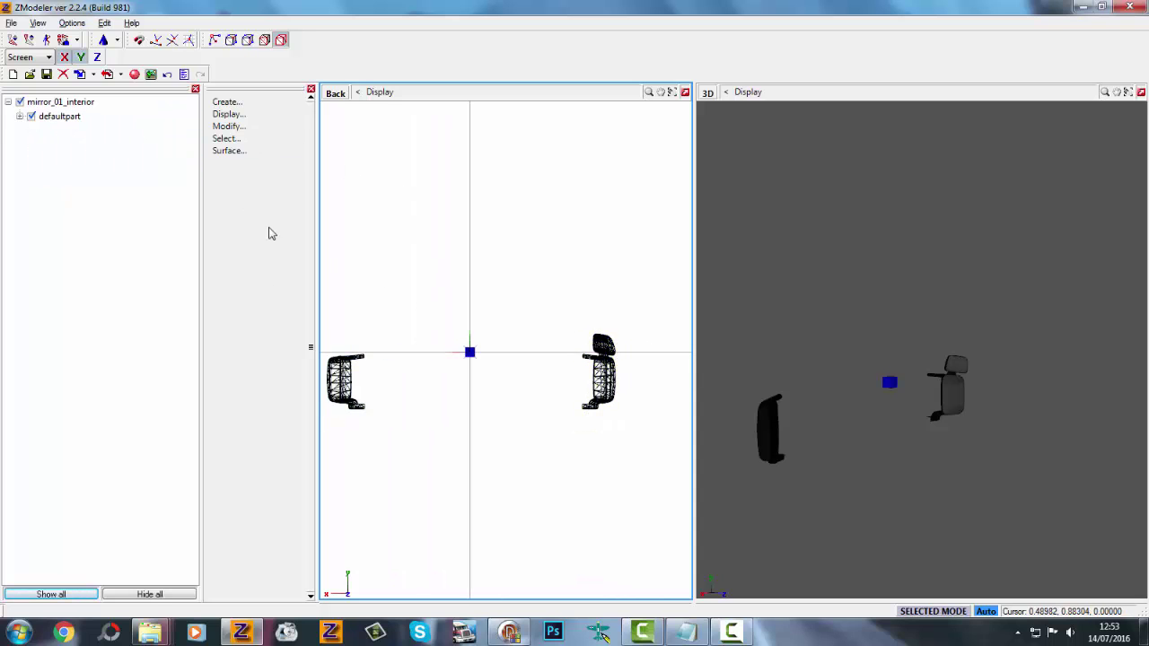
pyautogui.click(21, 102)
pyautogui.click(106, 75)
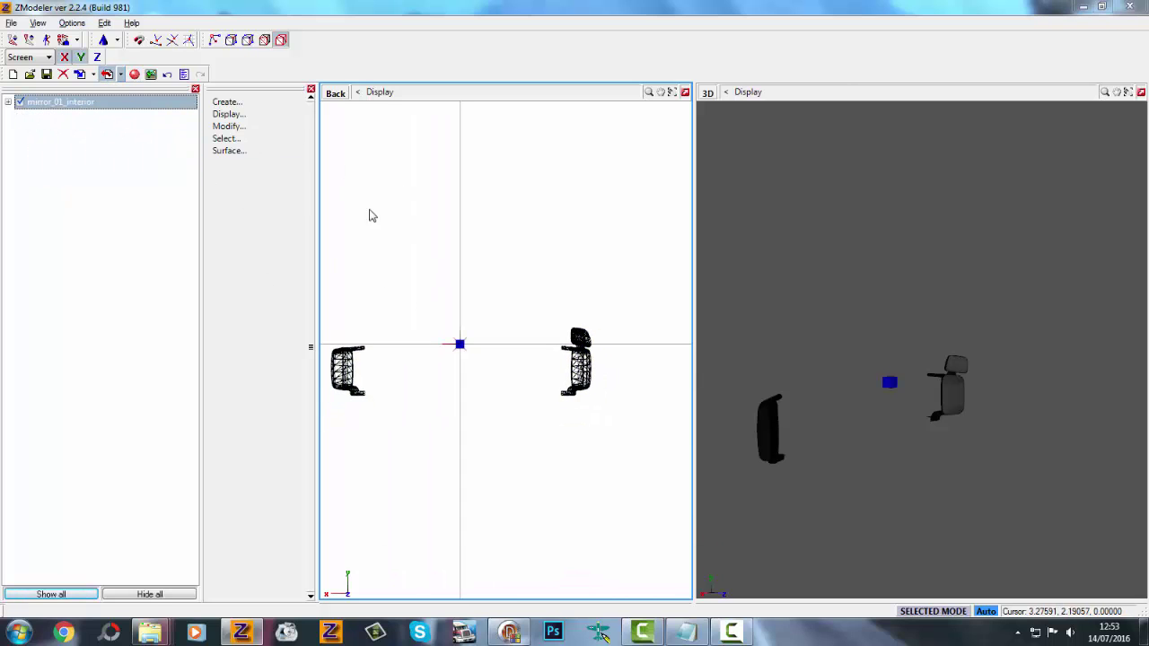
pyautogui.click(560, 187)
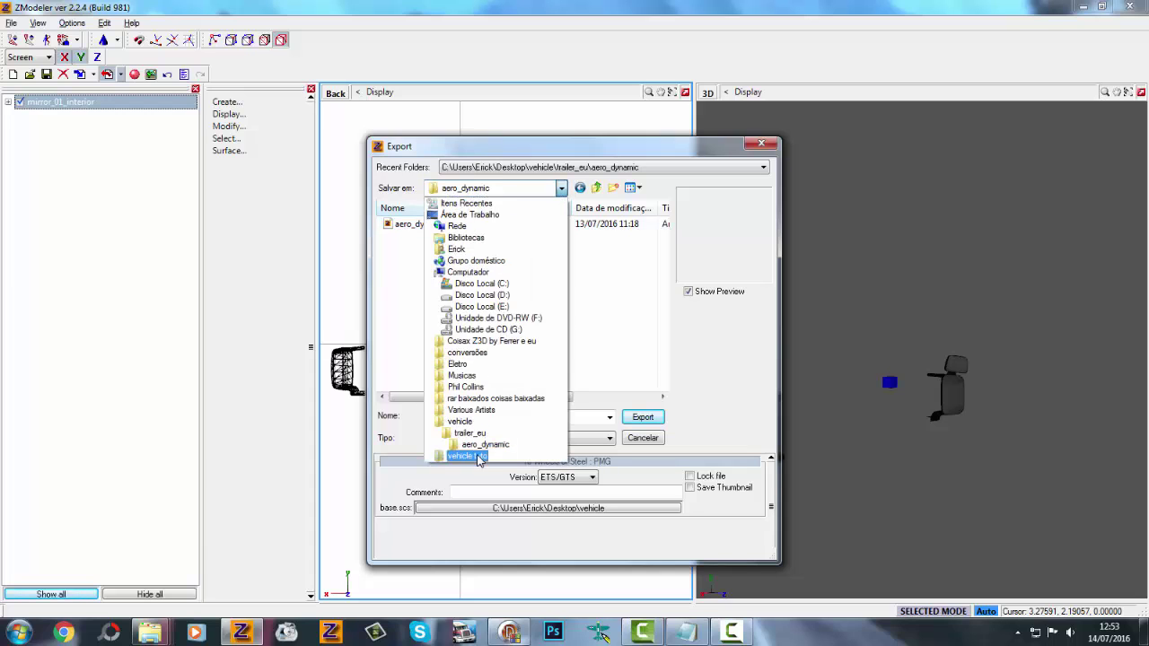
pyautogui.click(468, 455)
pyautogui.doubleClick(434, 228)
pyautogui.doubleClick(431, 229)
pyautogui.doubleClick(430, 229)
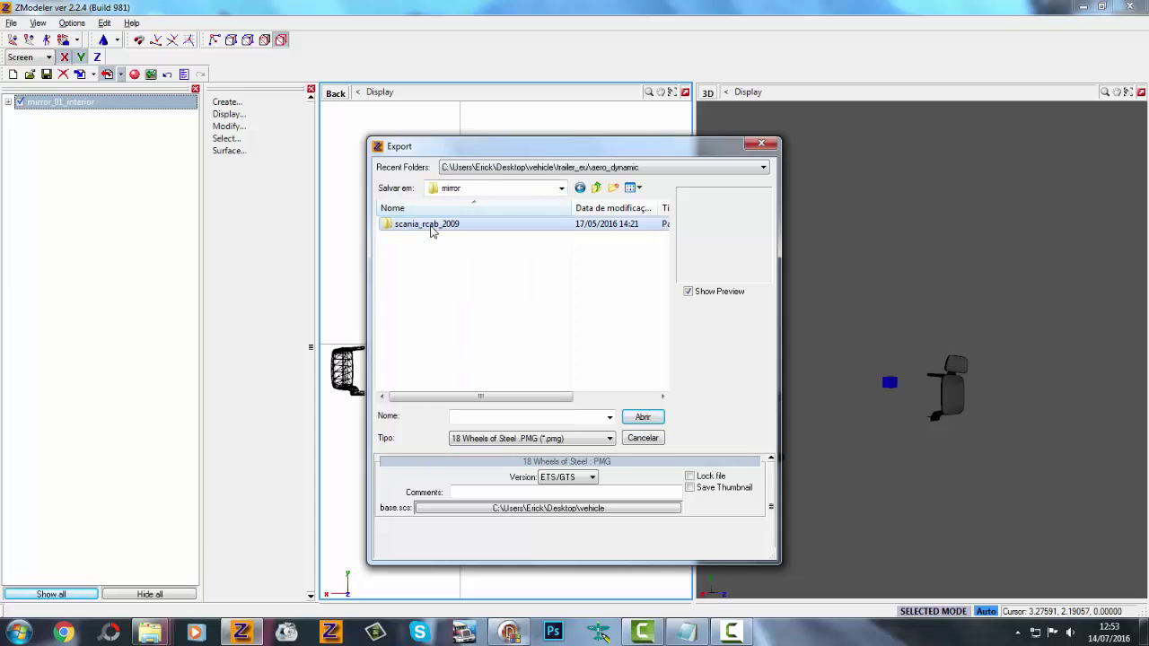
pyautogui.doubleClick(431, 229)
pyautogui.doubleClick(431, 225)
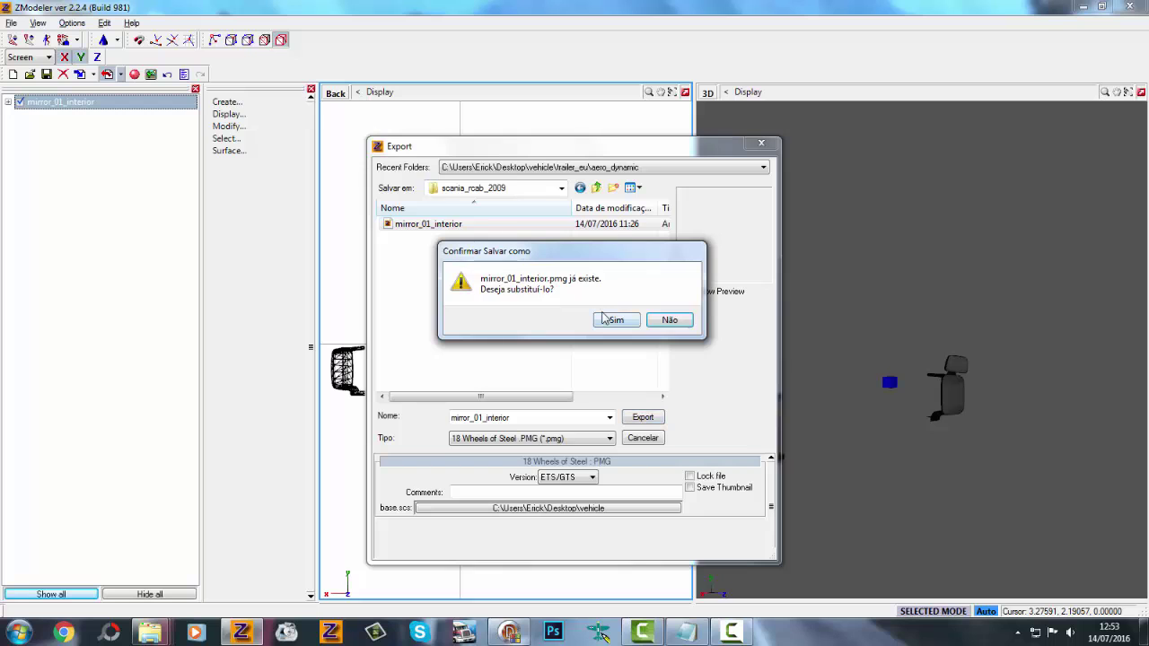
pyautogui.click(615, 320)
# Step: Close ZModeler without saving the scene and refresh the scania_rcab_2009 folder
pyautogui.click(1129, 6)
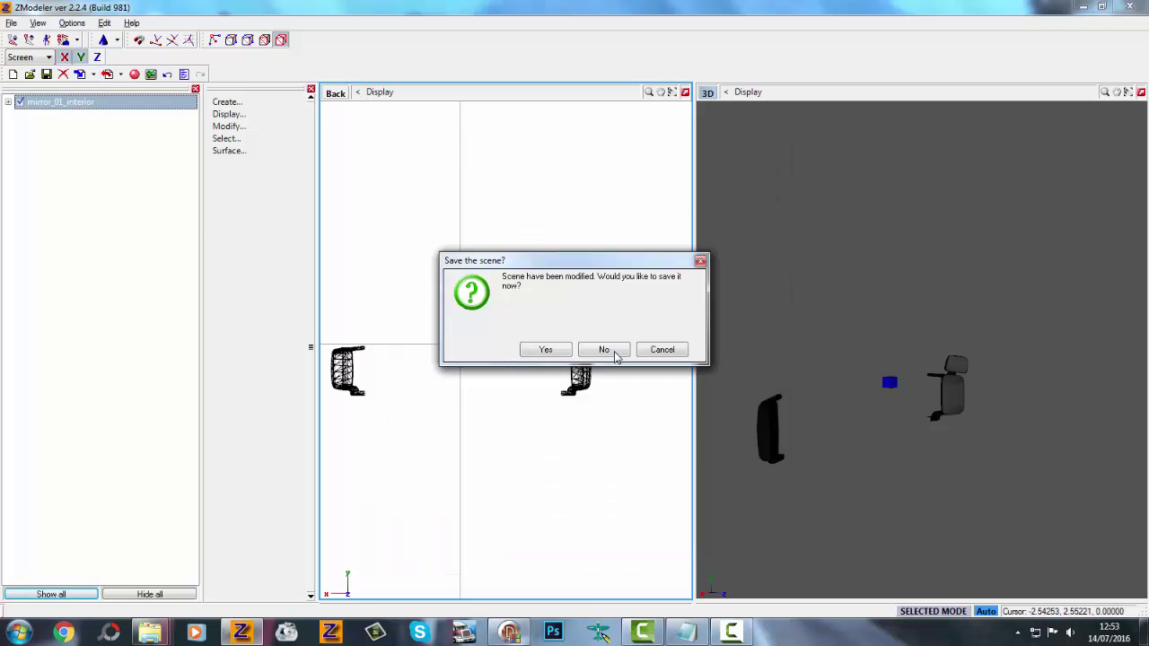
pyautogui.click(604, 349)
pyautogui.rightClick(651, 276)
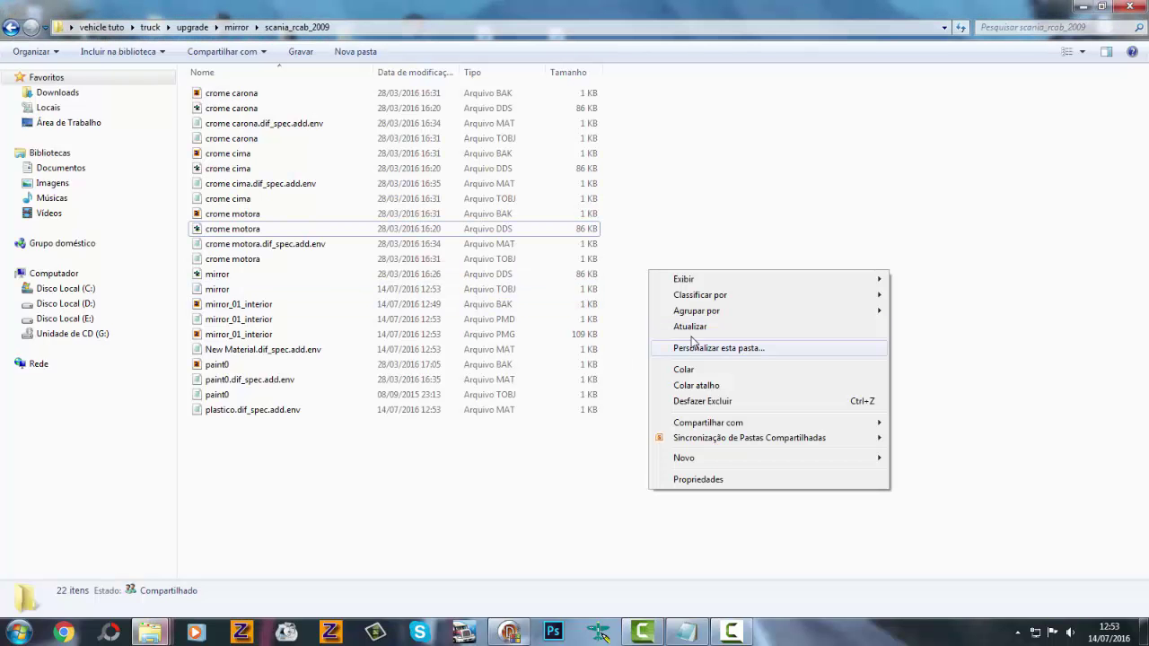
pyautogui.click(691, 326)
pyautogui.click(508, 632)
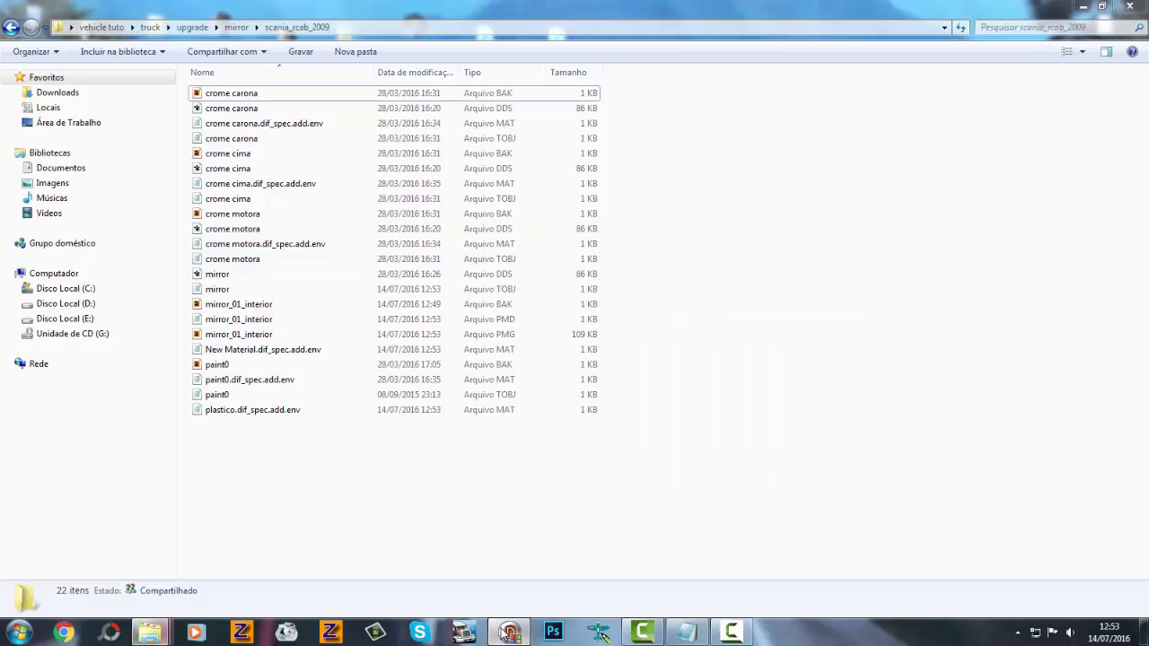
pyautogui.moveTo(215, 160); pyautogui.dragTo(233, 158)
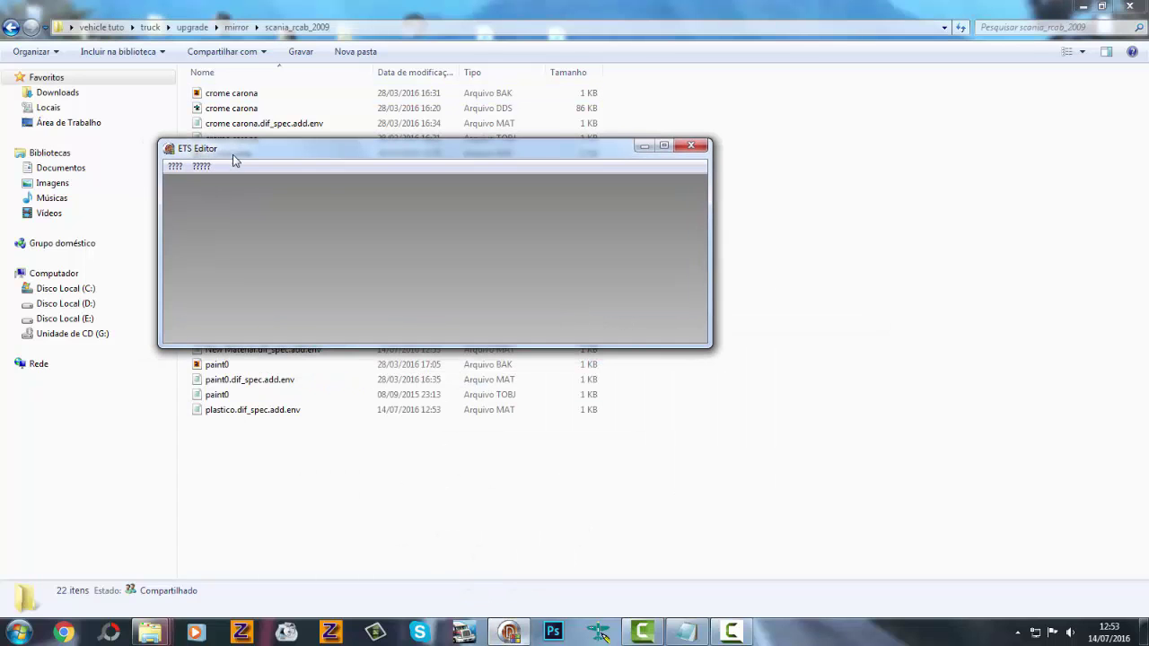
pyautogui.click(174, 166)
pyautogui.click(282, 370)
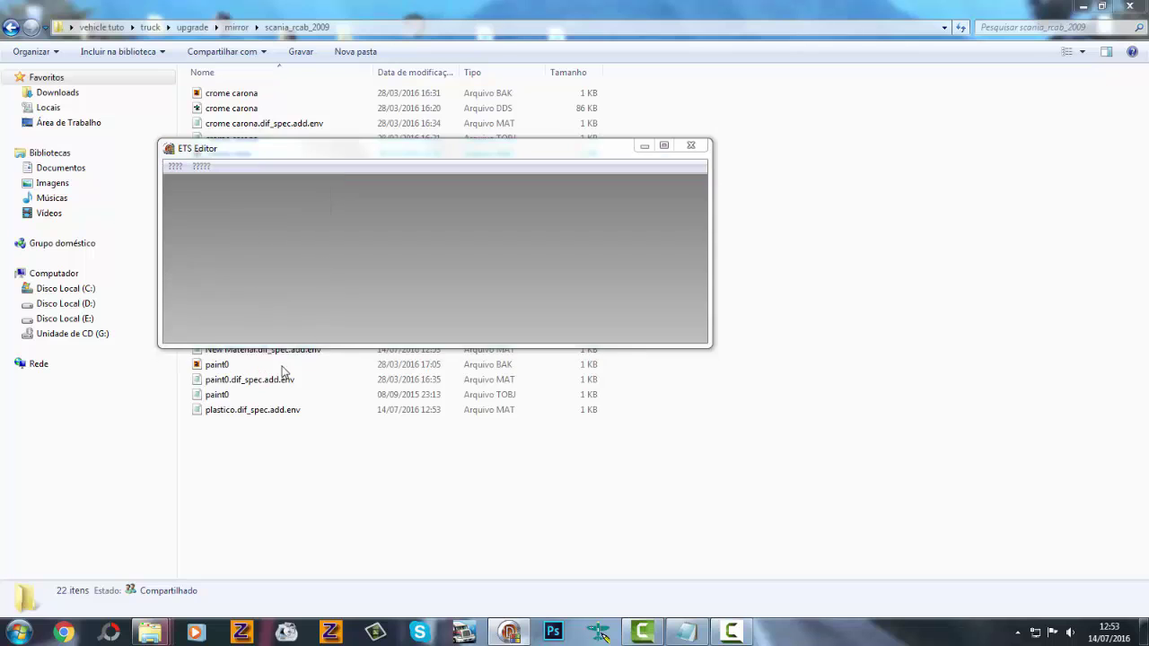
pyautogui.moveTo(424, 197); pyautogui.dragTo(508, 201)
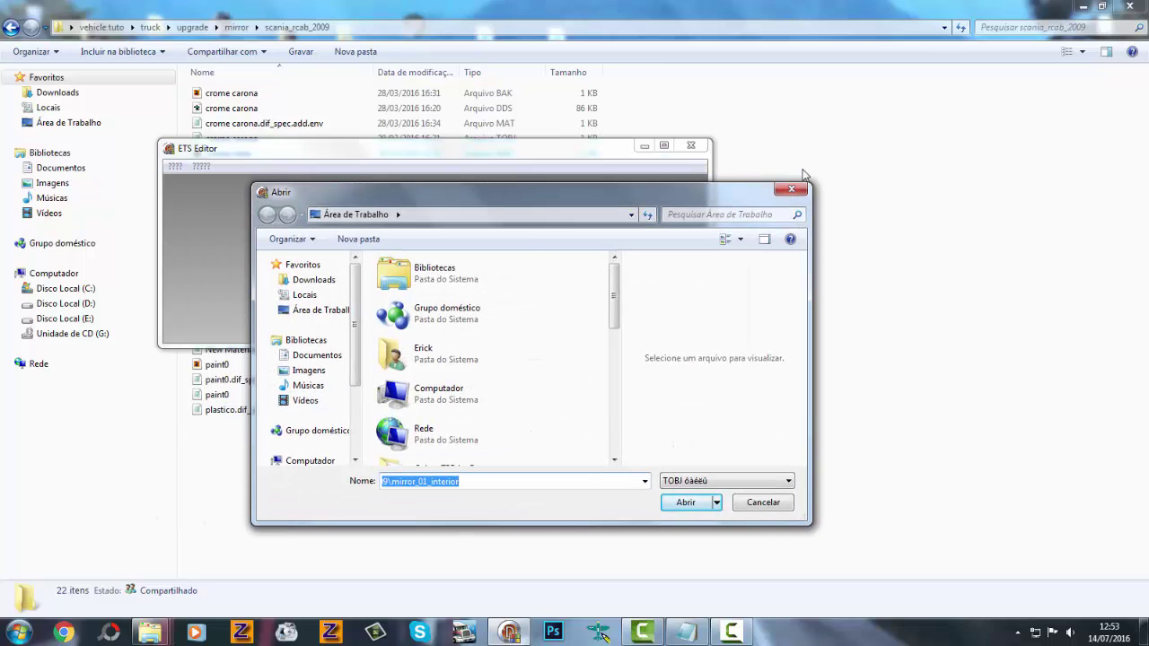
pyautogui.click(788, 184)
pyautogui.moveTo(357, 154); pyautogui.dragTo(528, 159)
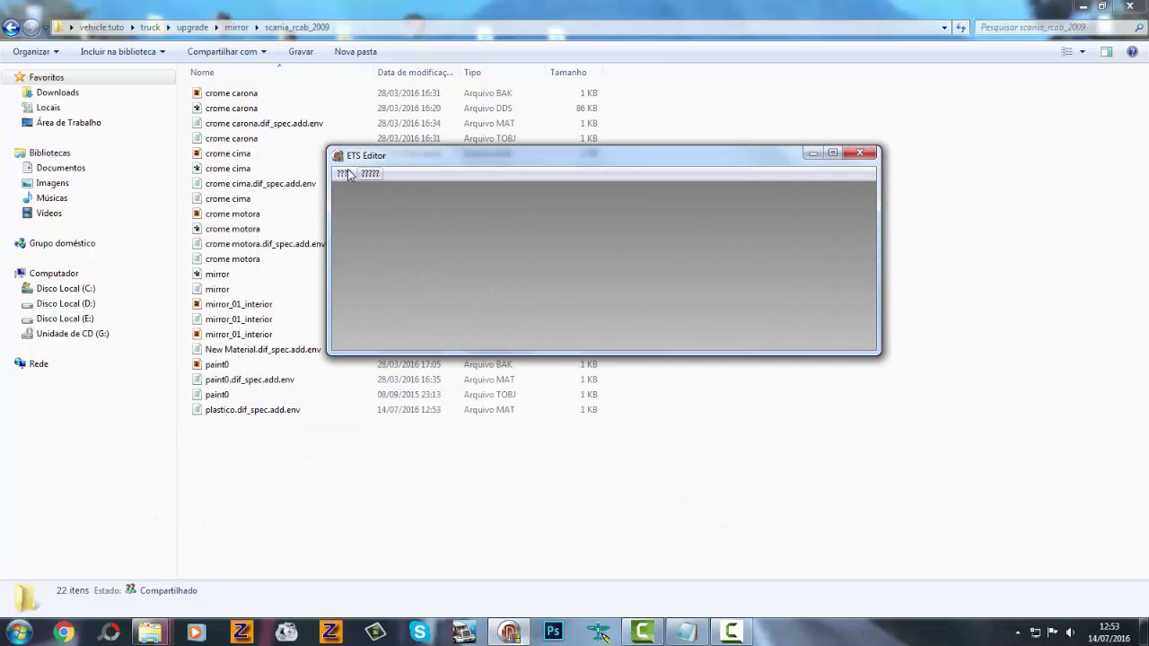
pyautogui.click(370, 173)
pyautogui.click(389, 258)
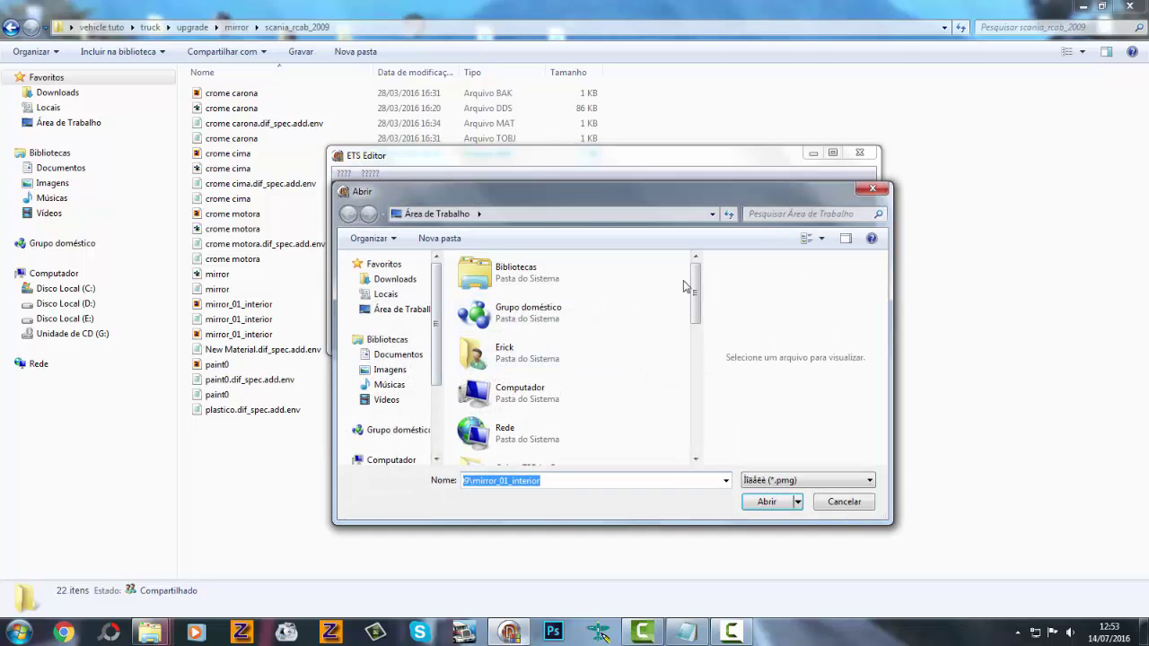
pyautogui.click(872, 191)
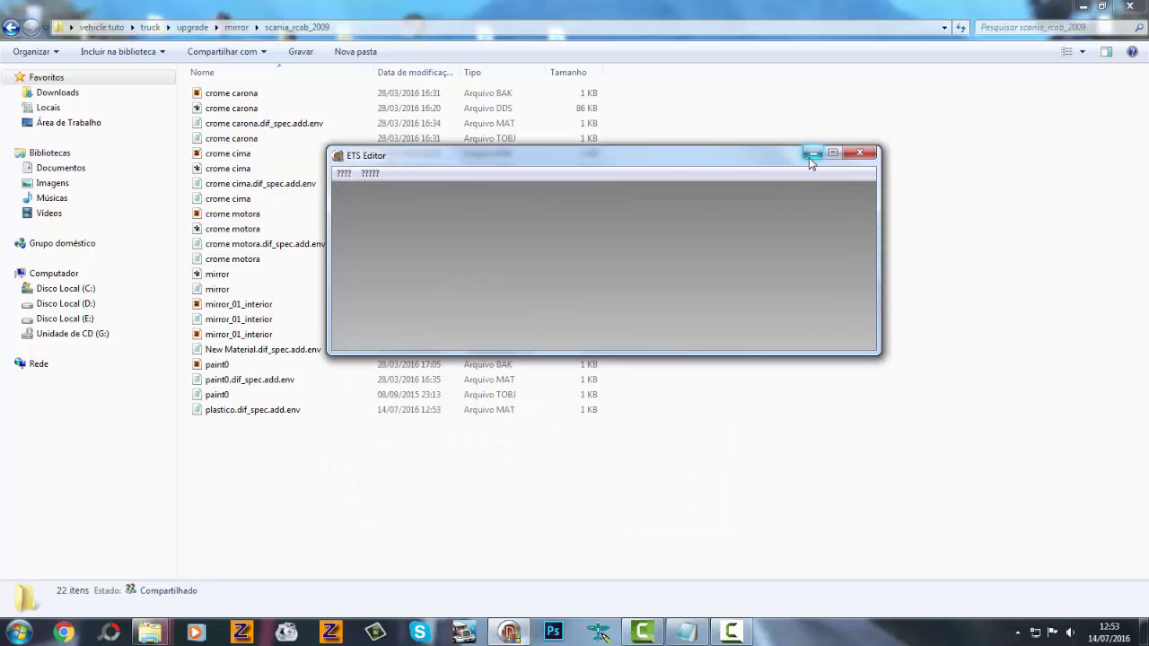
pyautogui.click(811, 156)
# Step: Refresh the scania_rcab_2009 folder again and select the mirror DDS texture to review the mod's files
pyautogui.rightClick(653, 249)
pyautogui.click(706, 305)
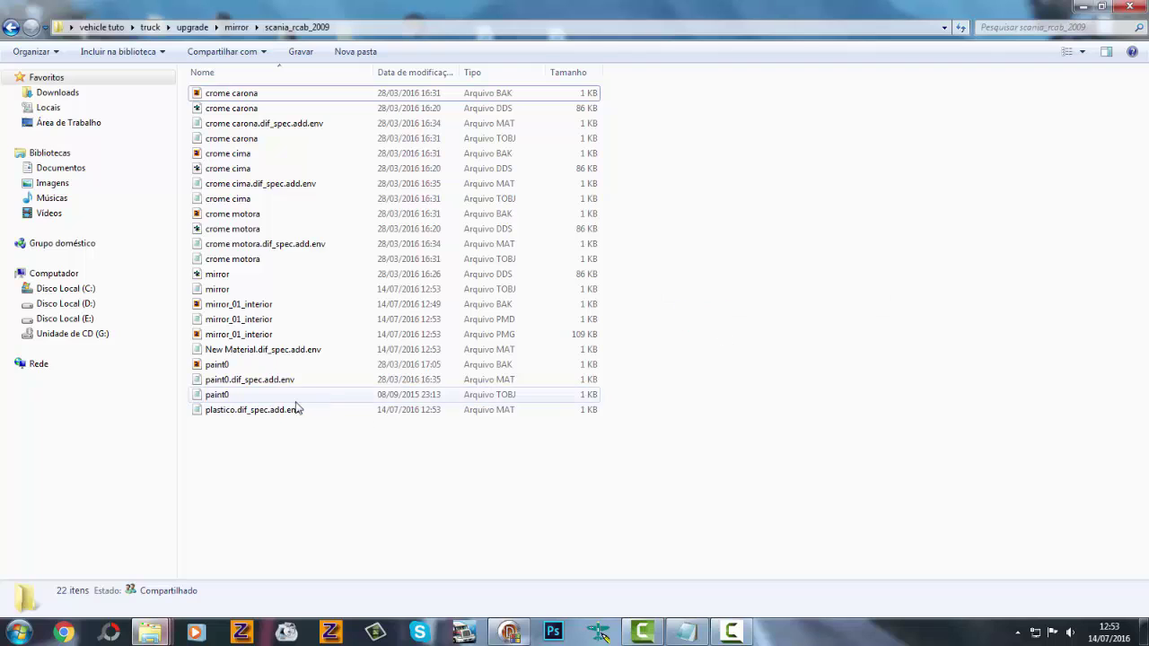
pyautogui.click(236, 278)
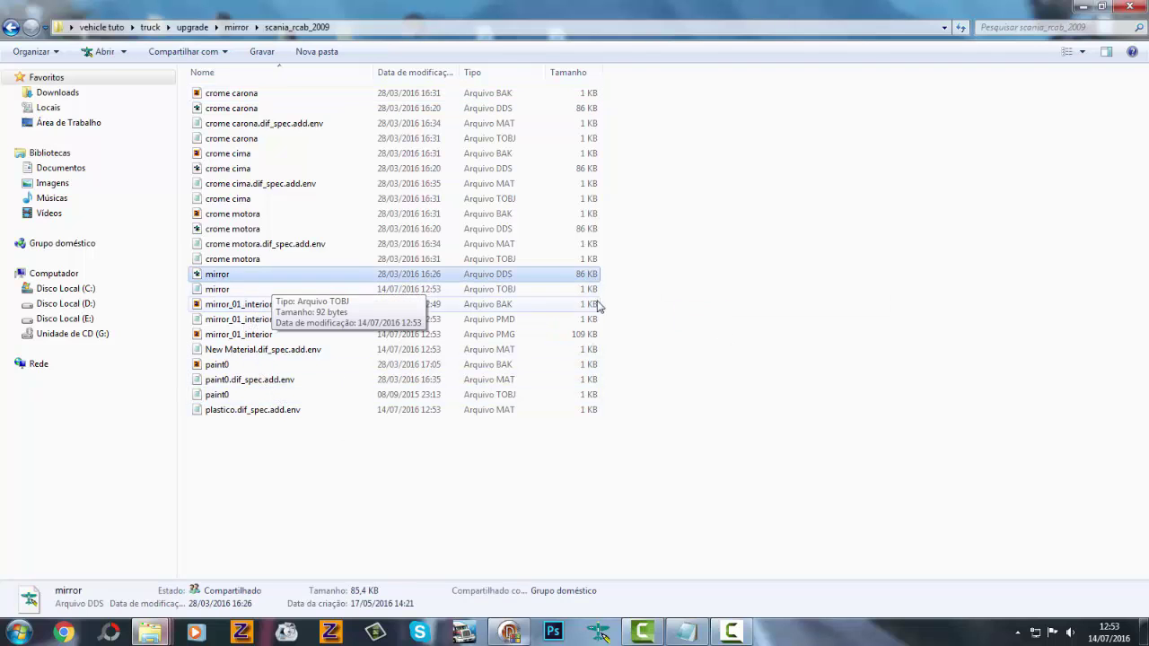
# Step: Open the paint0.dif_spec.add.env MAT file as text, examine its material definition against the cleared desktop, and close it
pyautogui.moveTo(623, 287); pyautogui.dragTo(688, 313)
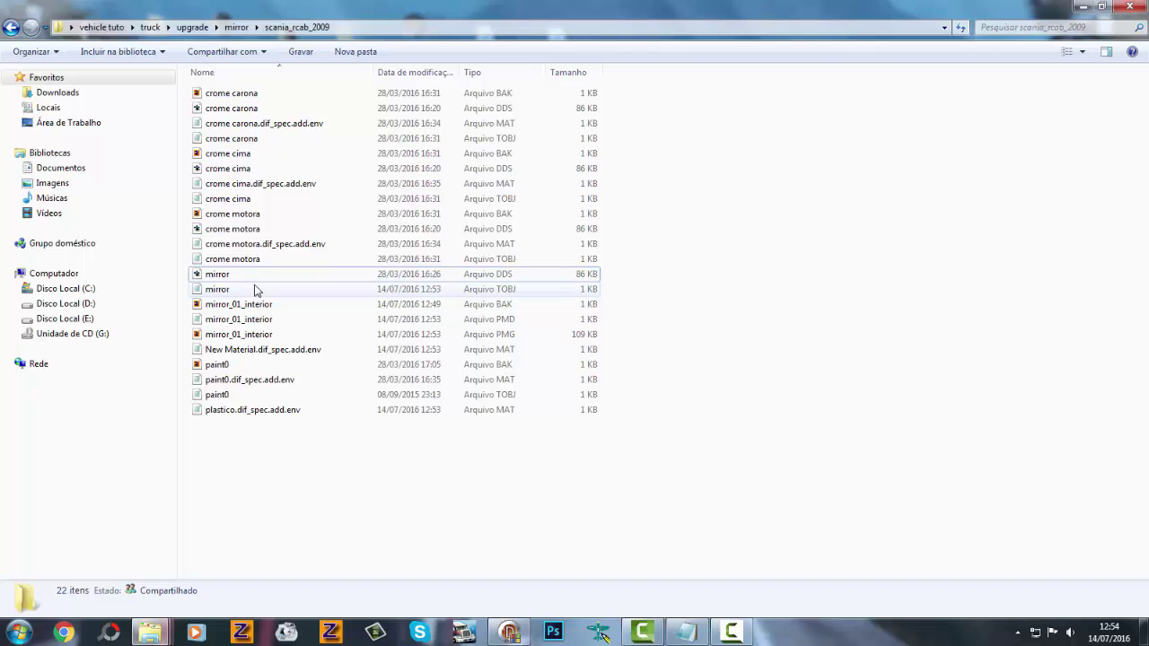
pyautogui.doubleClick(247, 380)
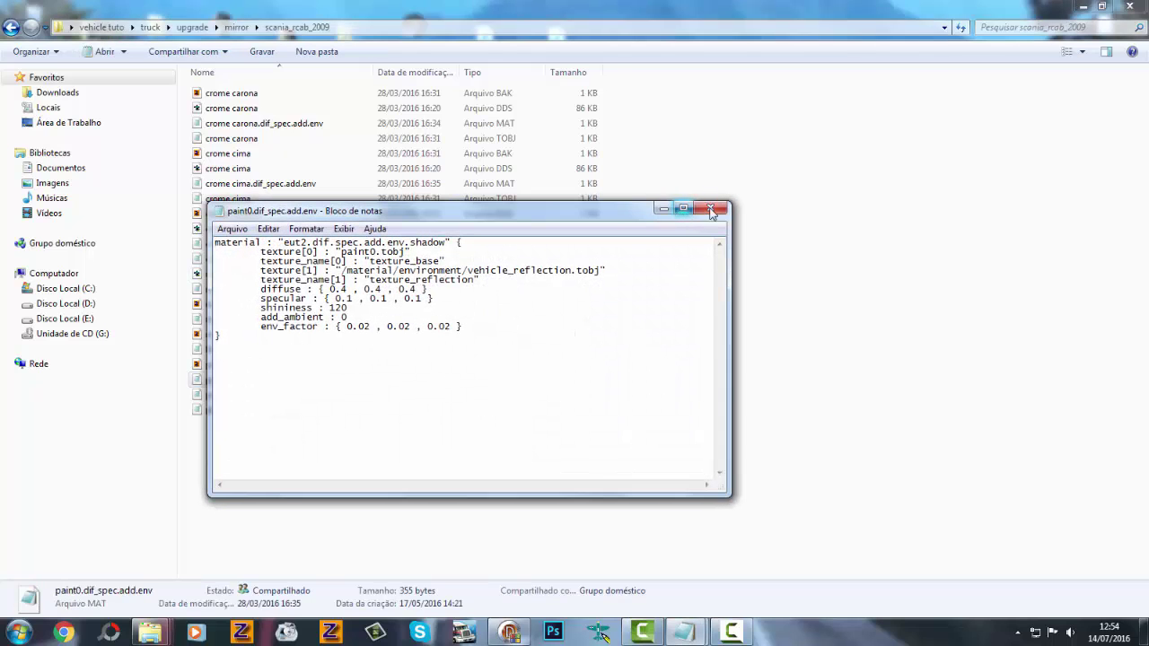
pyautogui.moveTo(547, 219); pyautogui.dragTo(583, 229)
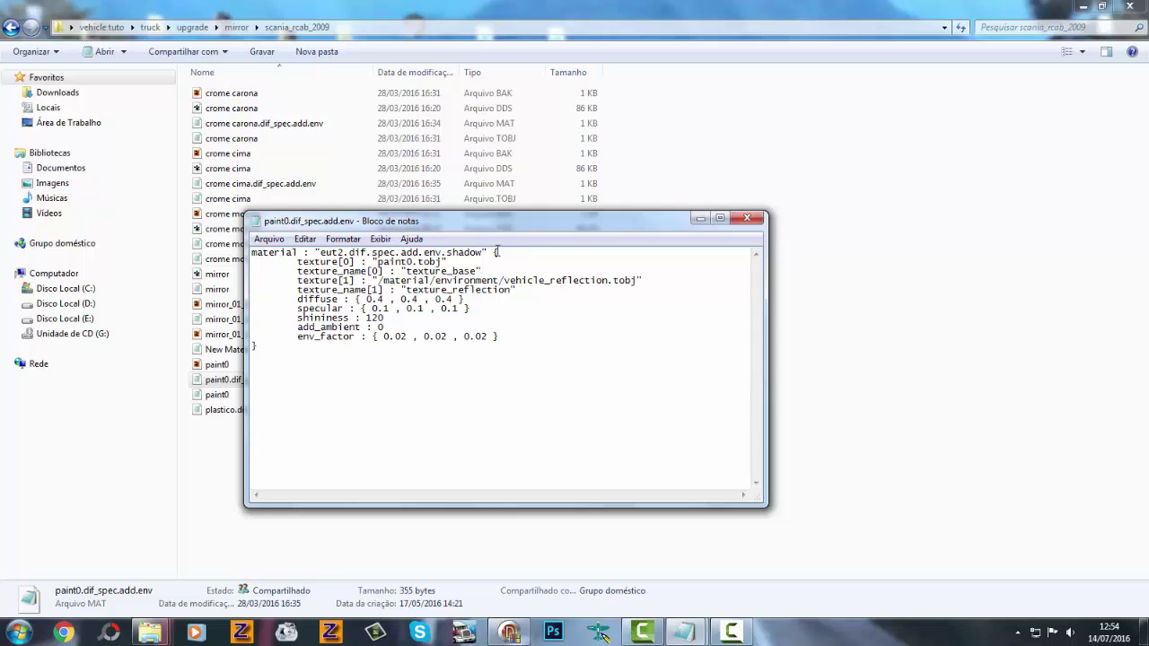
pyautogui.click(1075, 18)
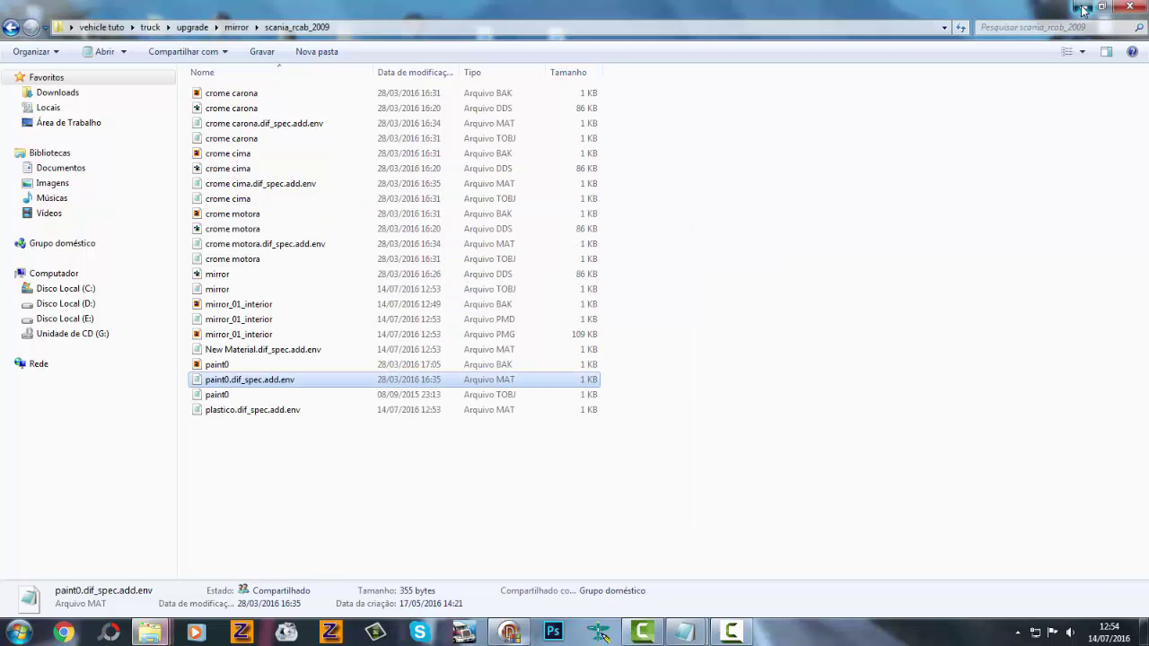
pyautogui.click(1075, 9)
pyautogui.click(510, 251)
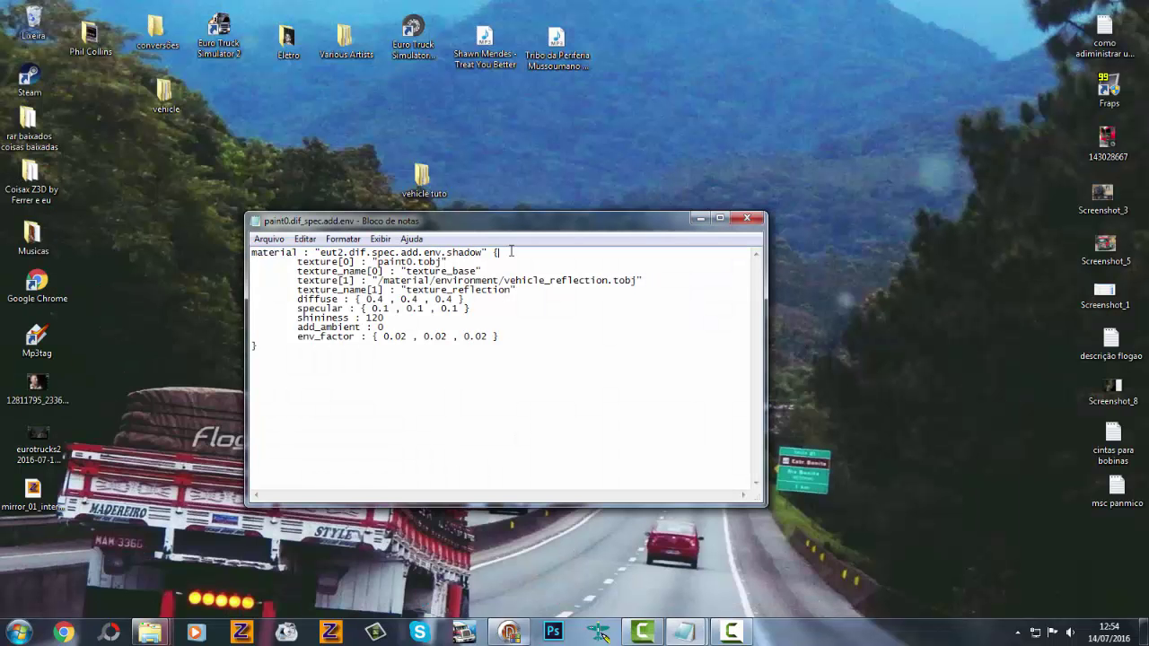
pyautogui.moveTo(462, 222); pyautogui.dragTo(483, 223)
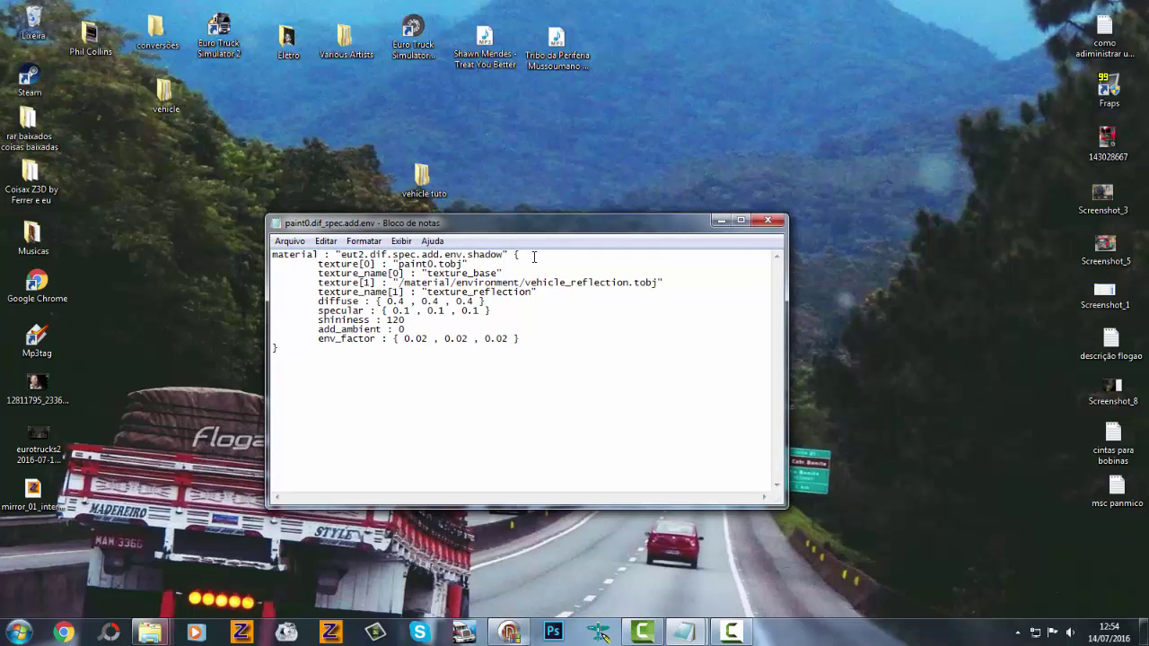
pyautogui.click(446, 285)
pyautogui.moveTo(504, 255); pyautogui.dragTo(529, 259)
pyautogui.click(530, 256)
pyautogui.click(764, 223)
pyautogui.rightClick(337, 238)
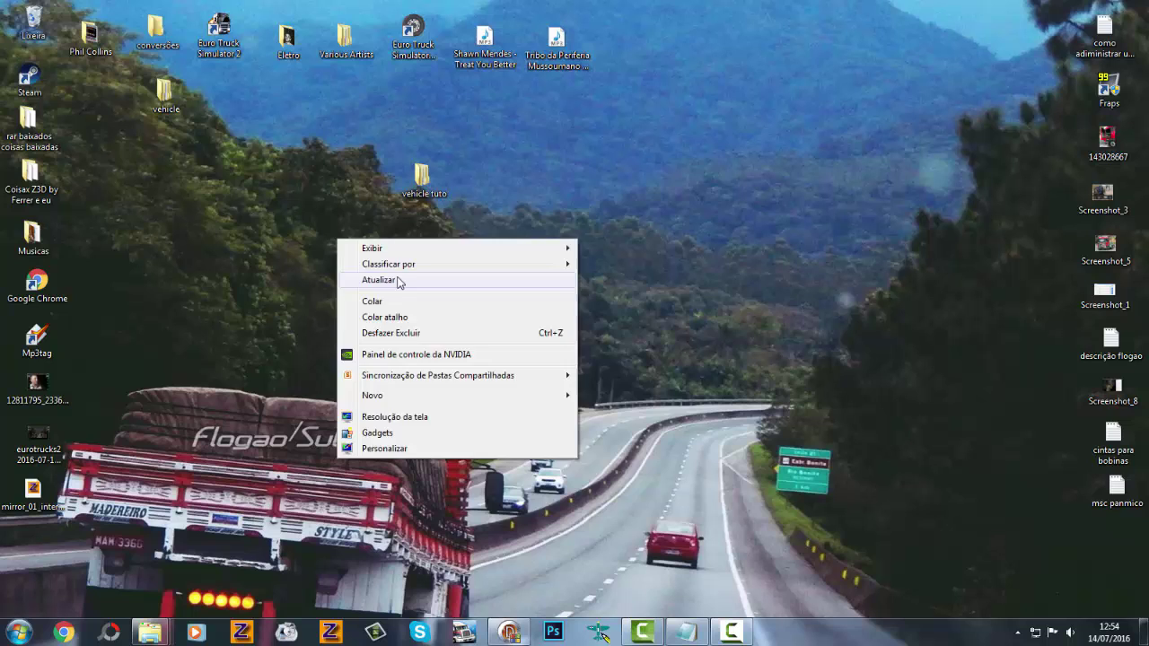
pyautogui.click(398, 279)
pyautogui.rightClick(398, 277)
pyautogui.click(444, 315)
# Step: Switch to the scania_rcab_2009 mirror folder of BASE ETS2 1.3.1 and refresh its file list
pyautogui.moveTo(154, 635)
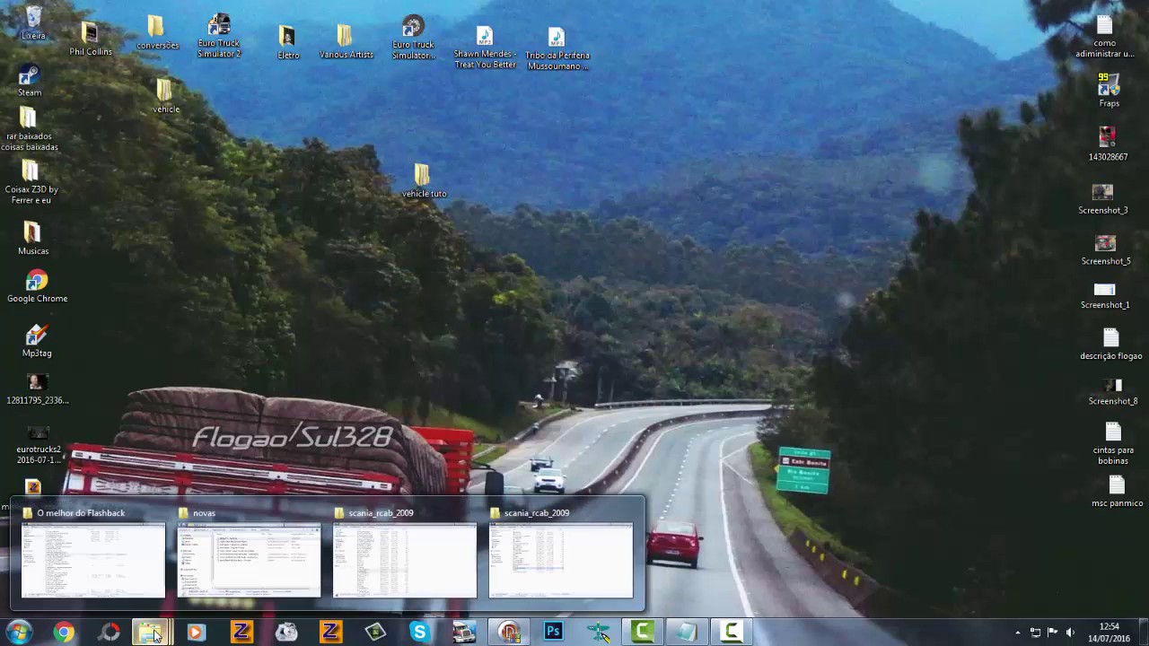
pyautogui.click(548, 557)
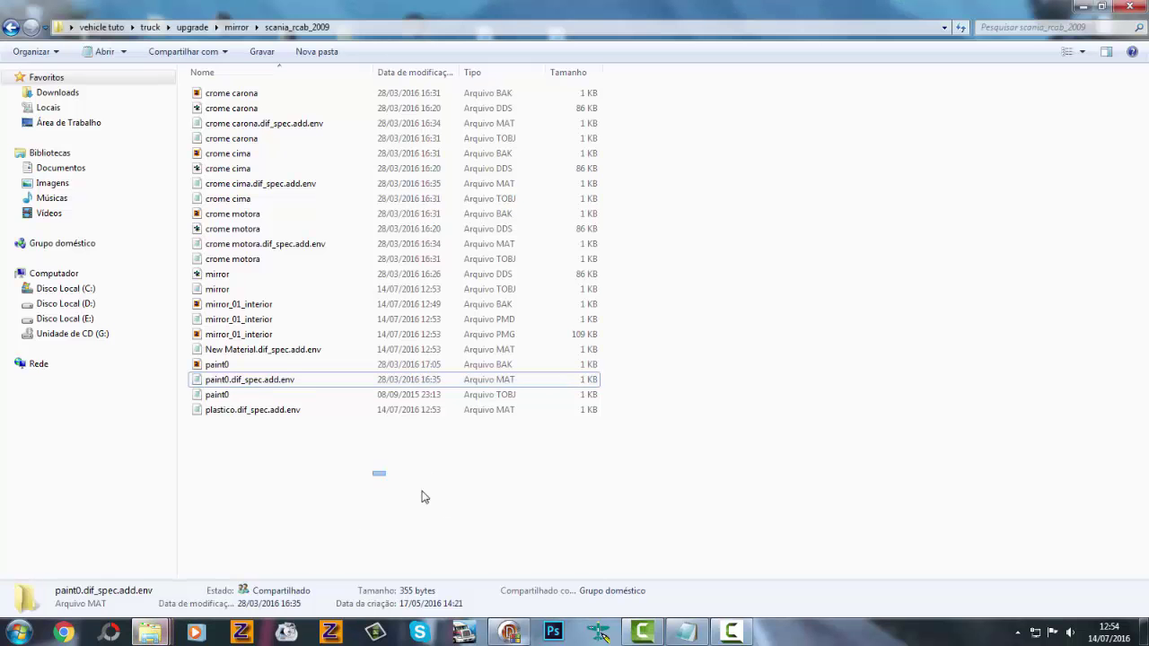
pyautogui.moveTo(154, 636)
pyautogui.click(372, 569)
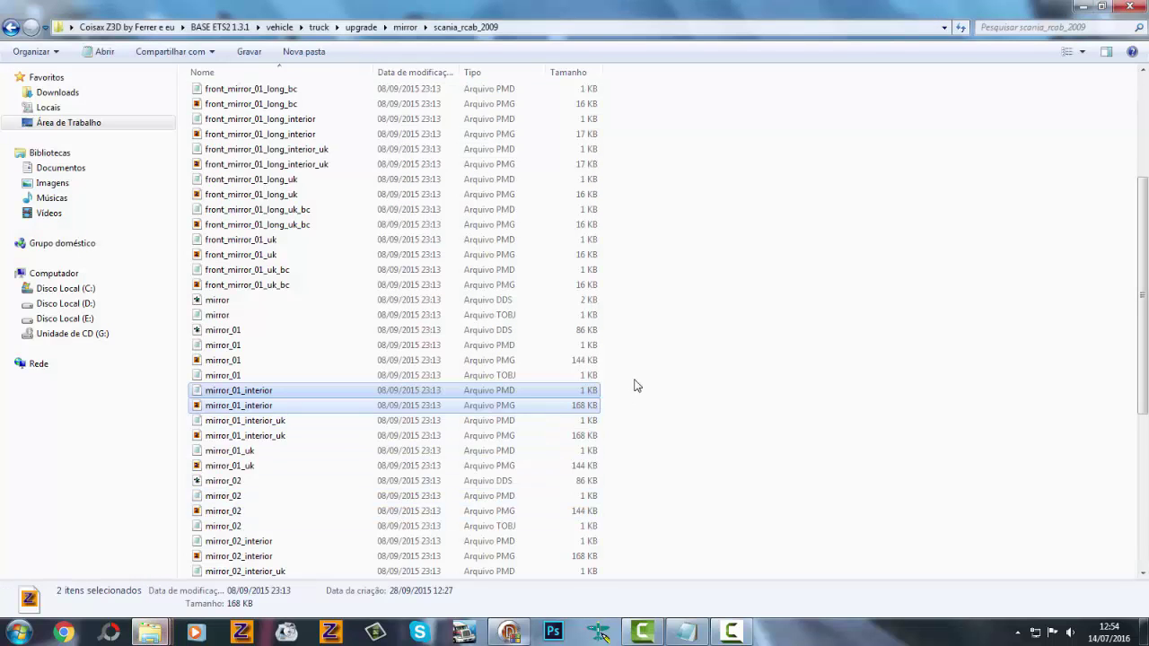
pyautogui.rightClick(656, 327)
pyautogui.click(697, 384)
# Step: Open the base mirror_01_interior PMD file as text, read its first automat material path, and return to the folder
pyautogui.scroll(-7, 428, 345)
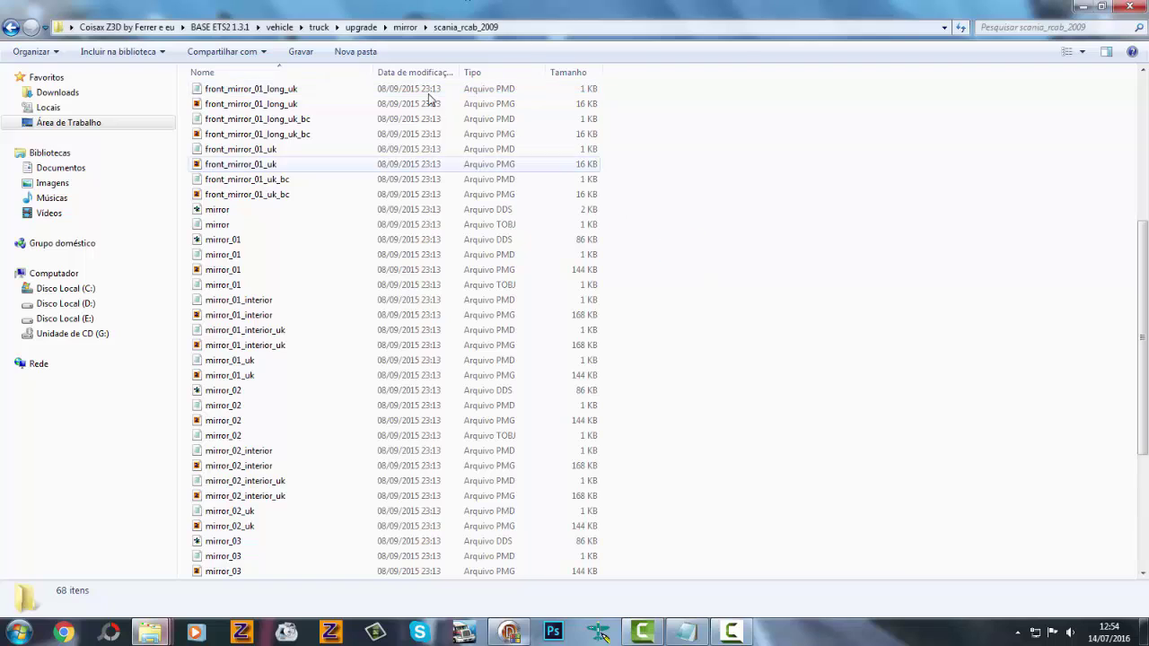
pyautogui.scroll(1, 253, 374)
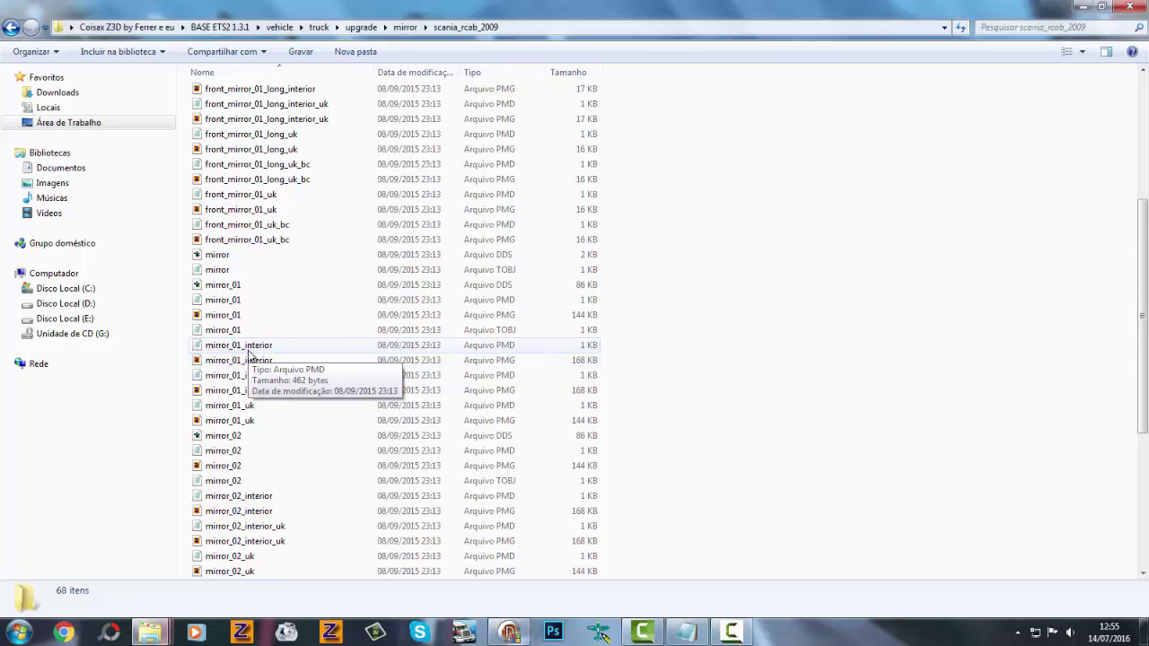
pyautogui.doubleClick(249, 350)
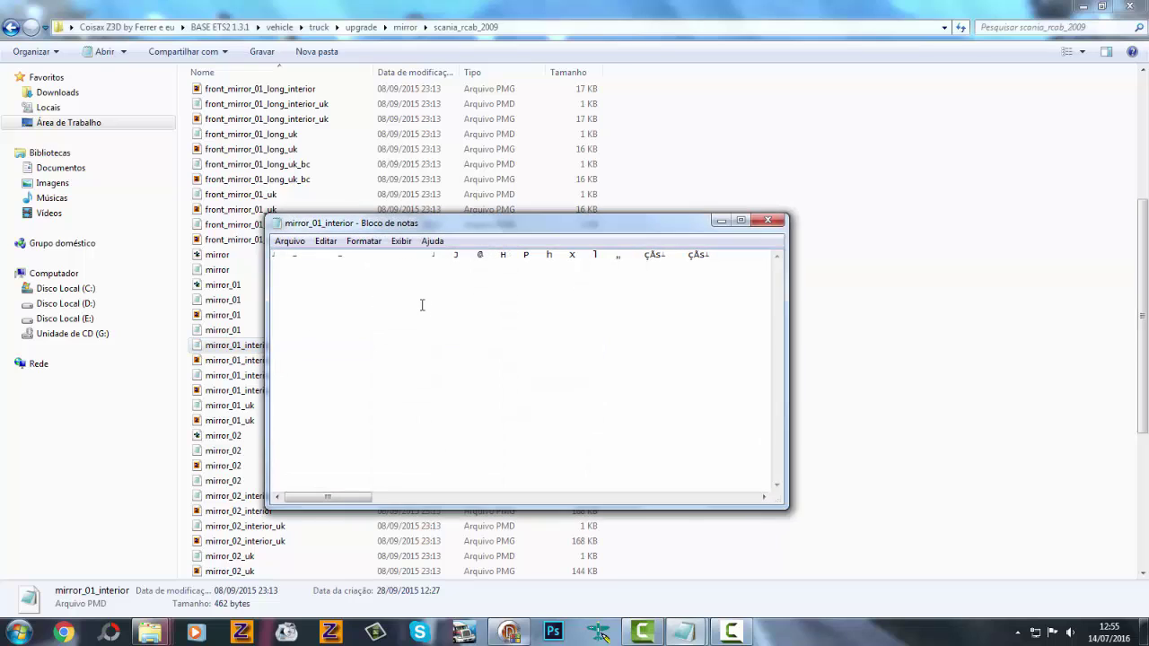
pyautogui.moveTo(320, 503); pyautogui.dragTo(438, 501)
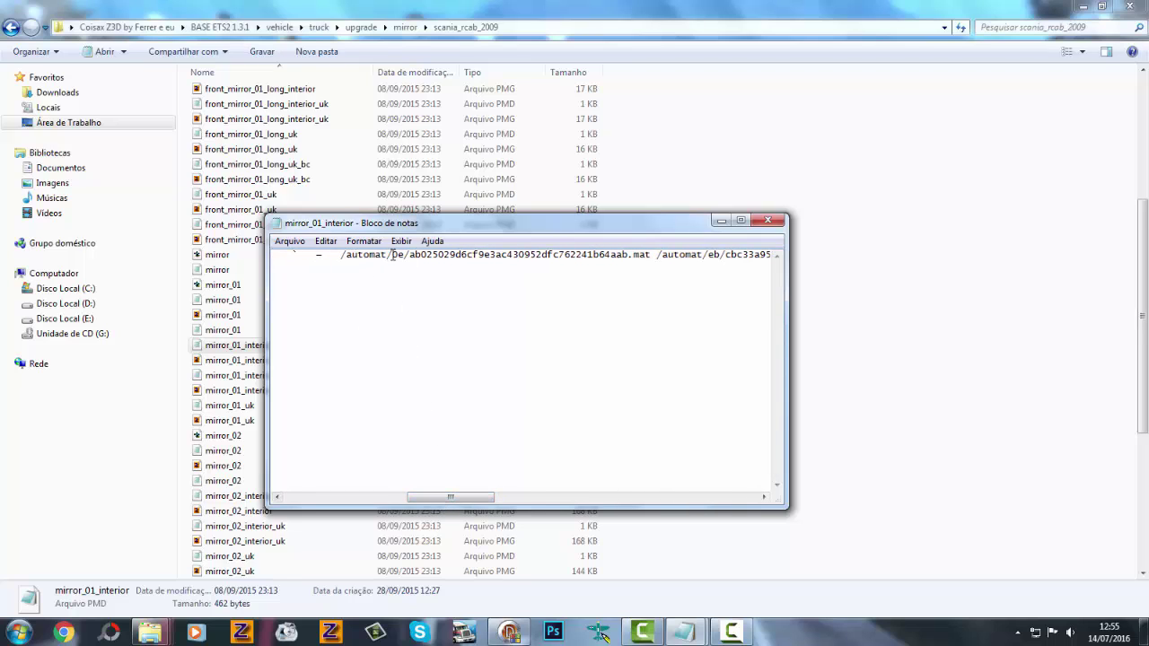
pyautogui.click(664, 180)
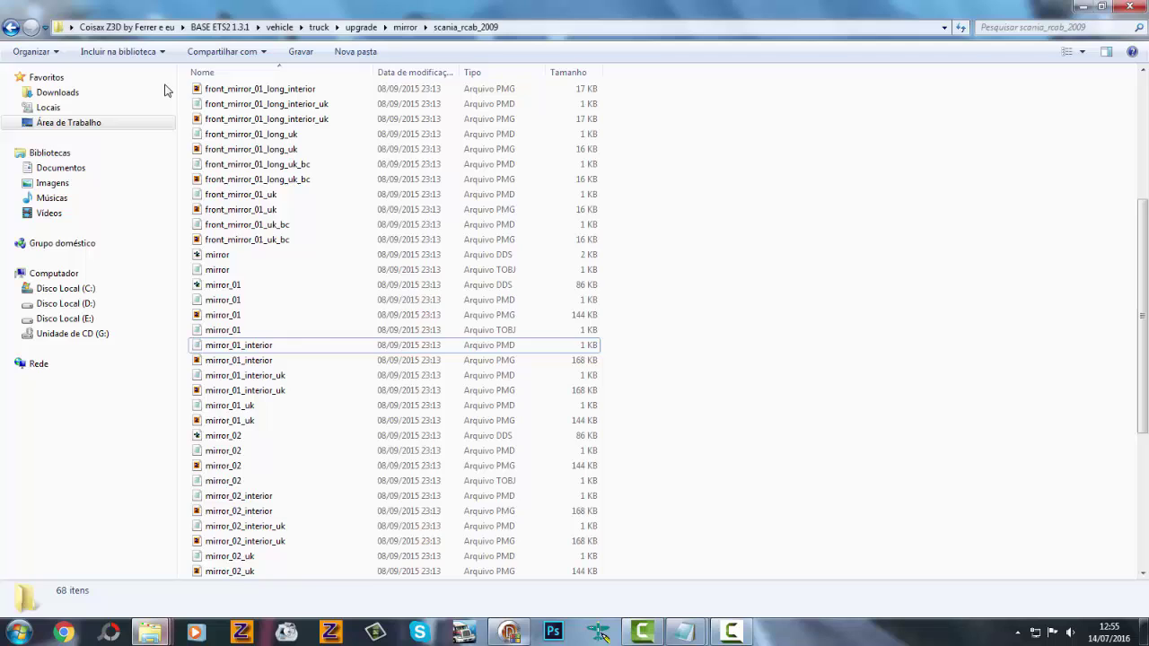
# Step: Go back up to the BASE ETS2 1.3.1 folder and open the 0e folder inside automat
pyautogui.click(12, 28)
pyautogui.click(11, 29)
pyautogui.click(11, 29)
pyautogui.click(10, 29)
pyautogui.click(11, 30)
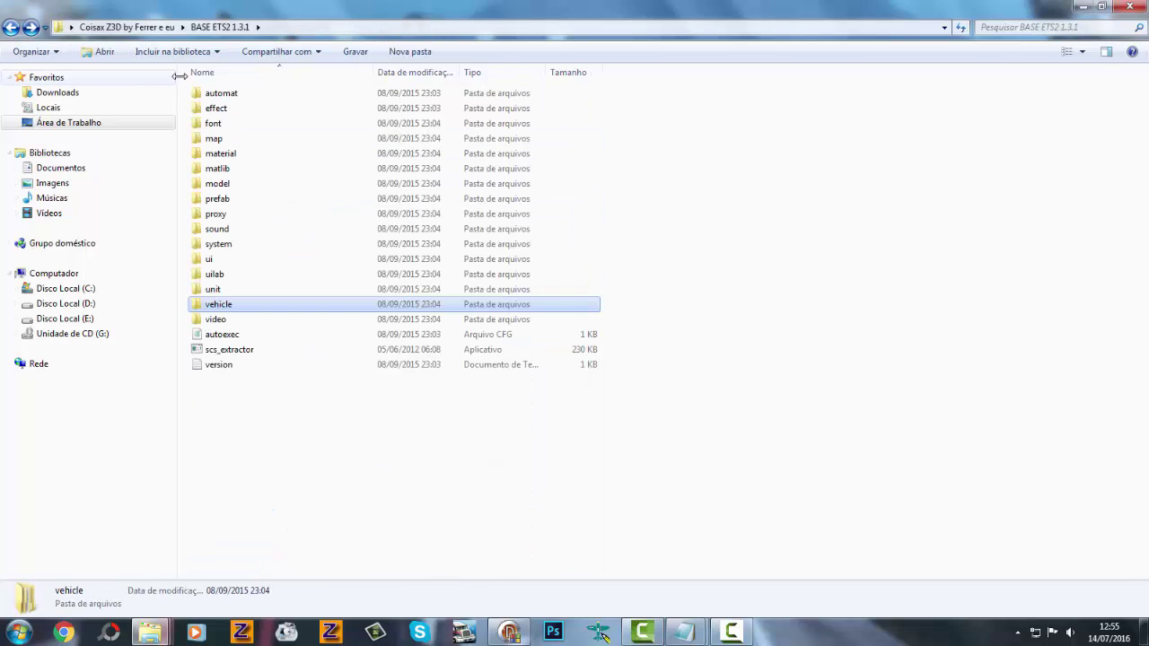
pyautogui.doubleClick(223, 93)
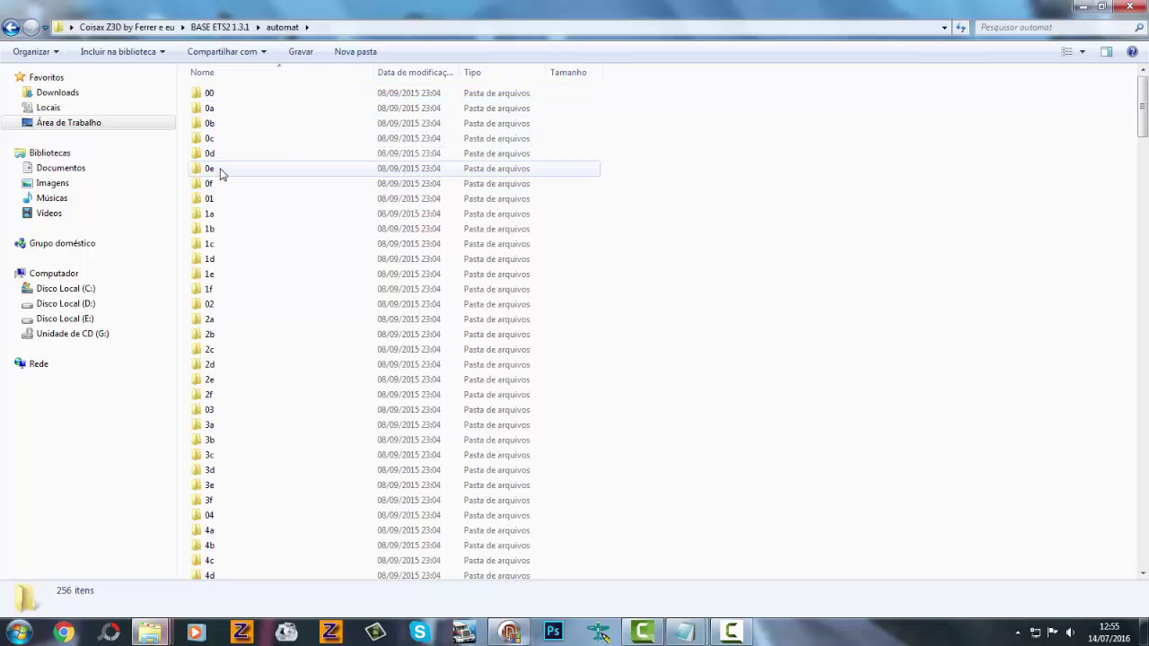
pyautogui.moveTo(1140, 124)
pyautogui.mouseDown()
pyautogui.moveTo(1145, 491)
pyautogui.moveTo(1138, 106)
pyautogui.mouseUp()
pyautogui.doubleClick(214, 169)
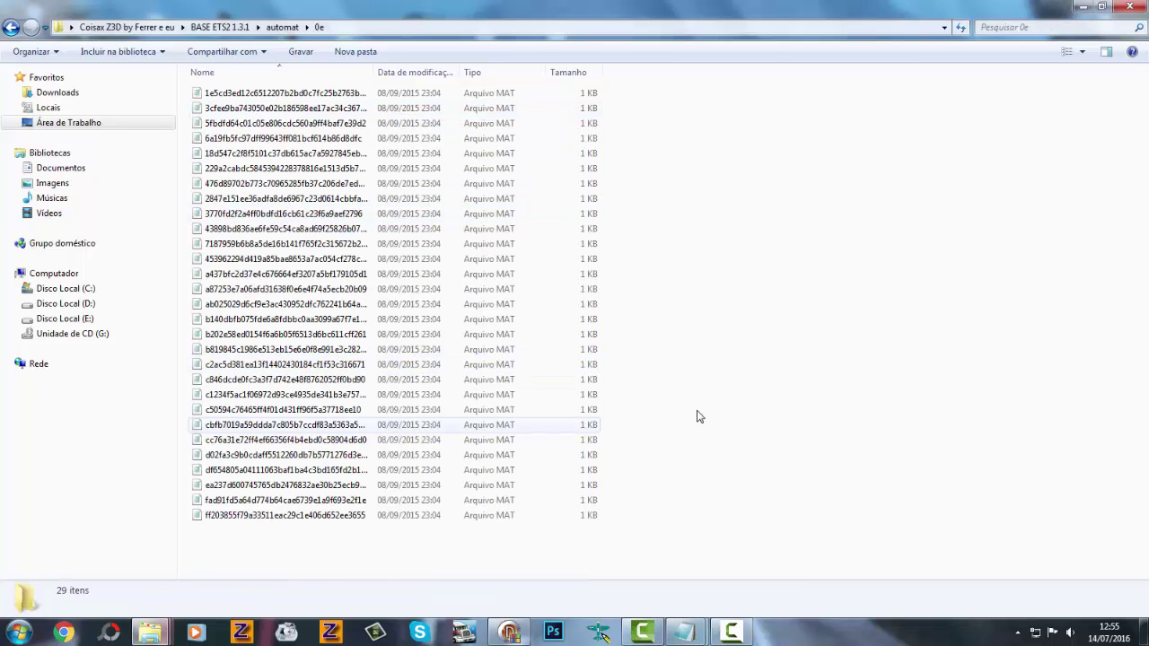
# Step: Recheck the material path in the mirror_01_interior text and open the matching ab025029d6cf9e3ac430952dfc762241b64aab MAT file
pyautogui.moveTo(685, 636)
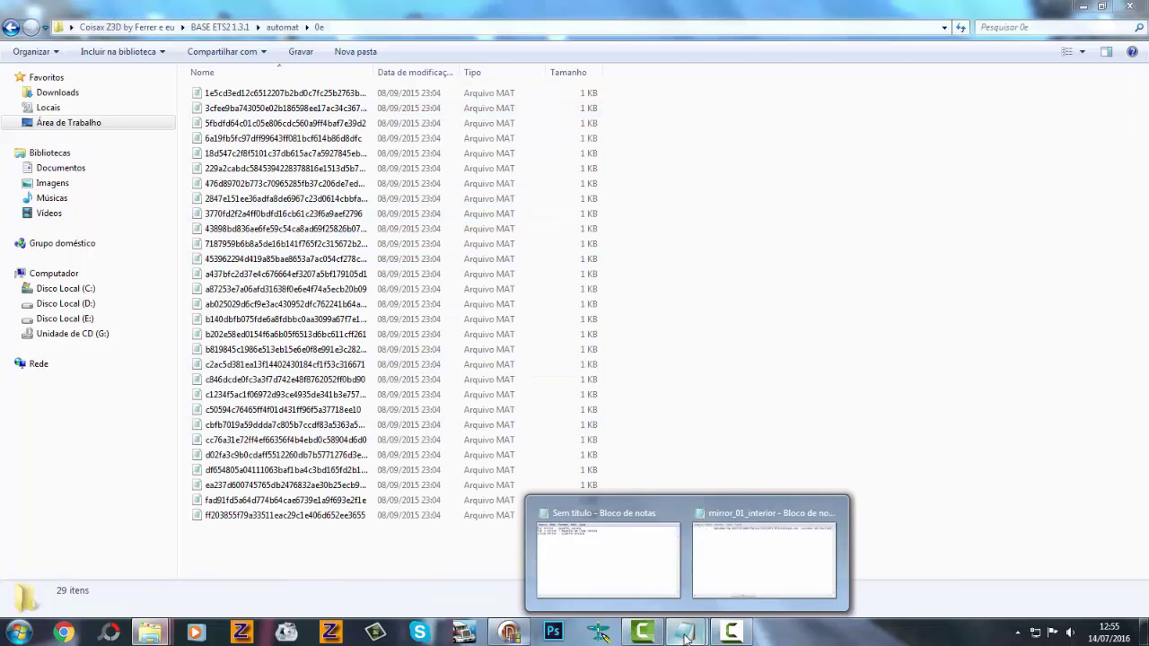
pyautogui.click(754, 591)
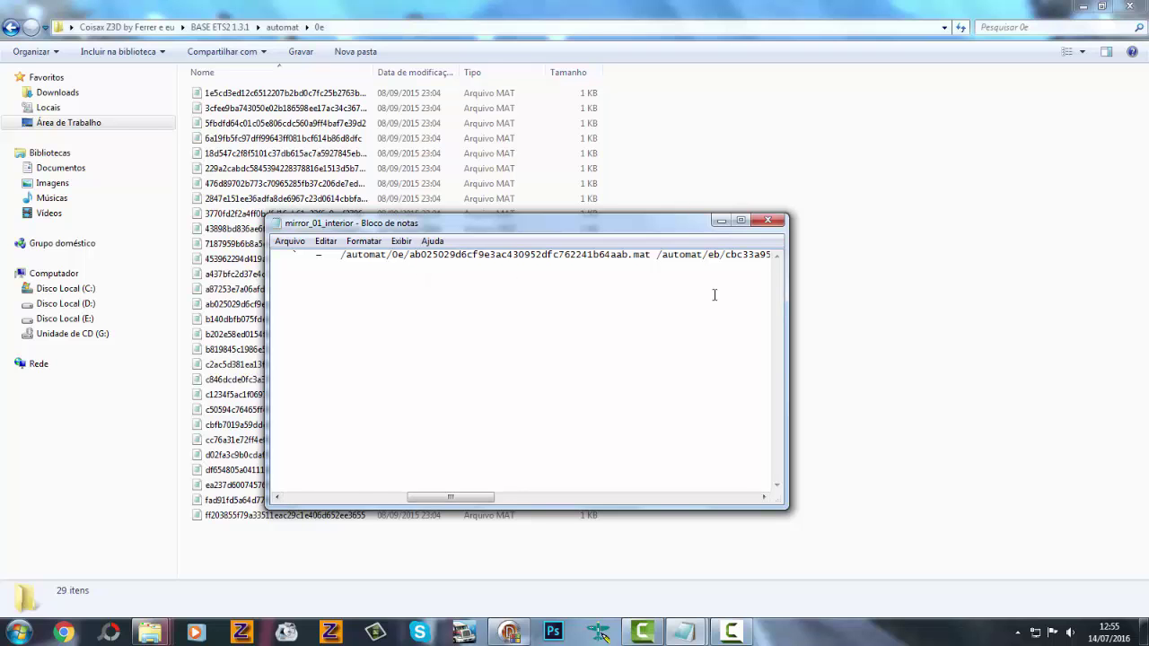
pyautogui.click(720, 220)
pyautogui.doubleClick(237, 304)
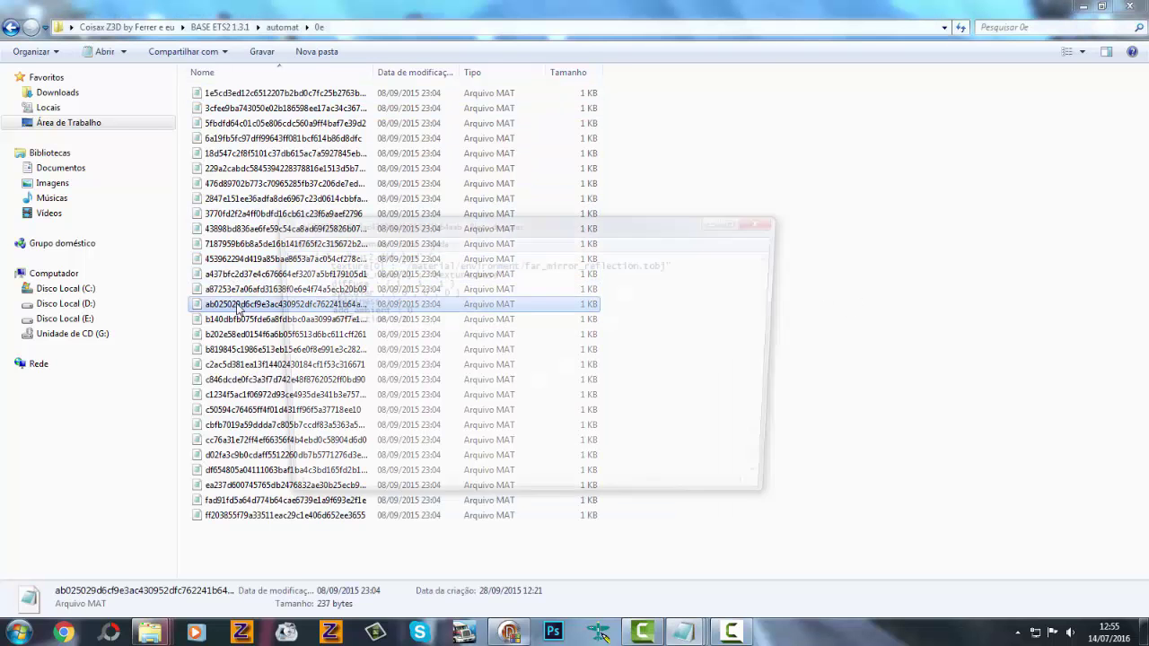
pyautogui.moveTo(492, 229); pyautogui.dragTo(517, 235)
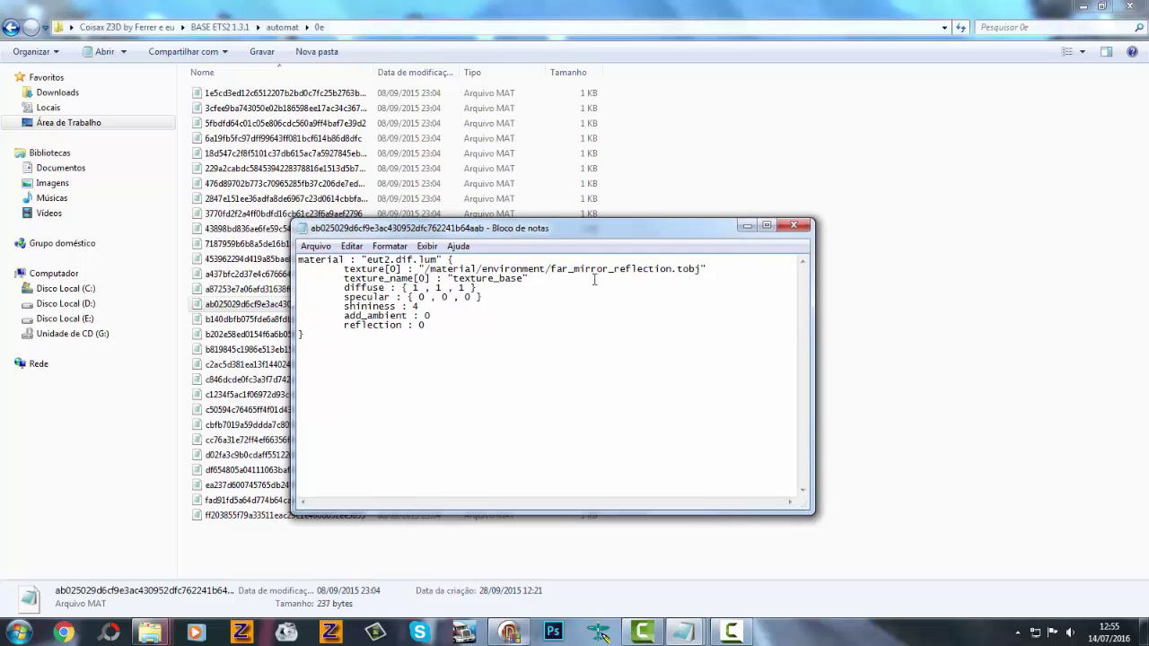
# Step: Examine the far_mirror_reflection material definition by highlighting its whole text, and close the file without editing it
pyautogui.moveTo(683, 633)
pyautogui.click(637, 471)
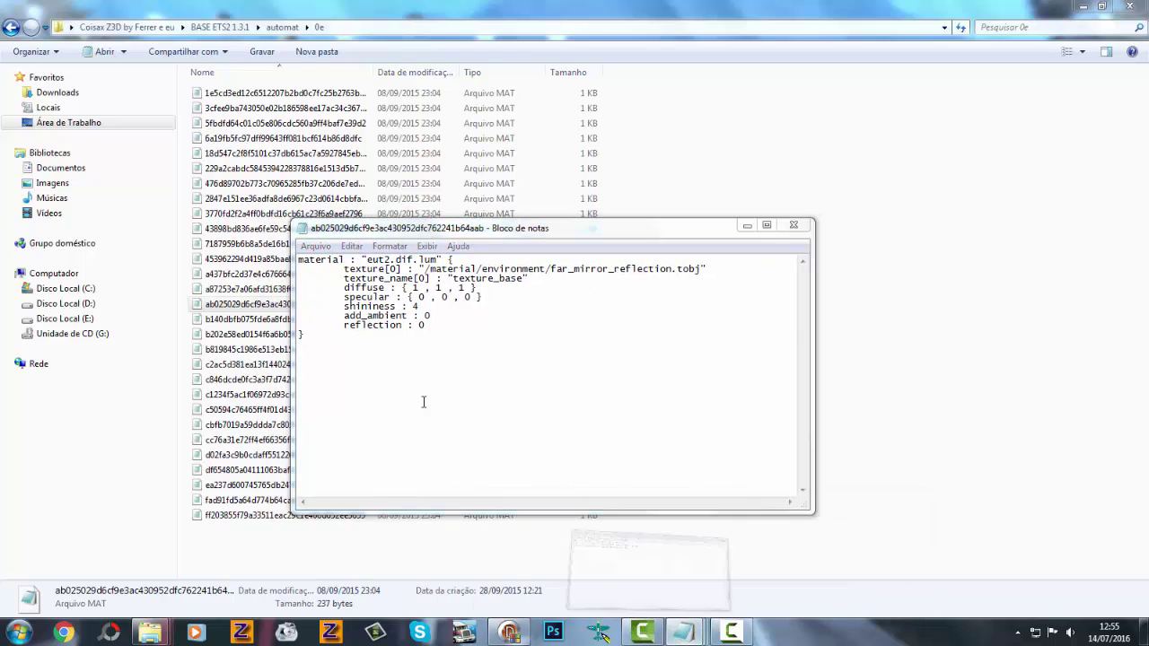
pyautogui.click(707, 292)
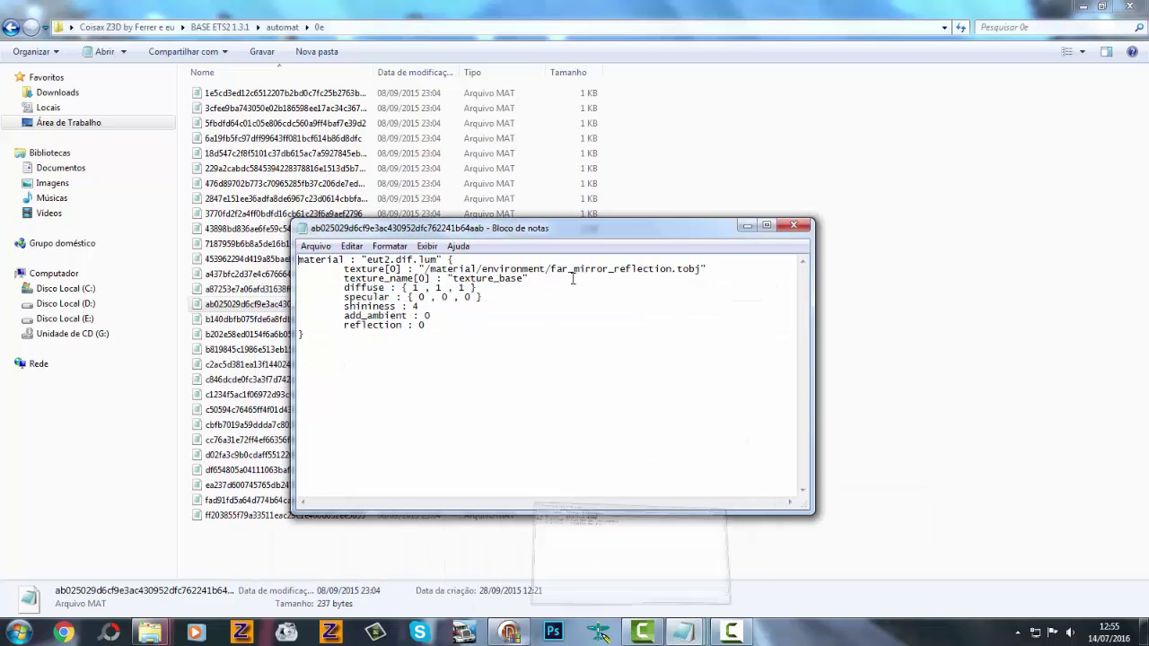
pyautogui.hotkey('ctrl', 'a')
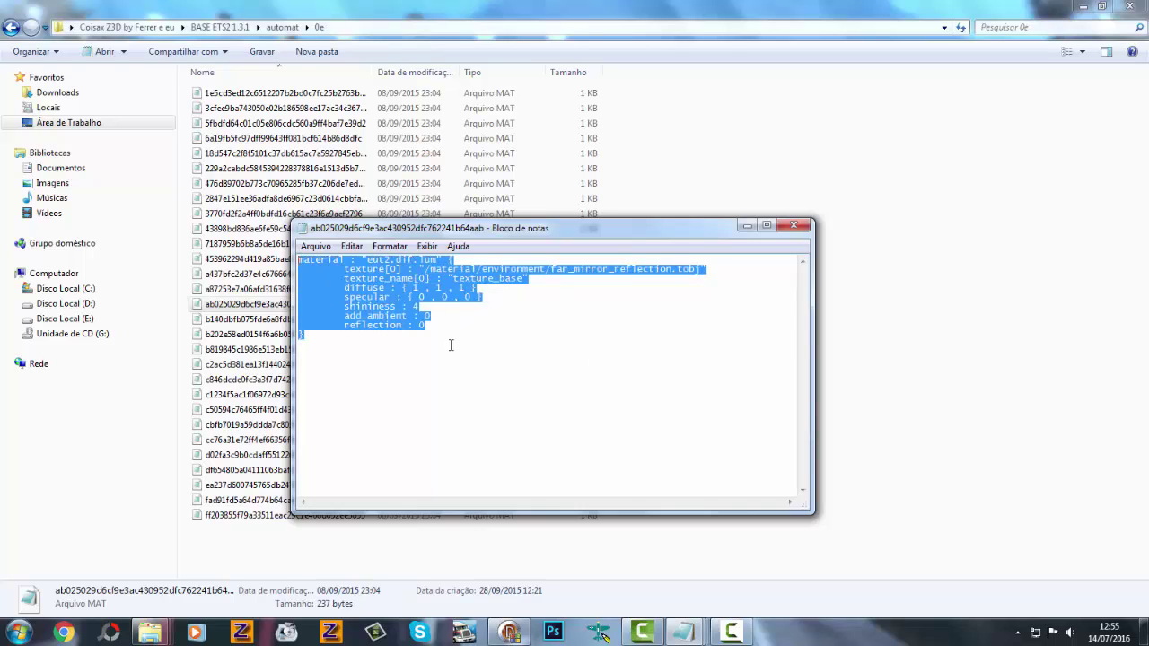
pyautogui.moveTo(530, 380); pyautogui.dragTo(239, 227)
pyautogui.moveTo(463, 356); pyautogui.dragTo(260, 235)
pyautogui.moveTo(462, 338); pyautogui.dragTo(288, 237)
pyautogui.click(455, 347)
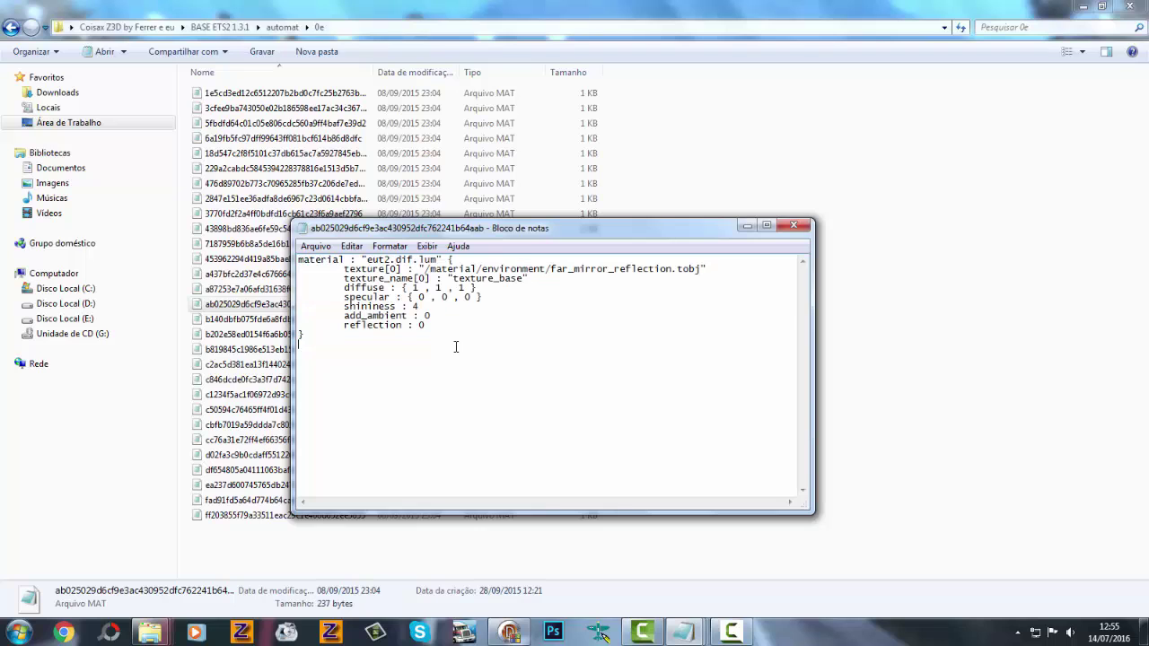
pyautogui.click(793, 227)
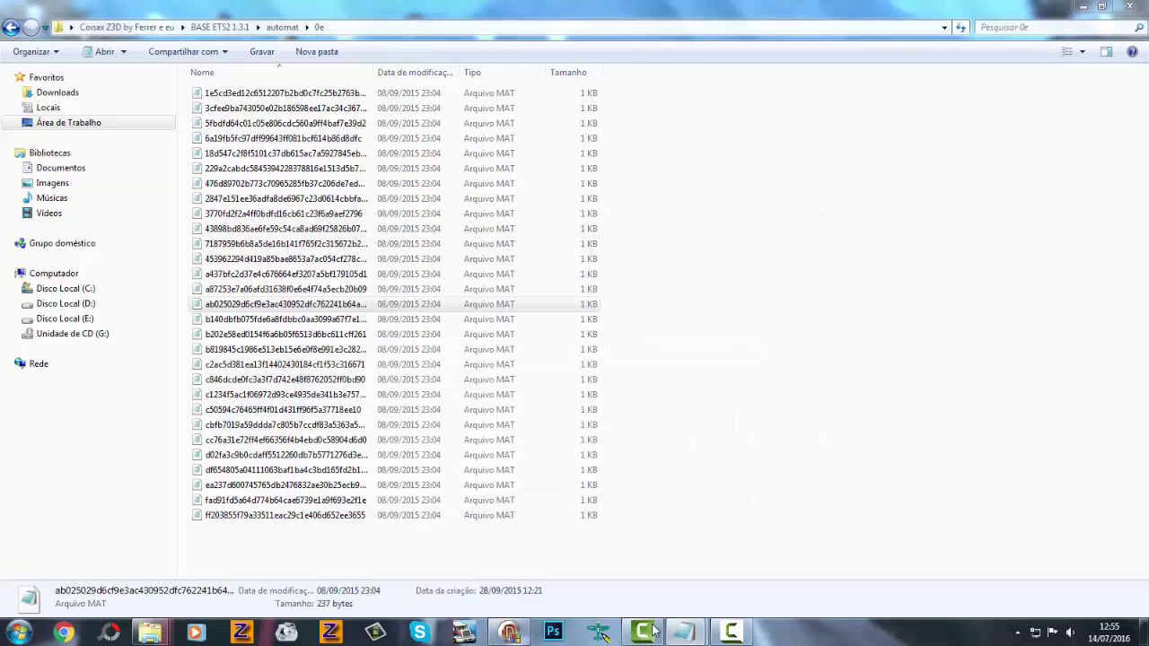
# Step: Bring back the mirror_01_interior PMD text and read its second automat material path, located in eb
pyautogui.moveTo(684, 631)
pyautogui.click(744, 569)
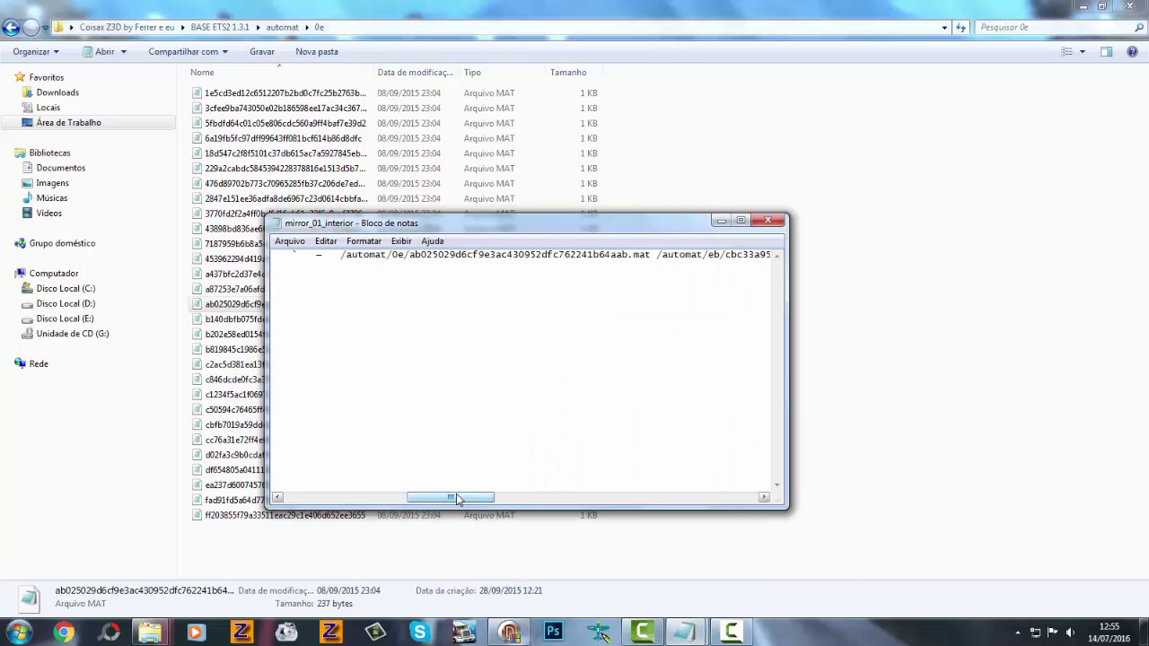
pyautogui.moveTo(455, 499); pyautogui.dragTo(500, 499)
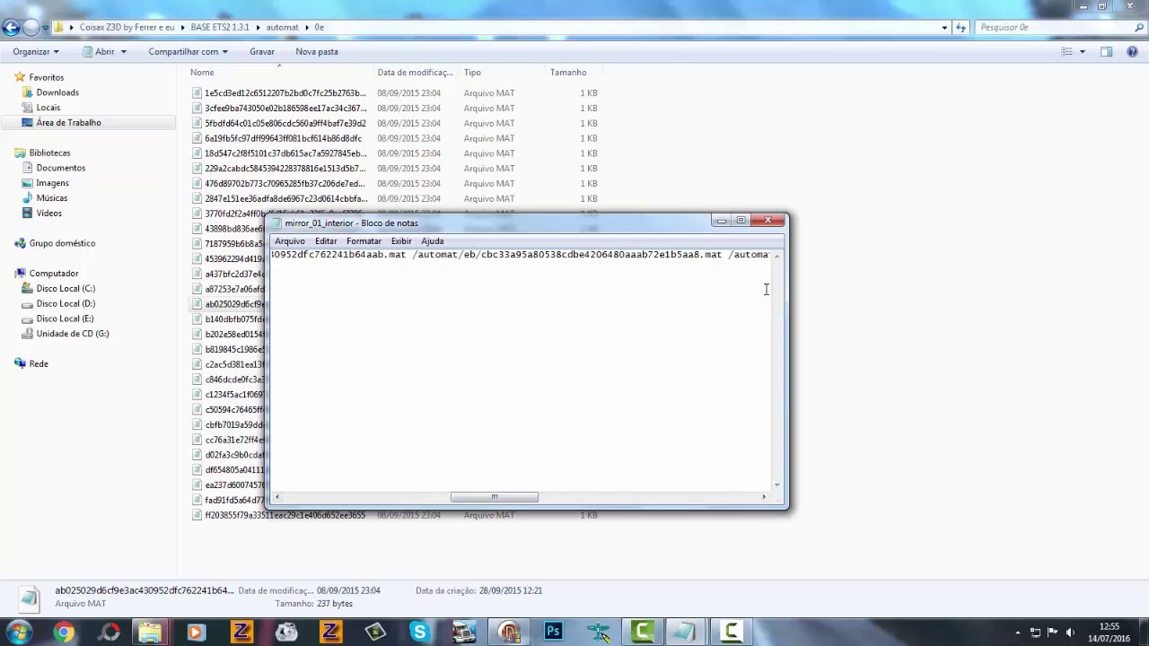
pyautogui.click(910, 309)
# Step: Go to the eb folder inside automat and open the cbc33a95a80538cdbe4206480aaab72e1b5aa8 MAT file as text
pyautogui.click(11, 27)
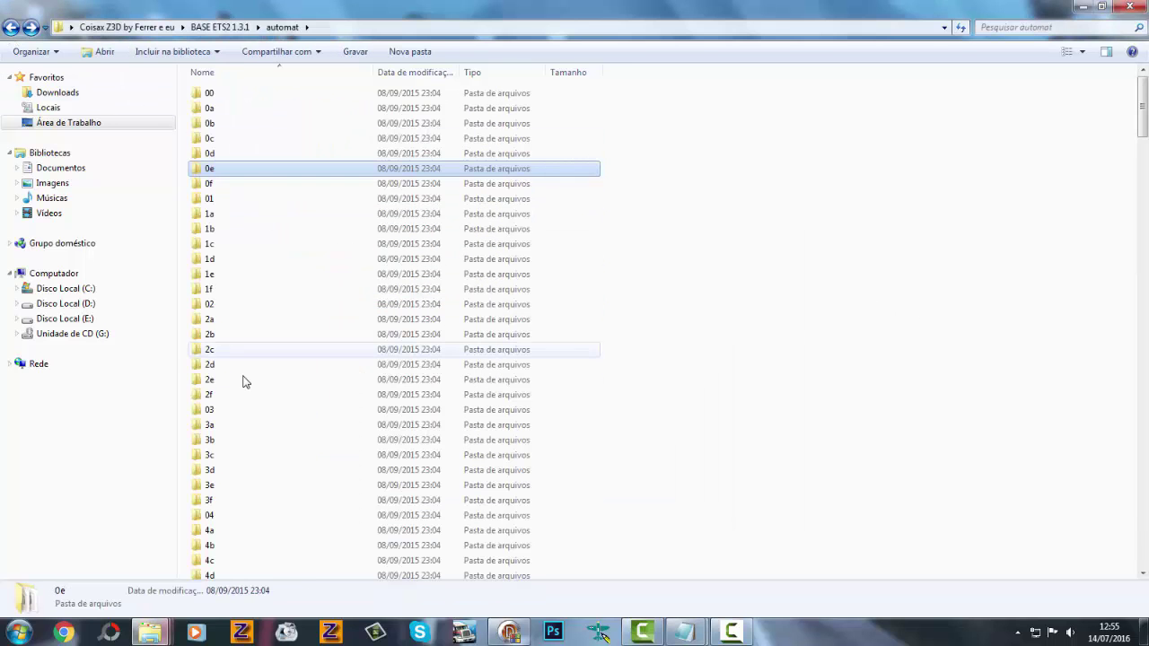
pyautogui.scroll(-20, 243, 382)
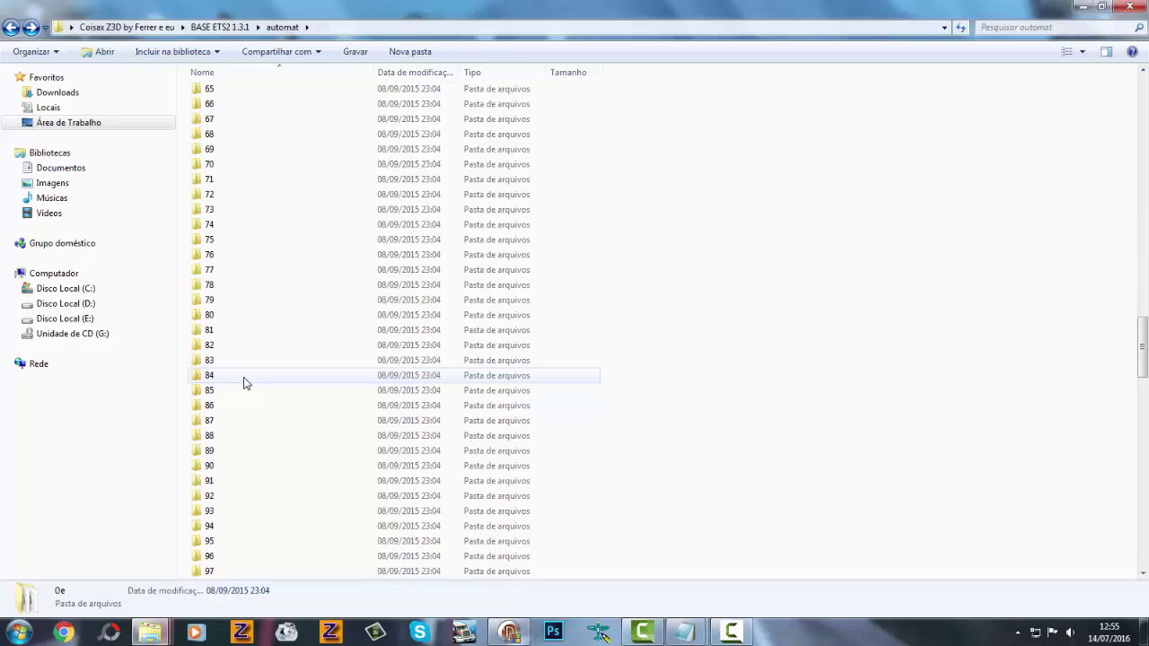
pyautogui.scroll(-20, 243, 382)
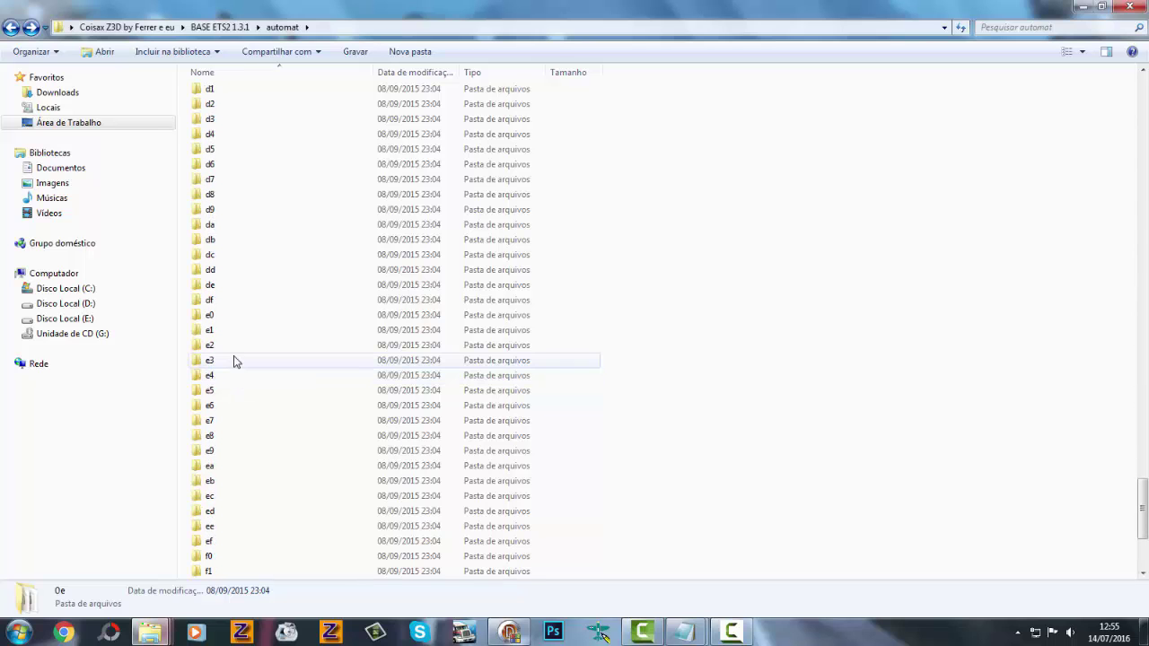
pyautogui.scroll(-2, 226, 448)
pyautogui.click(215, 393)
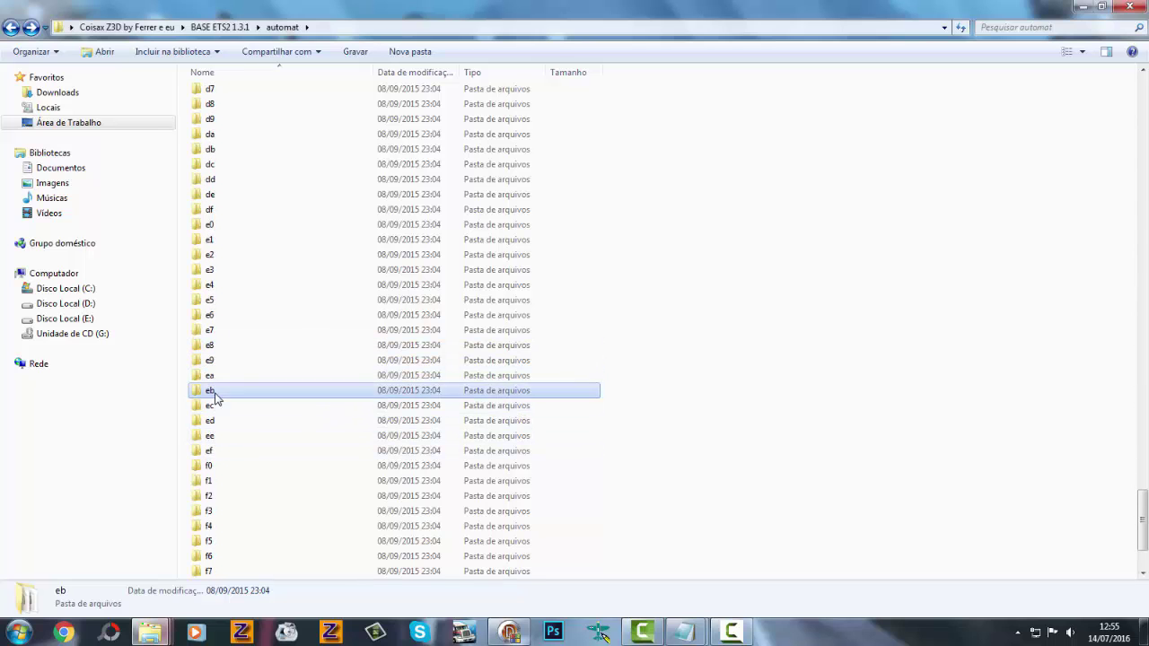
pyautogui.doubleClick(215, 395)
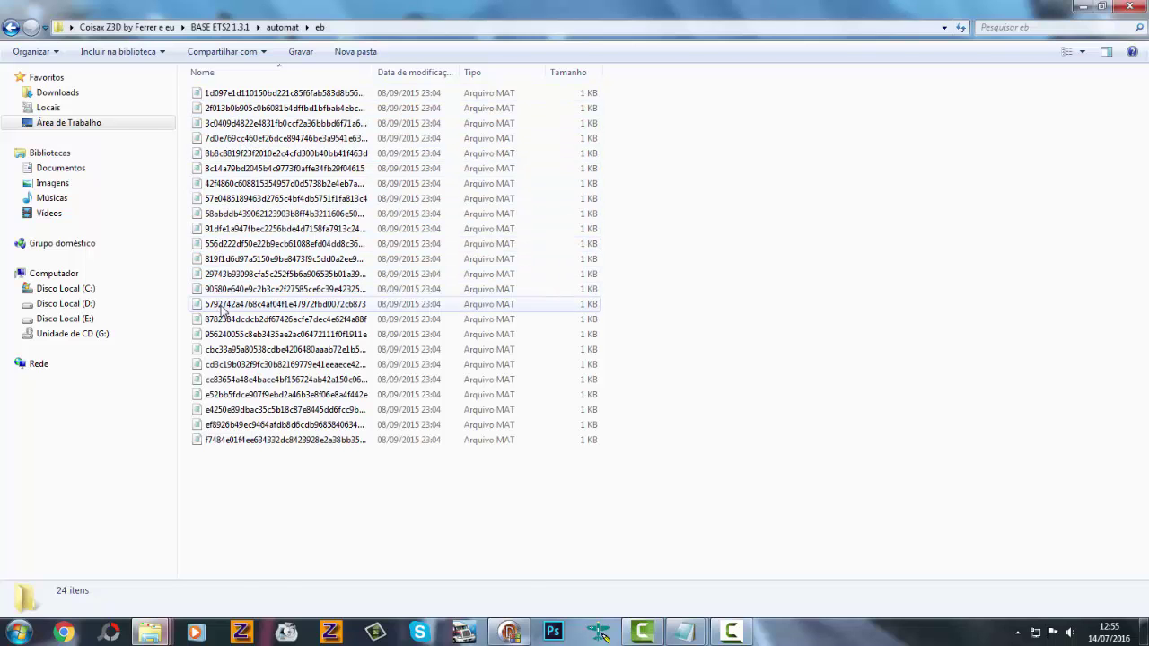
pyautogui.doubleClick(225, 350)
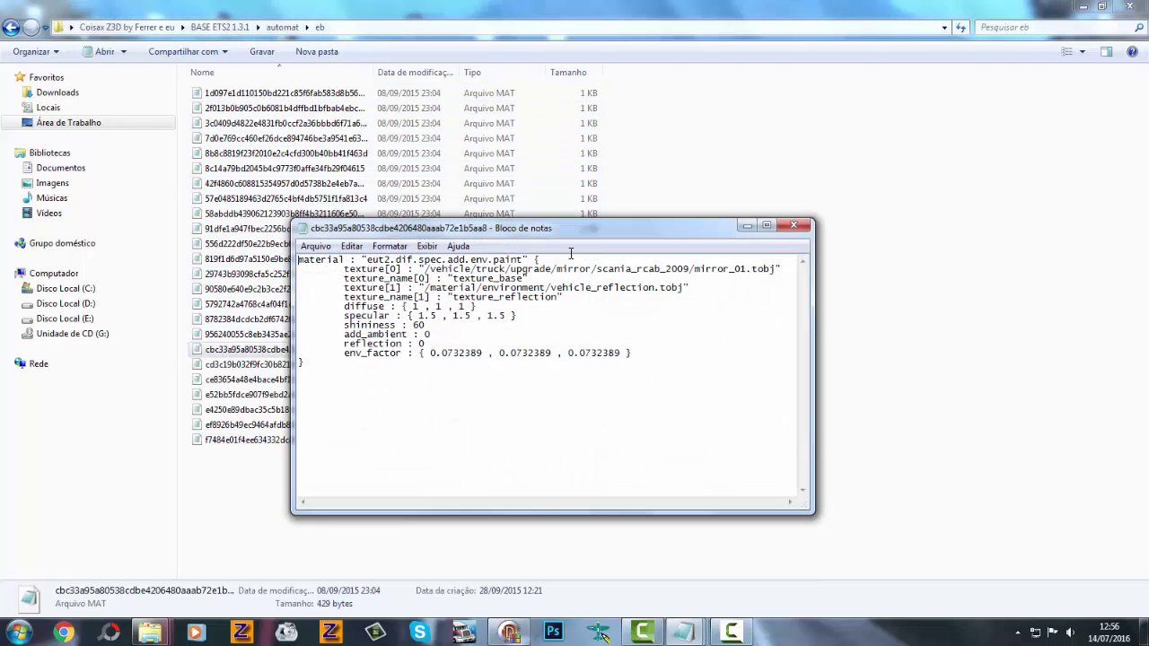
# Step: Examine the eut2.dif.spec.add.env.paint material definition by highlighting its whole text, and close the file without editing it
pyautogui.moveTo(546, 232); pyautogui.dragTo(598, 241)
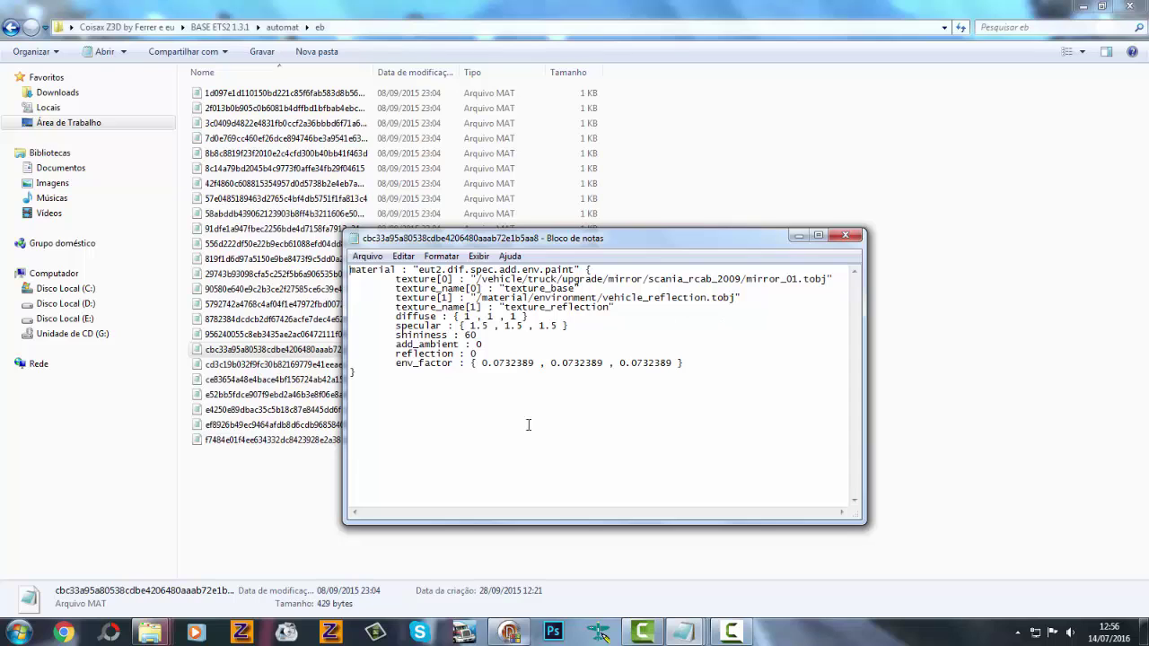
pyautogui.moveTo(537, 391); pyautogui.dragTo(348, 247)
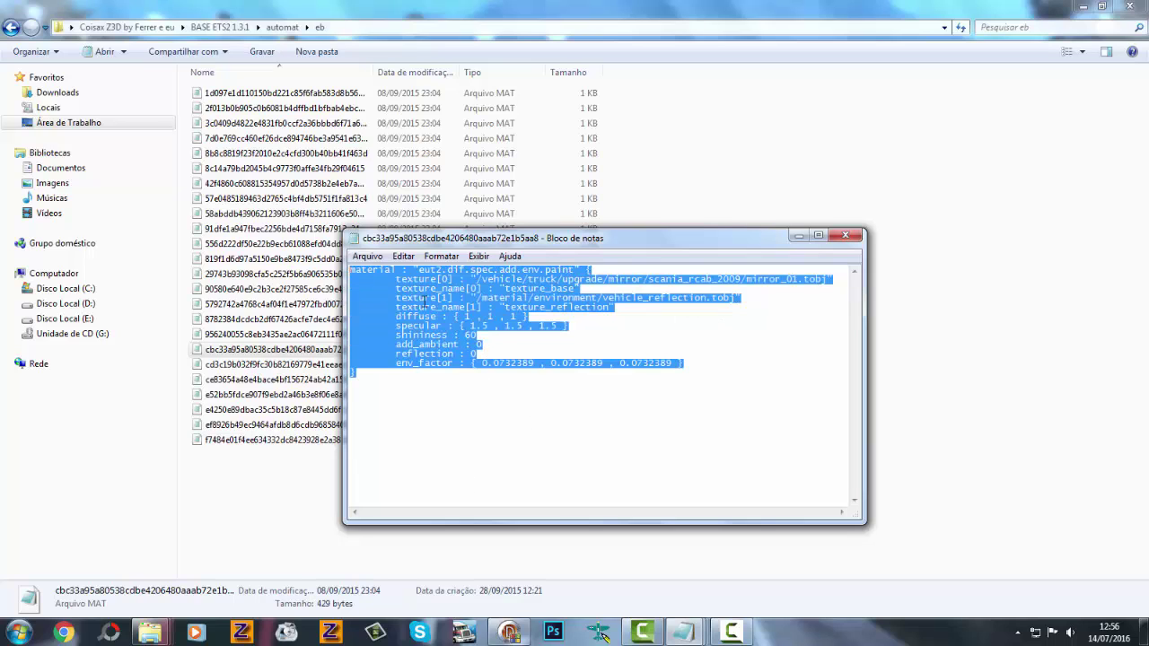
pyautogui.click(483, 327)
pyautogui.hotkey('ctrl', 'a')
pyautogui.click(494, 350)
pyautogui.moveTo(499, 384); pyautogui.dragTo(326, 228)
pyautogui.click(476, 319)
pyautogui.moveTo(521, 413); pyautogui.dragTo(332, 238)
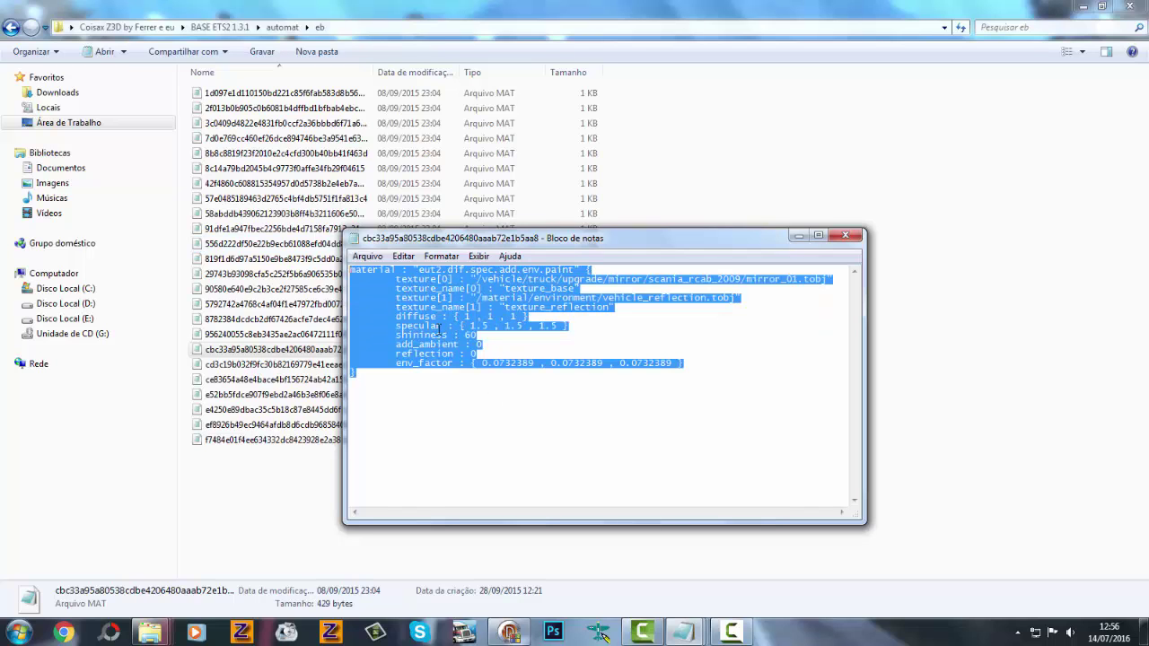
pyautogui.click(485, 354)
pyautogui.moveTo(486, 390); pyautogui.dragTo(348, 244)
pyautogui.click(489, 356)
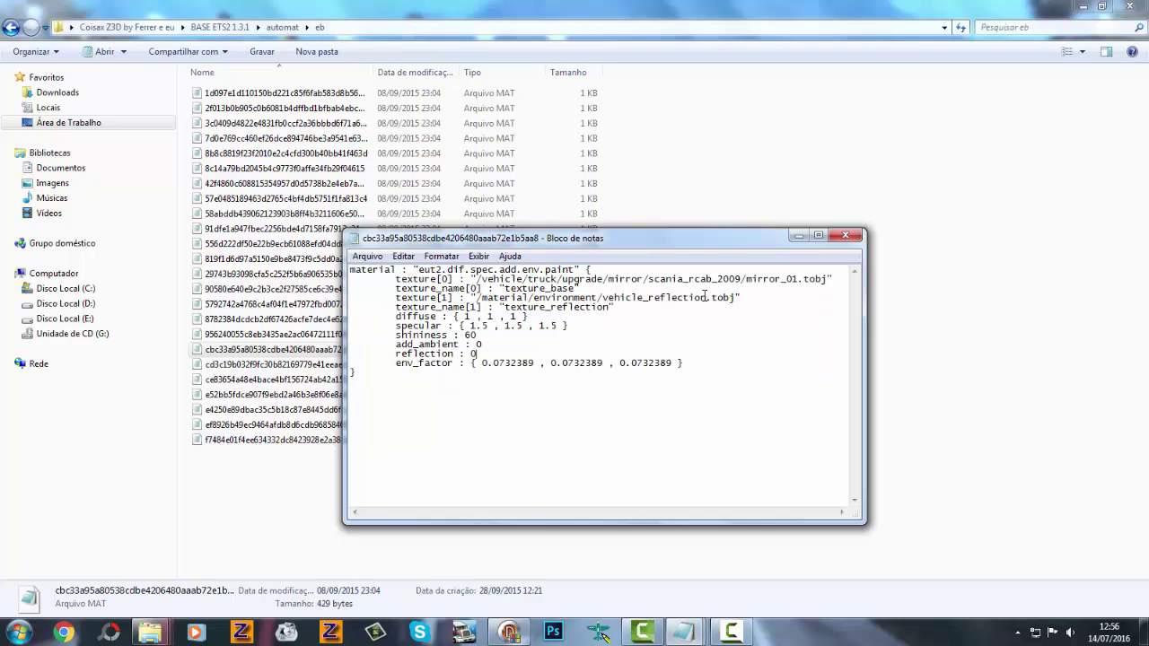
pyautogui.click(844, 235)
# Step: Read the next automat path in the mirror_01_interior text and open the matching 92c485f0abfb2054207a8c75d5212abffade4b MAT file in e1
pyautogui.moveTo(685, 630)
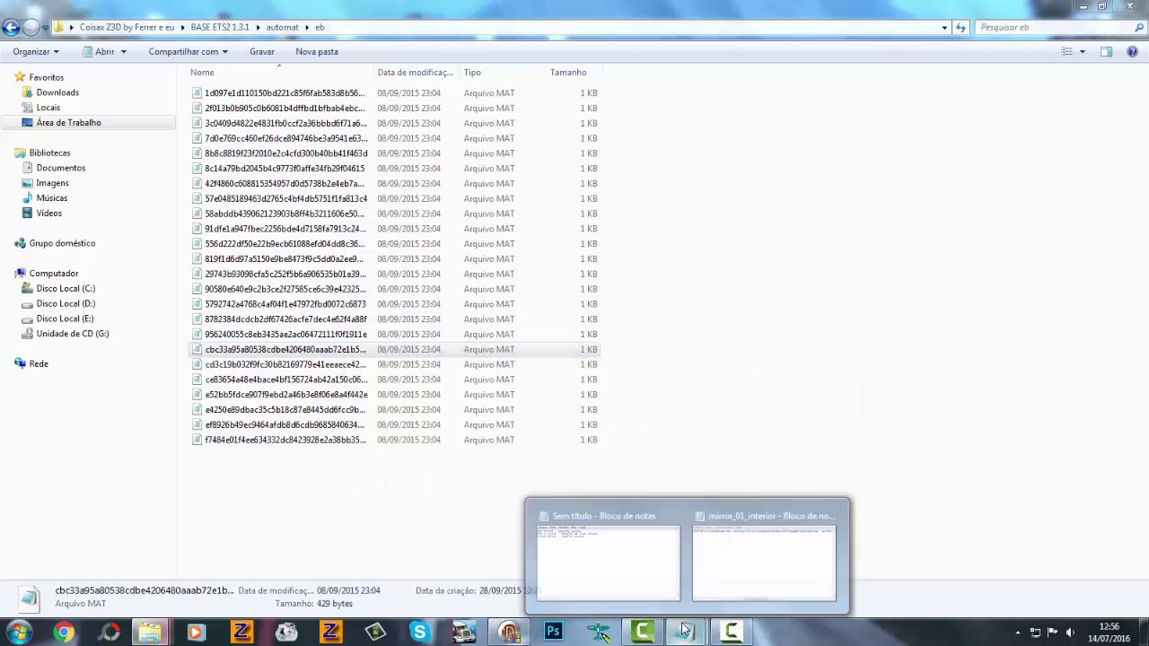
pyautogui.click(736, 577)
pyautogui.moveTo(489, 498); pyautogui.dragTo(549, 507)
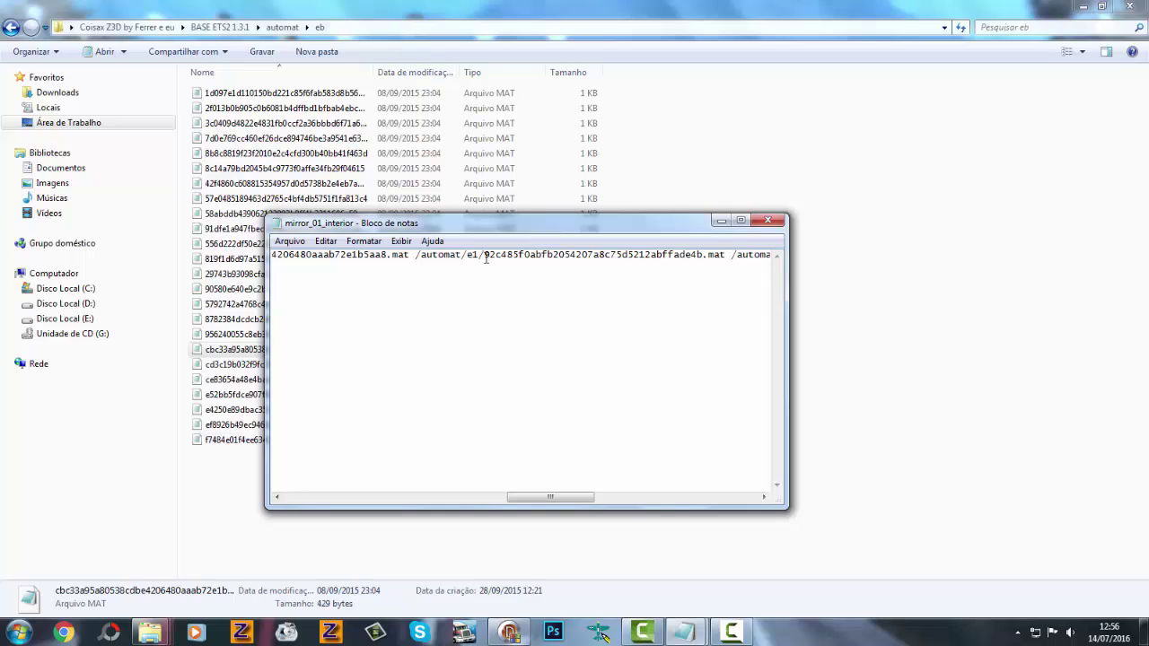
pyautogui.click(11, 27)
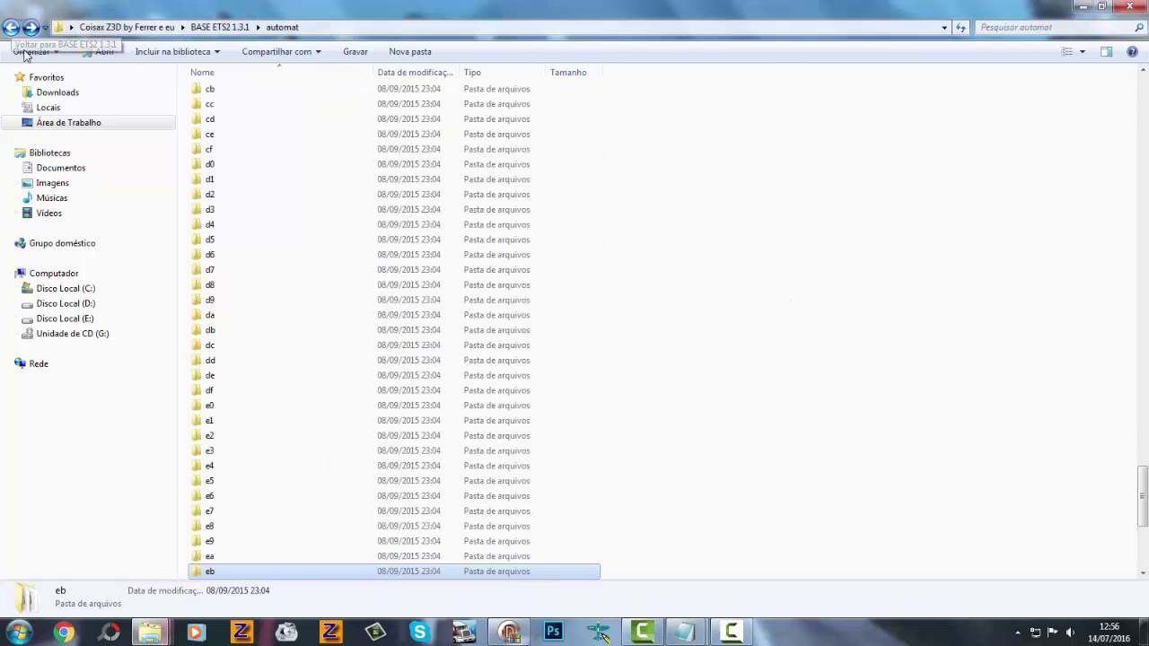
pyautogui.click(1074, 241)
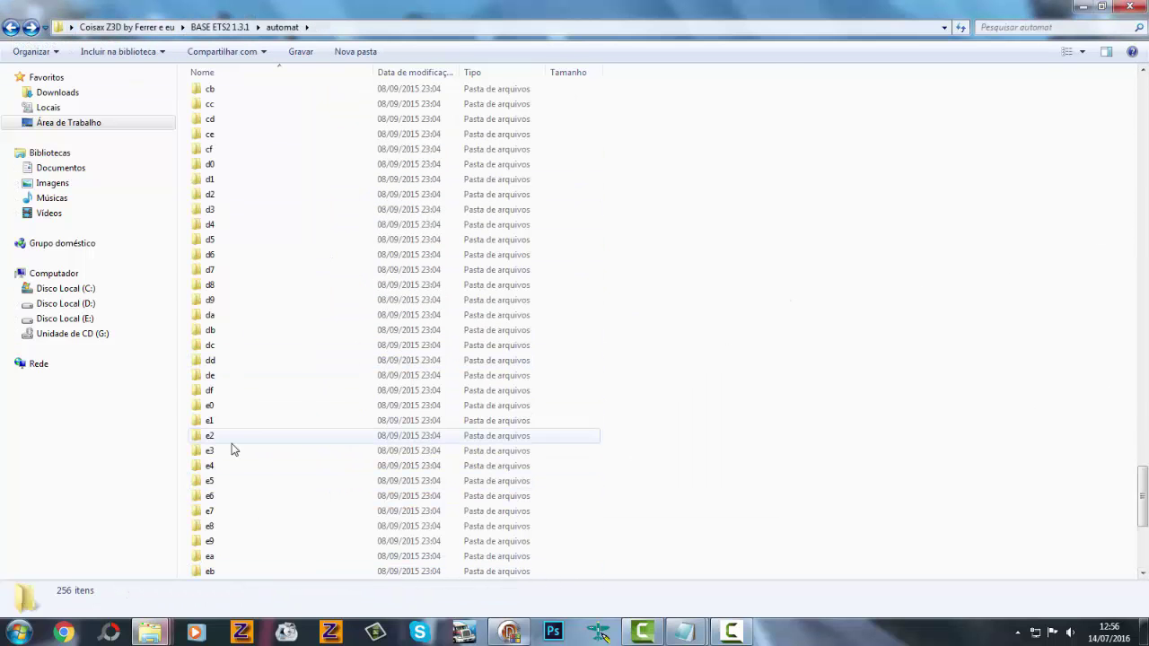
pyautogui.doubleClick(224, 422)
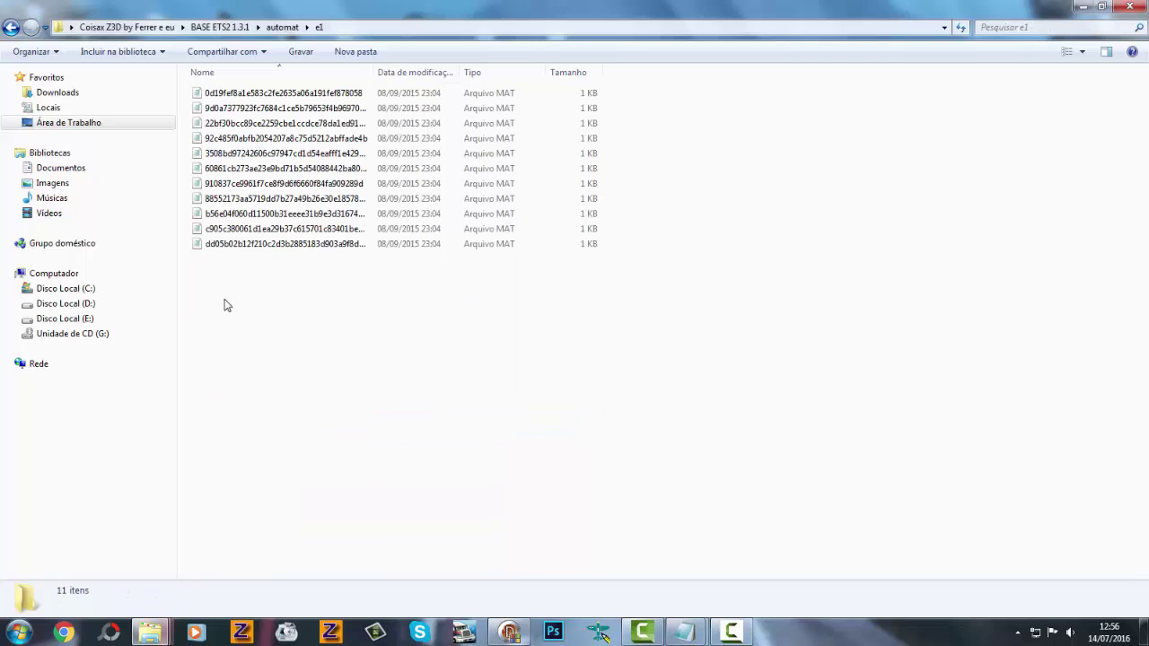
pyautogui.click(222, 139)
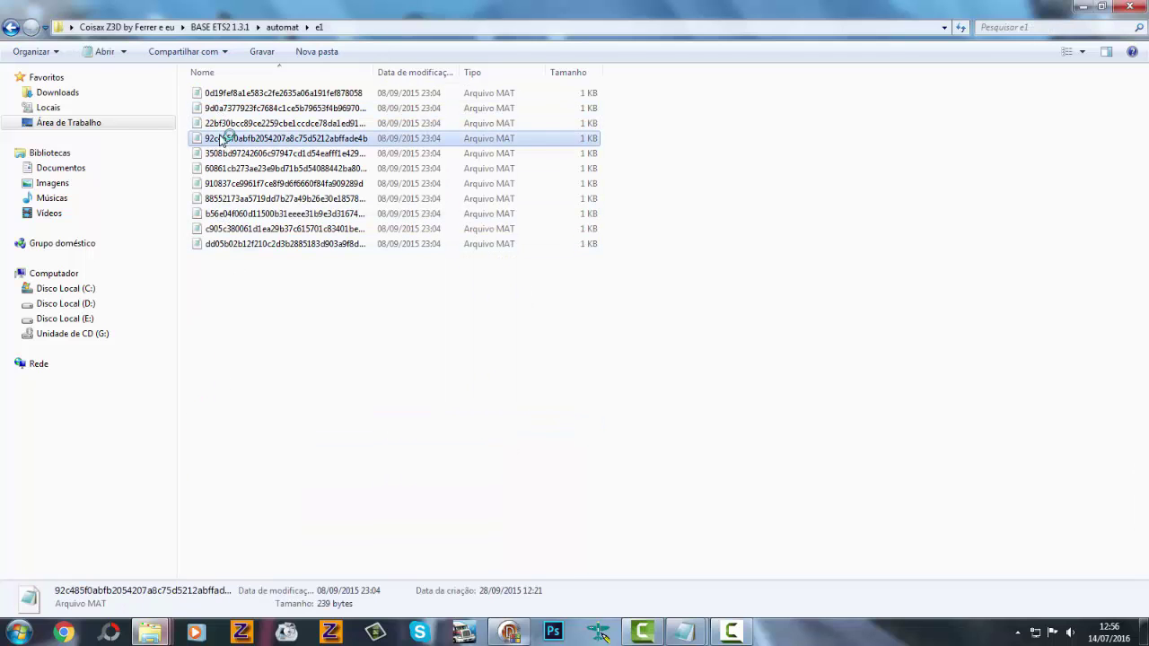
pyautogui.doubleClick(222, 139)
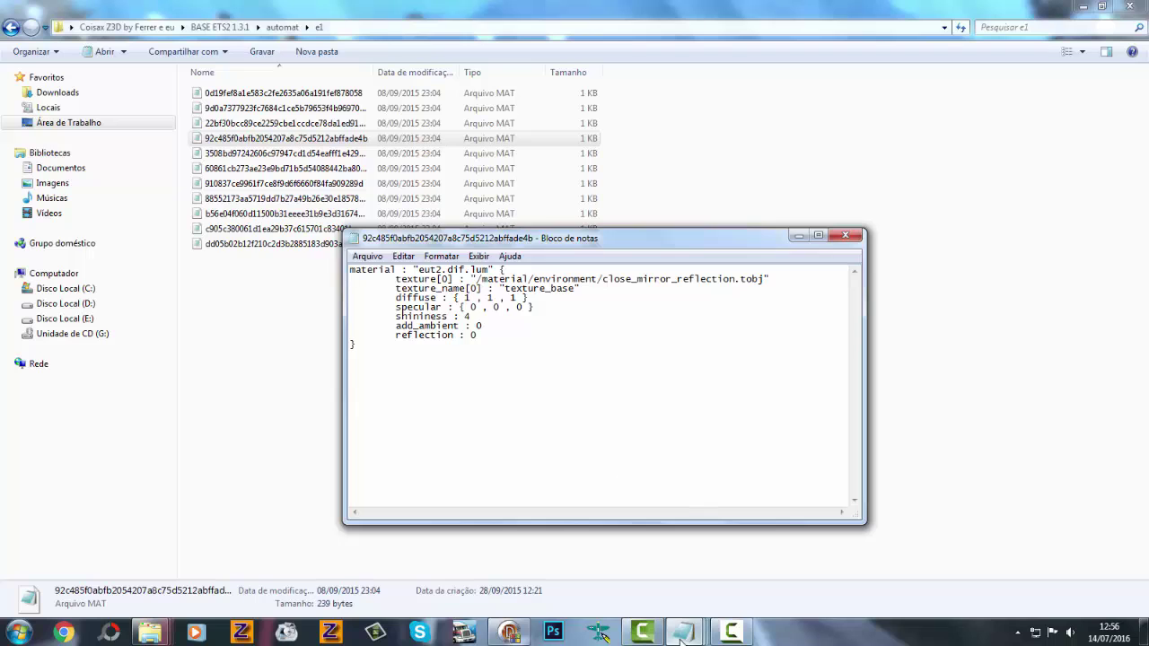
# Step: Check the close_mirror_reflection material against the mirror names in the untitled notes, and close the MAT file
pyautogui.moveTo(684, 632)
pyautogui.click(518, 552)
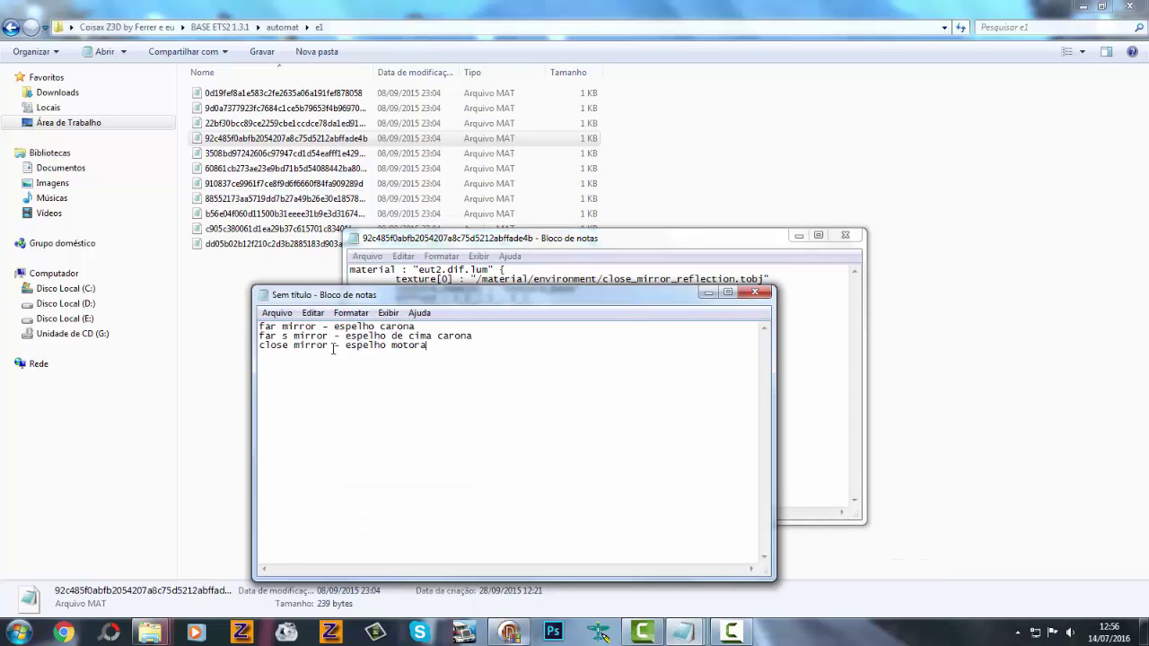
pyautogui.click(708, 292)
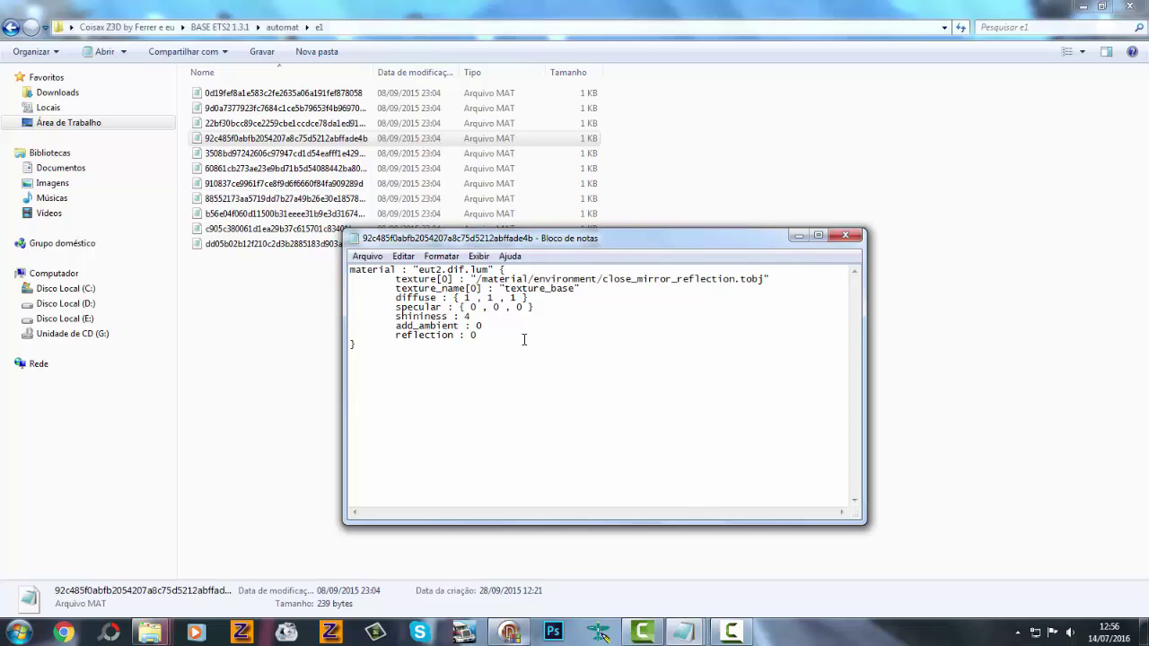
pyautogui.click(844, 235)
# Step: Find the following automat path in the mirror_01_interior text and open its ac290f5436d04c2456c0842ea70ed931ca19a6 MAT file in folder 66
pyautogui.moveTo(675, 637)
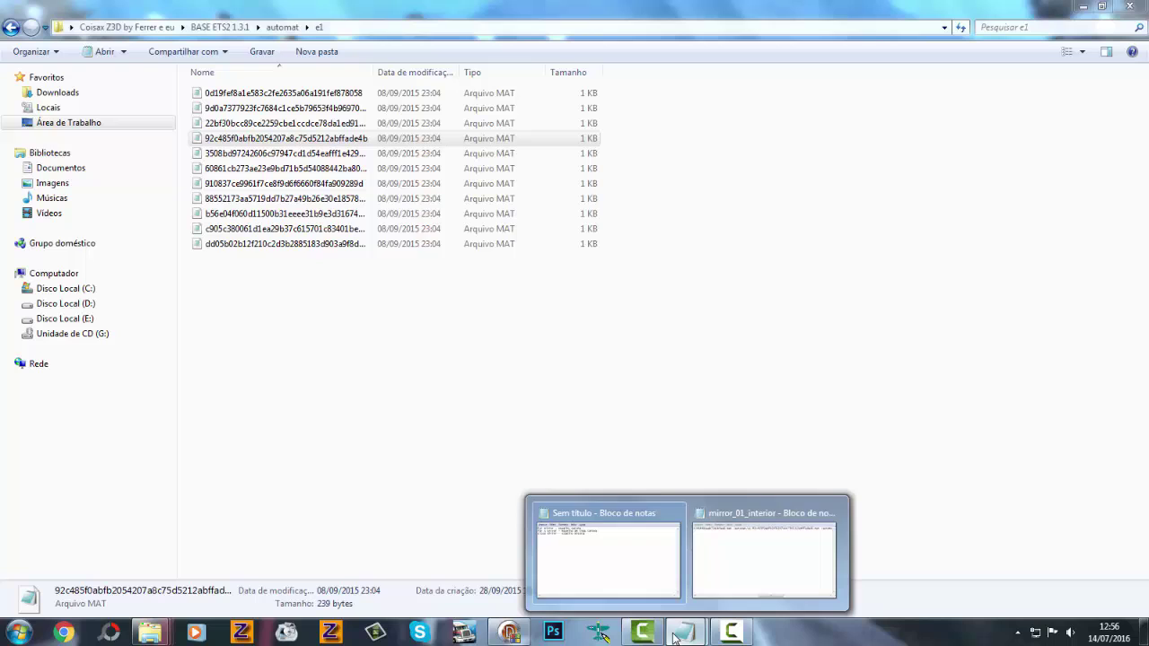
pyautogui.click(738, 569)
pyautogui.moveTo(529, 504); pyautogui.dragTo(583, 513)
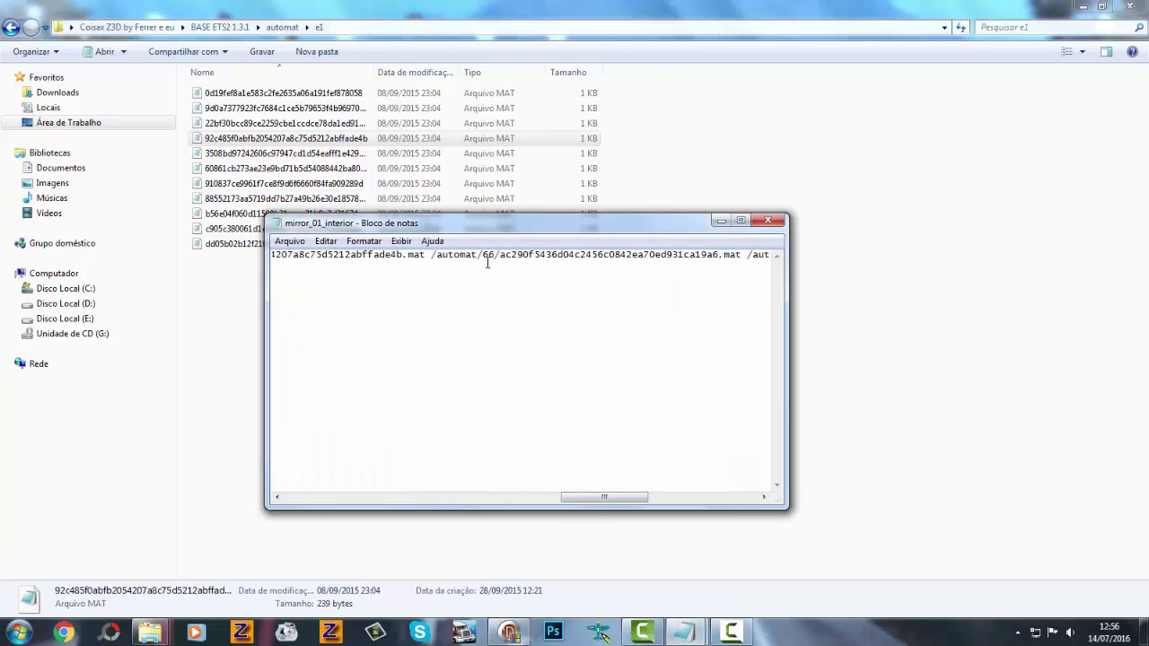
pyautogui.click(15, 28)
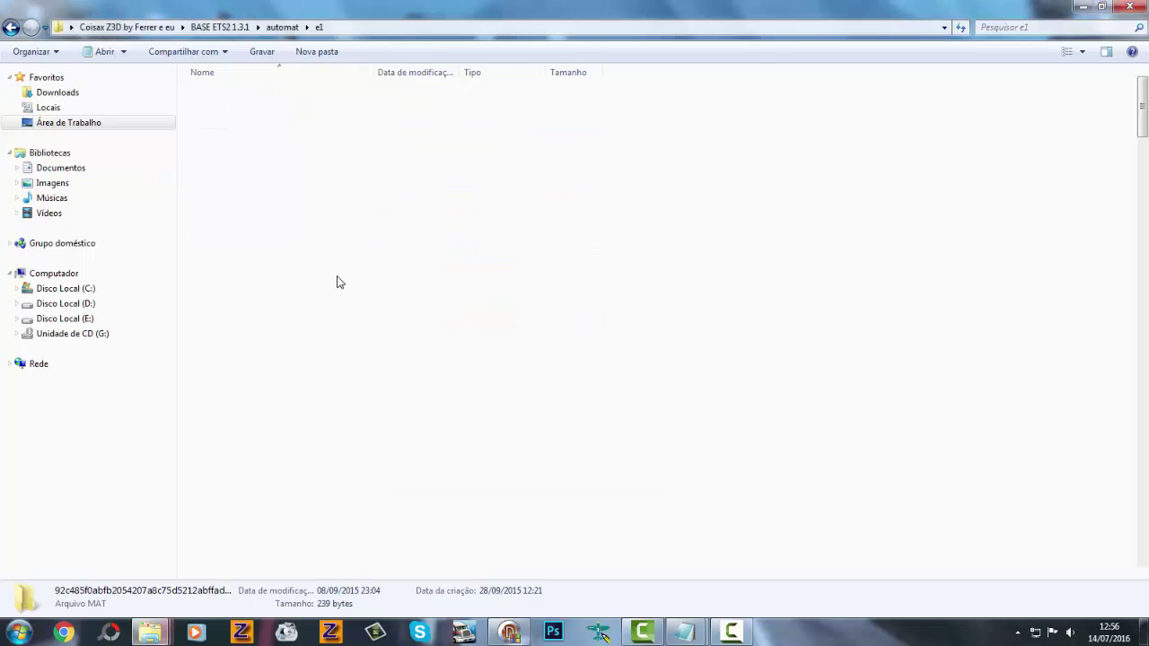
pyautogui.click(877, 427)
pyautogui.moveTo(1141, 456); pyautogui.dragTo(1145, 281)
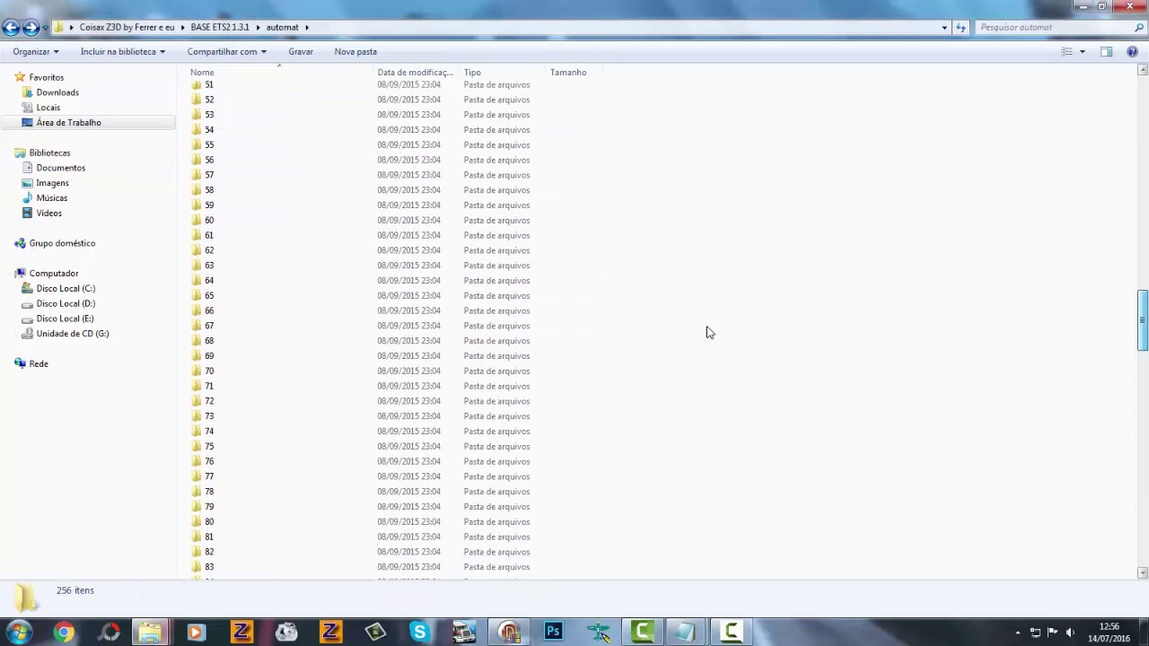
pyautogui.doubleClick(226, 311)
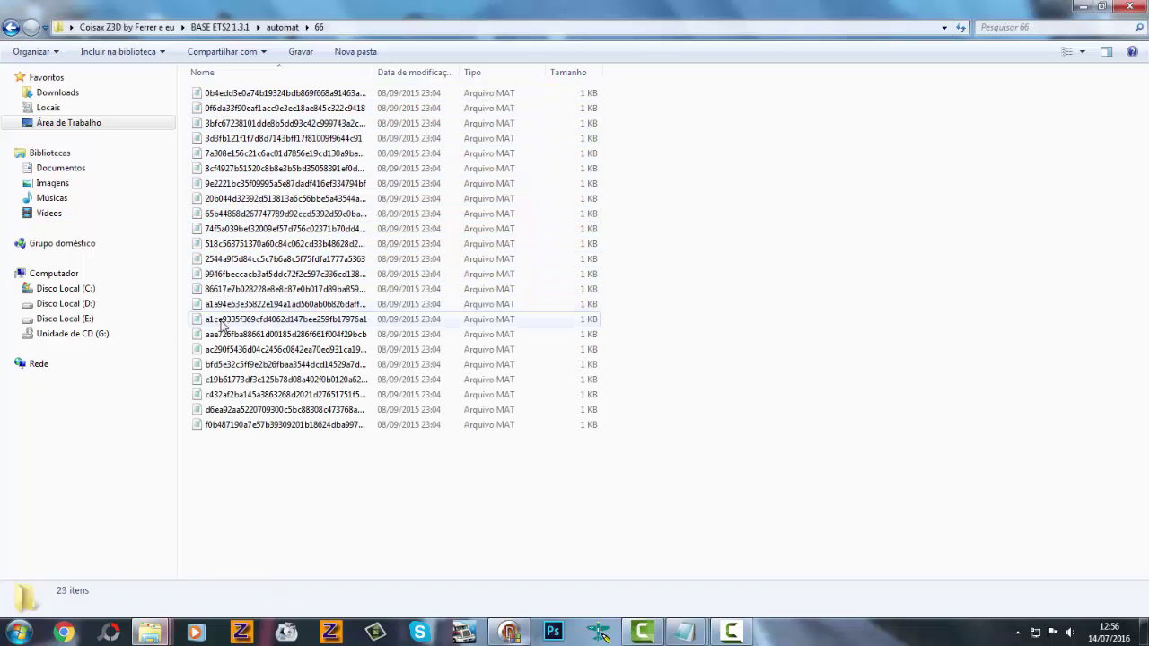
pyautogui.click(223, 350)
pyautogui.doubleClick(222, 350)
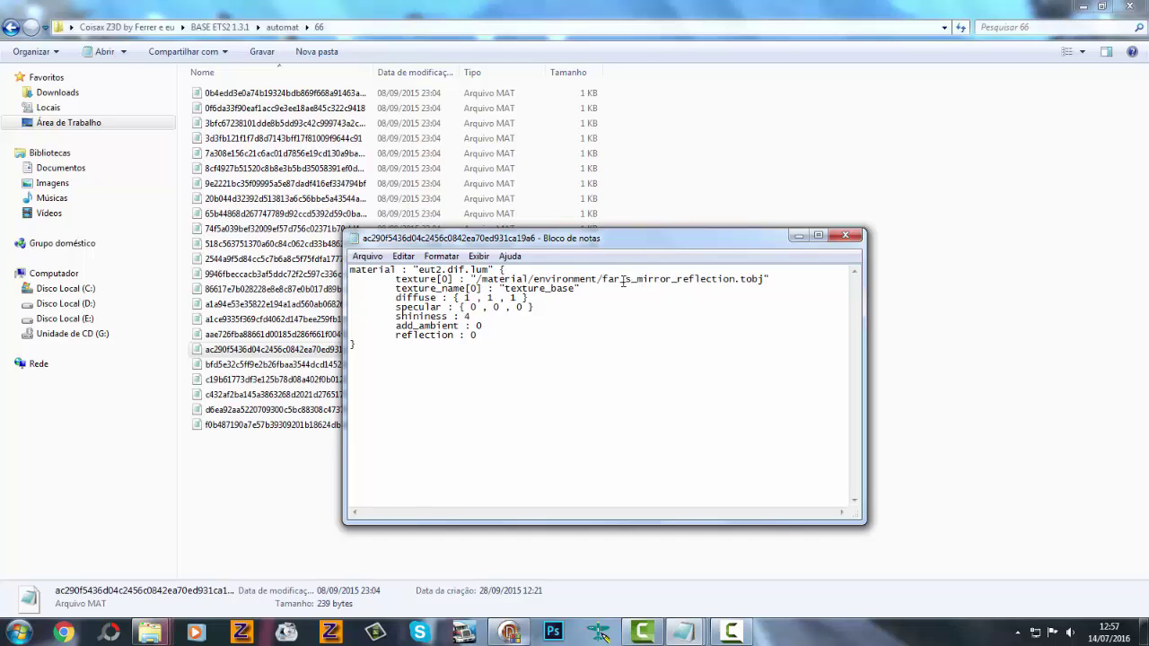
# Step: Examine the full far_s_mirror_reflection material definition by highlighting all of its text
pyautogui.hotkey('ctrl', 'a')
pyautogui.click(541, 367)
pyautogui.hotkey('ctrl', 'a')
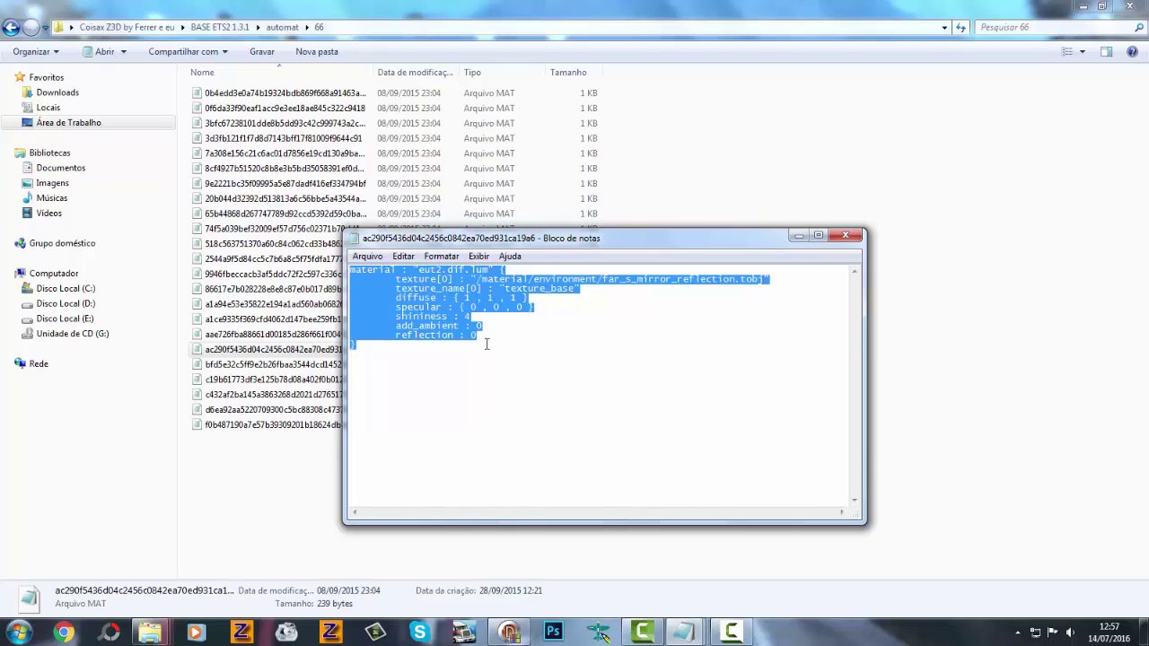
pyautogui.click(486, 344)
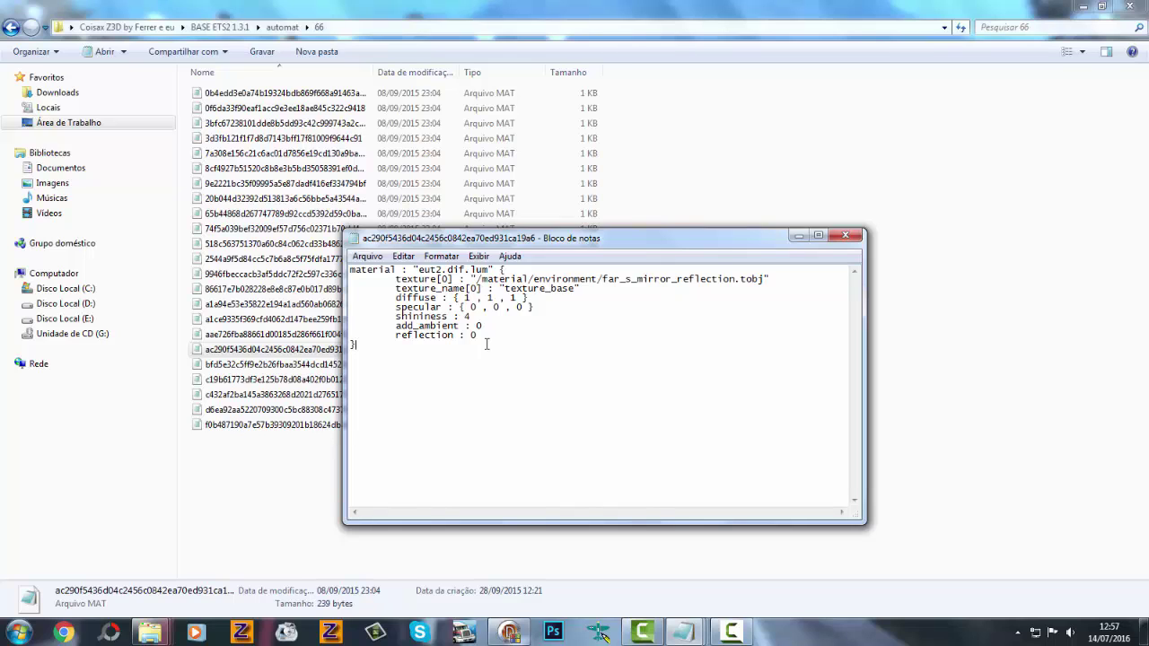
pyautogui.hotkey('ctrl', 'a')
pyautogui.click(495, 362)
pyautogui.hotkey('ctrl', 'a')
# Step: Highlight the eut2.dif.lum material type and the texture[0] path line to examine them individually
pyautogui.click(413, 288)
pyautogui.moveTo(408, 269); pyautogui.dragTo(489, 280)
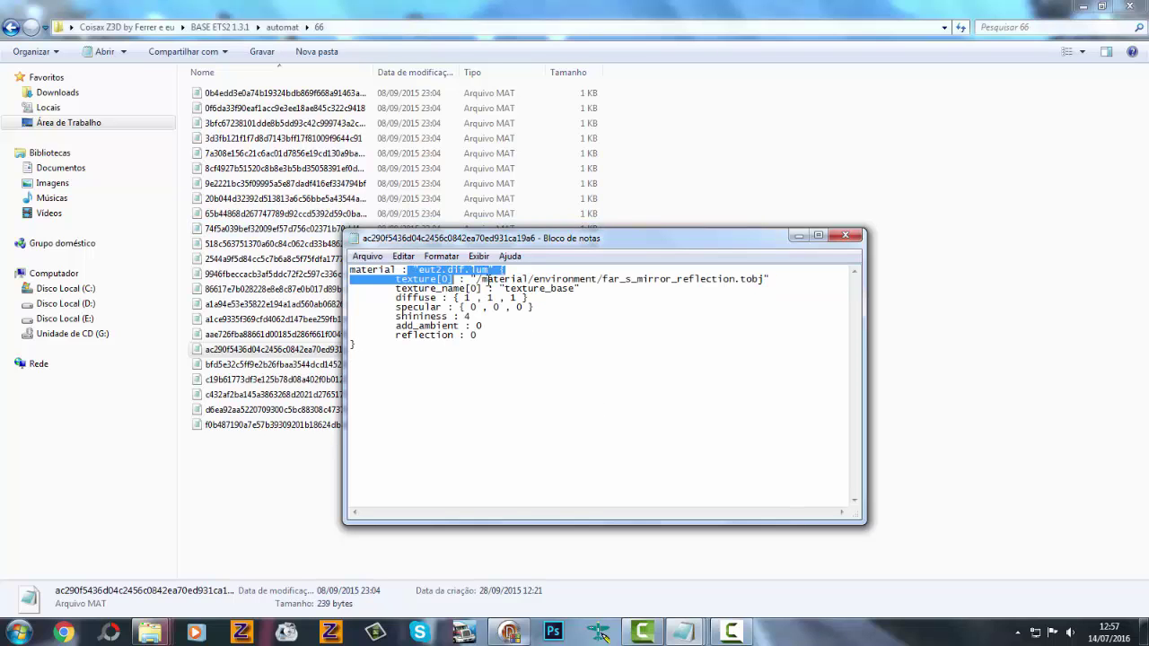
pyautogui.click(546, 280)
pyautogui.moveTo(387, 281); pyautogui.dragTo(769, 280)
pyautogui.click(718, 392)
# Step: Review the complete far_s_mirror_reflection definition once more and close the MAT file without changing it
pyautogui.hotkey('ctrl', 'a')
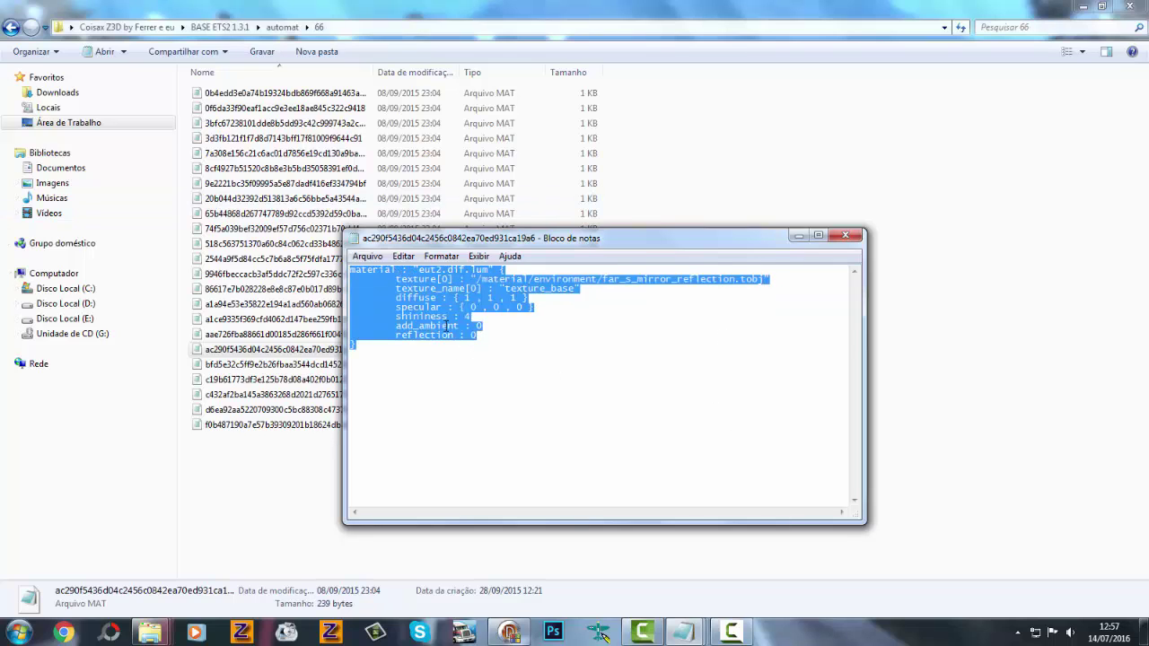
pyautogui.click(518, 369)
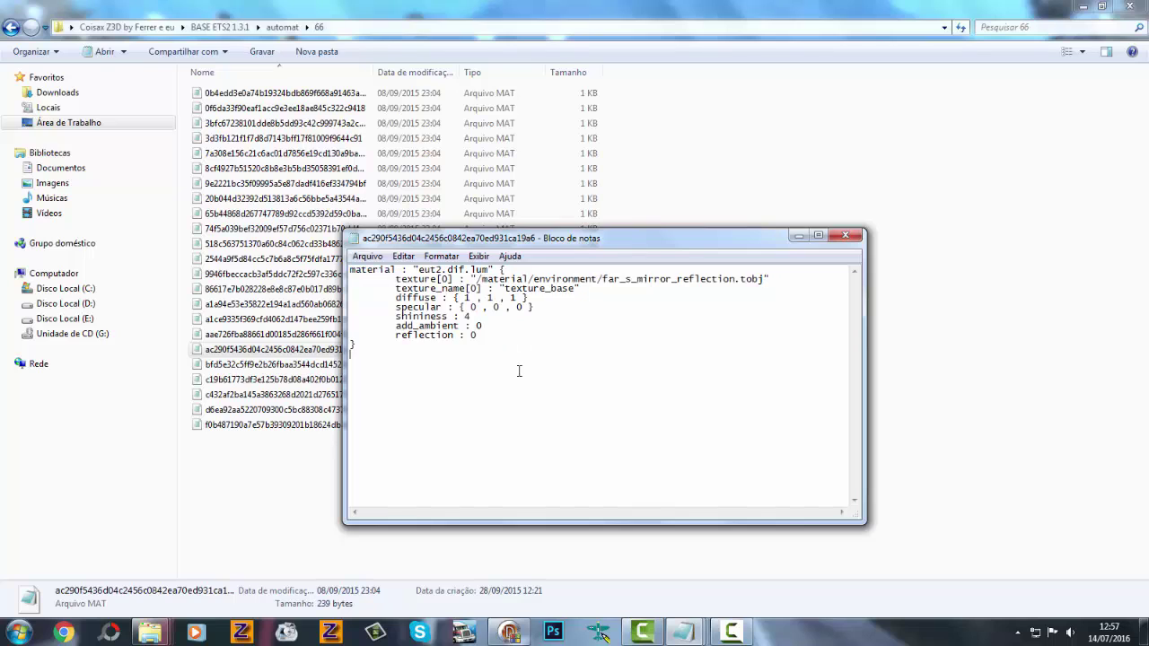
pyautogui.moveTo(561, 388); pyautogui.dragTo(320, 256)
pyautogui.click(566, 402)
pyautogui.moveTo(566, 402); pyautogui.dragTo(232, 201)
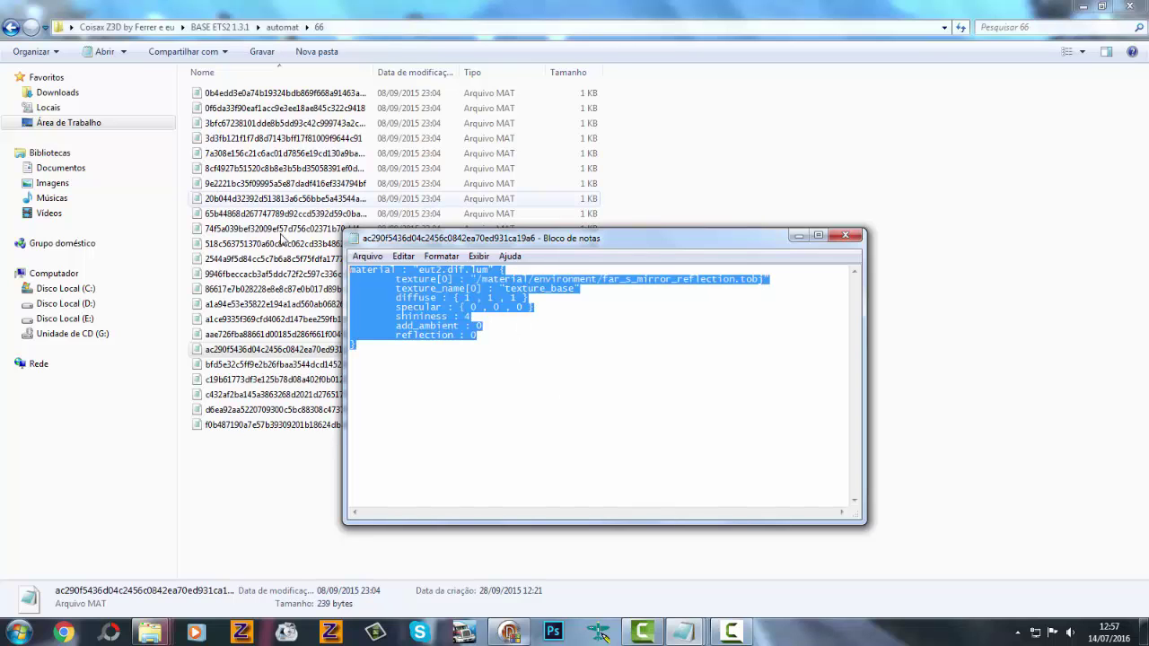
pyautogui.click(510, 366)
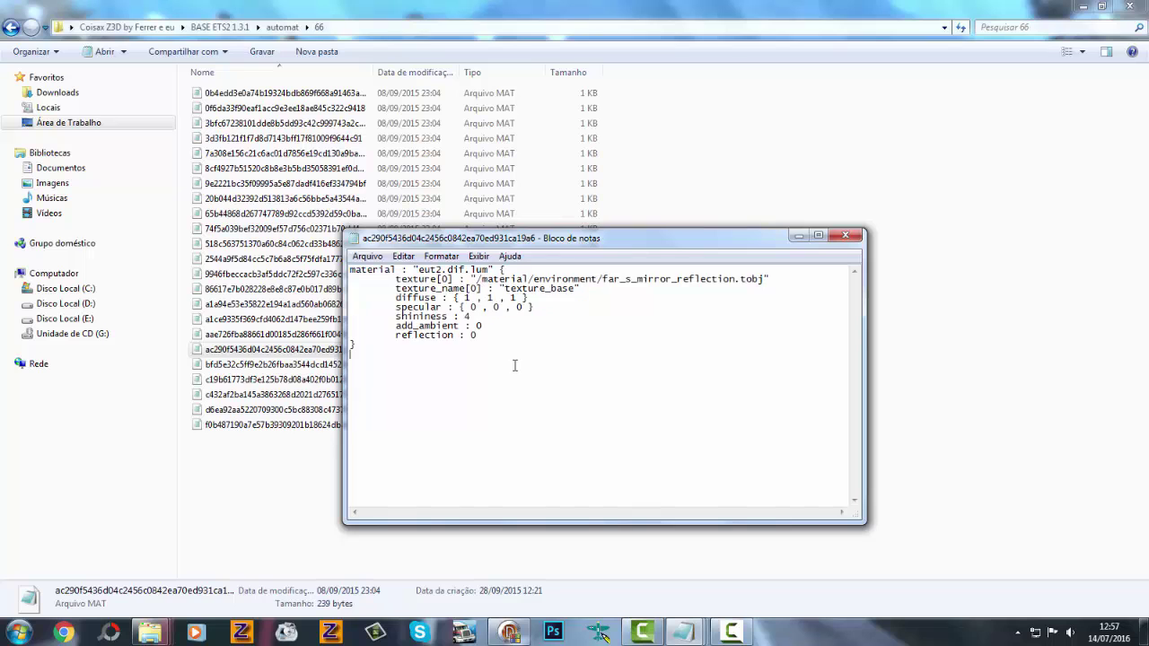
pyautogui.hotkey('ctrl', 'a')
pyautogui.click(463, 352)
pyautogui.click(843, 240)
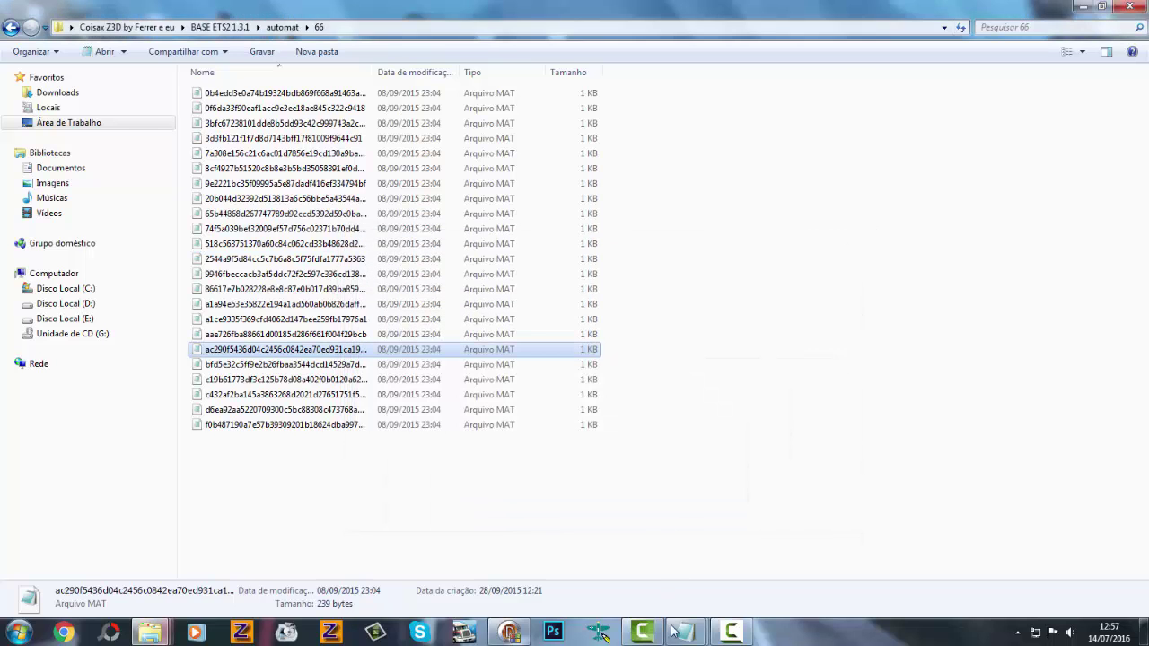
# Step: Clear the desktop by putting away the 66 folder window and closing the mirror_01_interior text
pyautogui.click(615, 418)
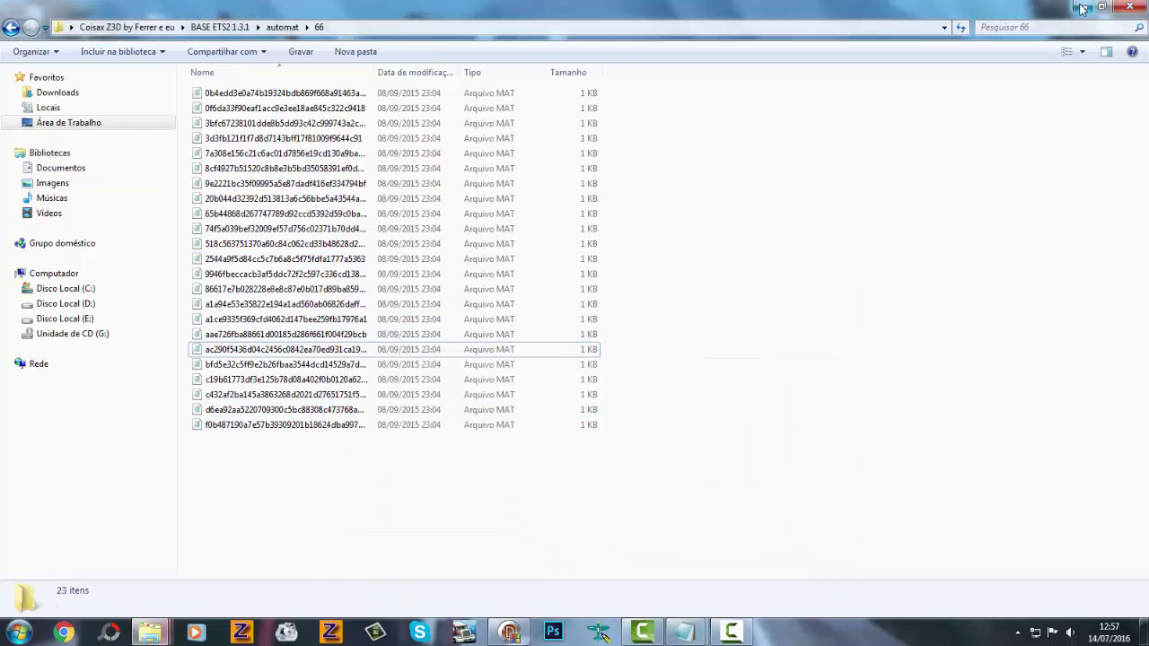
pyautogui.click(1129, 6)
pyautogui.click(1129, 6)
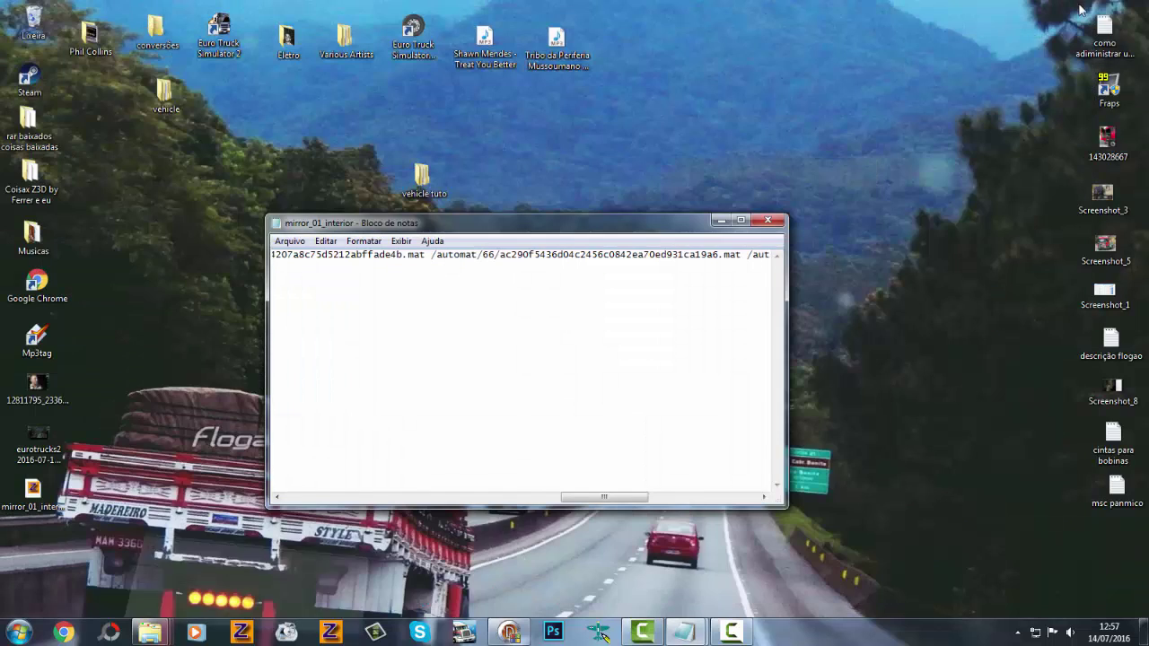
pyautogui.click(767, 222)
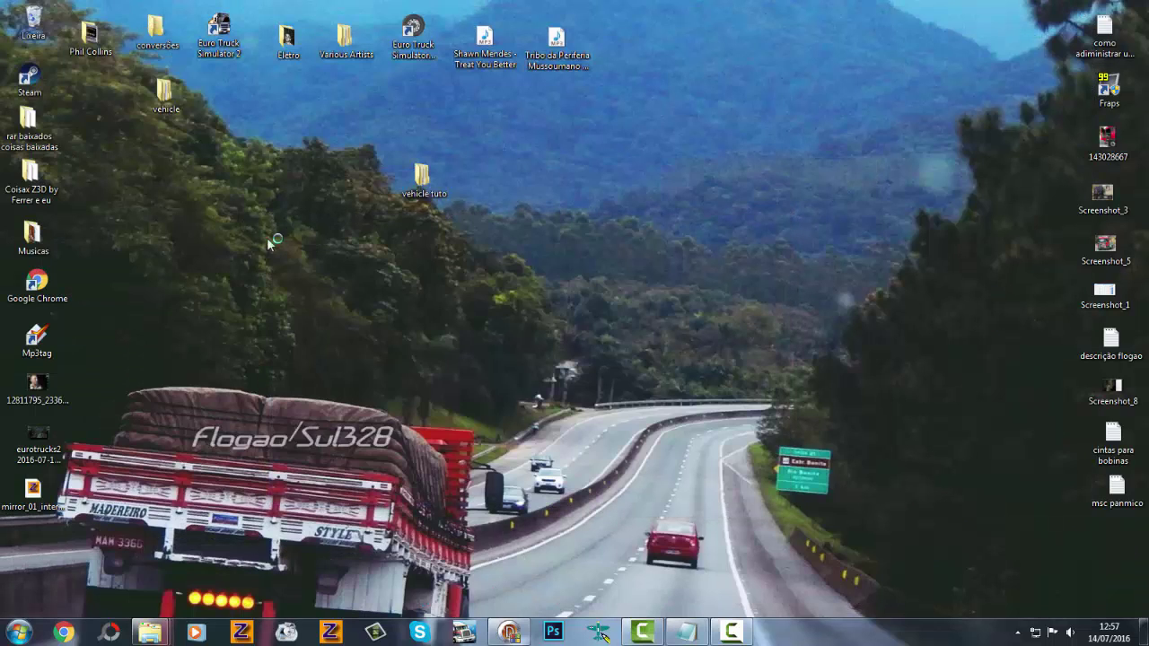
# Step: Refresh the desktop and move the vehicle tuto folder closer to the vehicle folder
pyautogui.rightClick(244, 219)
pyautogui.click(296, 261)
pyautogui.moveTo(421, 182); pyautogui.dragTo(370, 170)
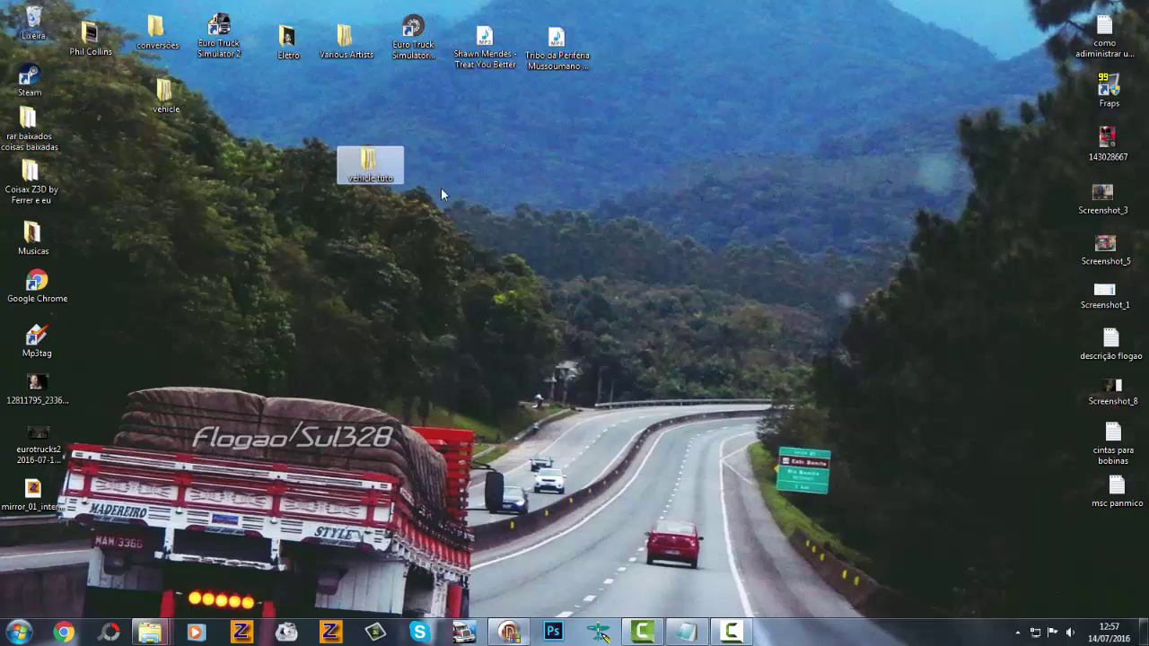
pyautogui.rightClick(449, 169)
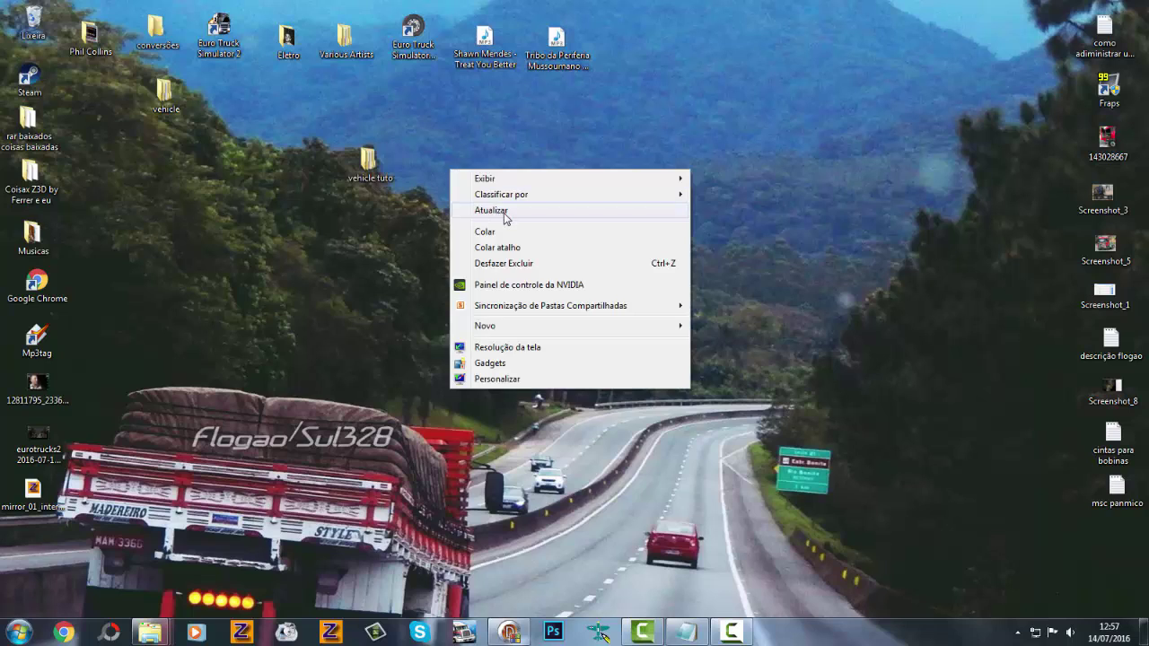
pyautogui.doubleClick(370, 164)
pyautogui.click(1129, 6)
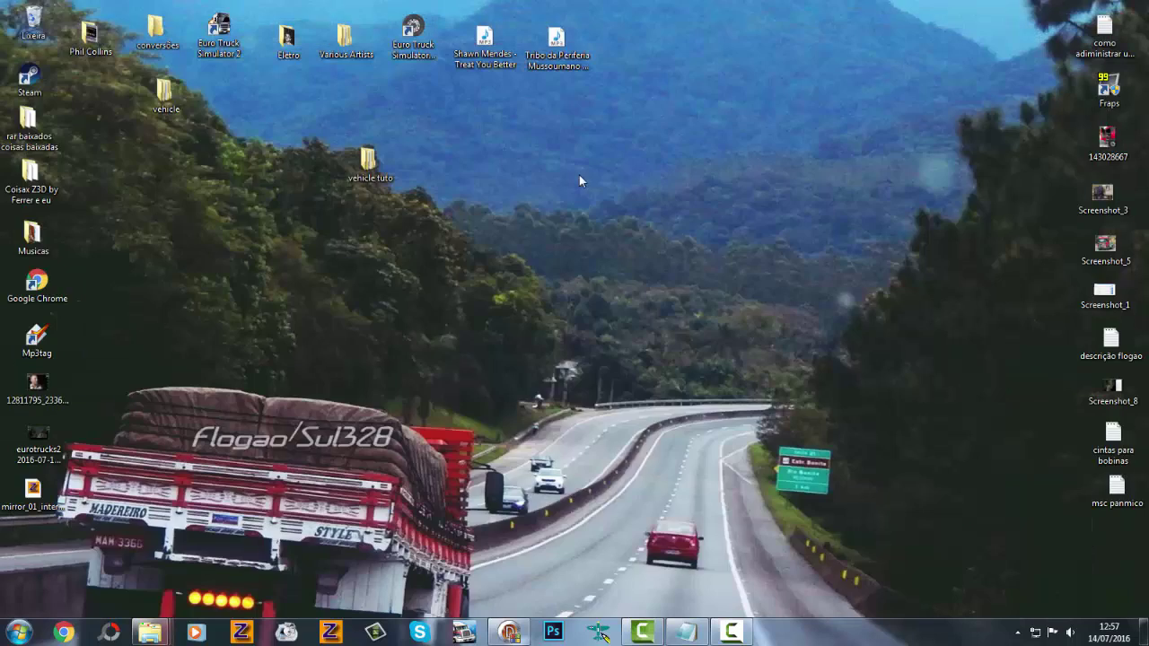
pyautogui.rightClick(440, 161)
pyautogui.click(476, 202)
pyautogui.rightClick(189, 151)
pyautogui.click(215, 192)
pyautogui.rightClick(352, 156)
pyautogui.click(349, 167)
pyautogui.moveTo(353, 169); pyautogui.dragTo(299, 163)
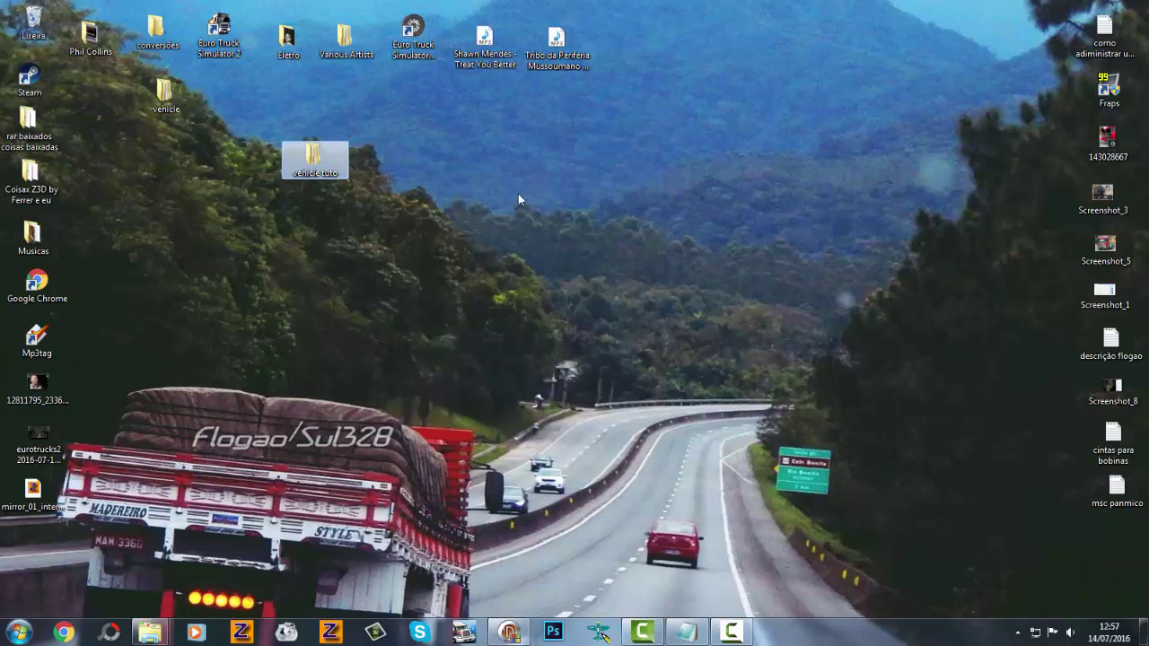
pyautogui.rightClick(312, 155)
pyautogui.click(403, 255)
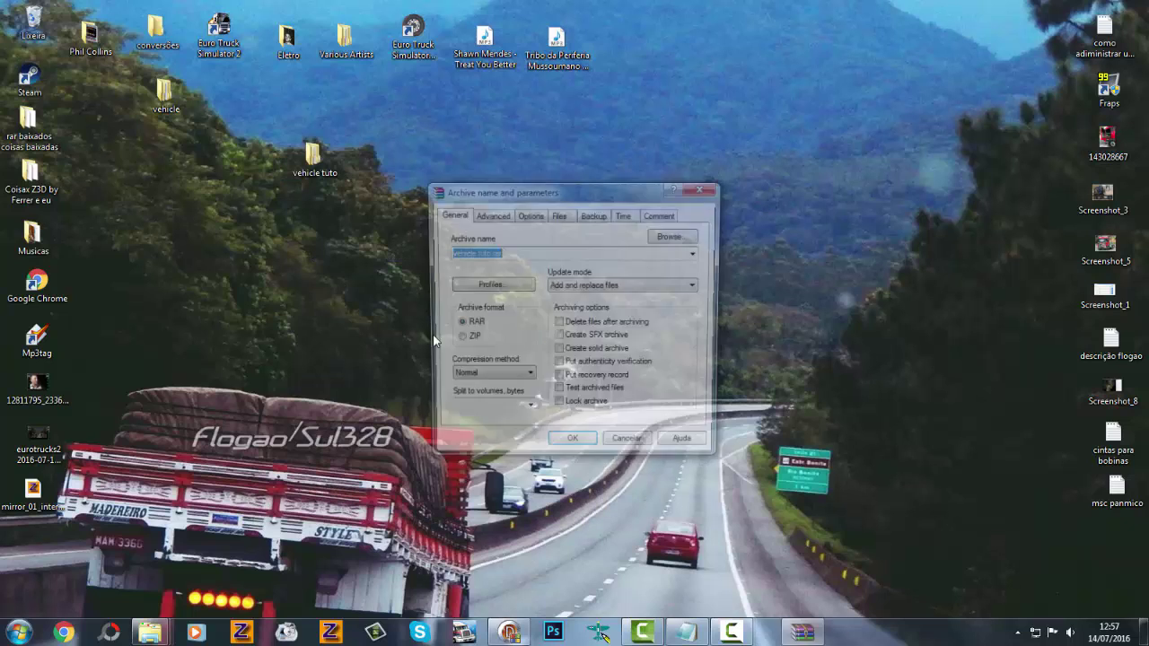
pyautogui.click(485, 339)
pyautogui.click(477, 379)
pyautogui.click(477, 382)
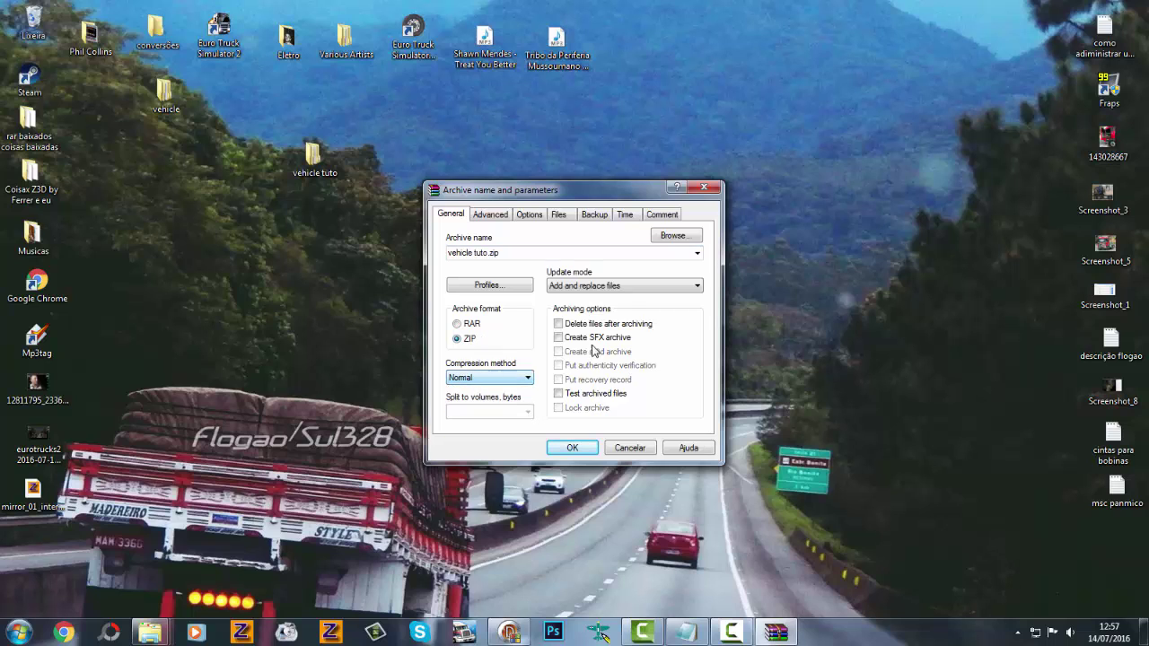
pyautogui.click(699, 257)
pyautogui.click(699, 257)
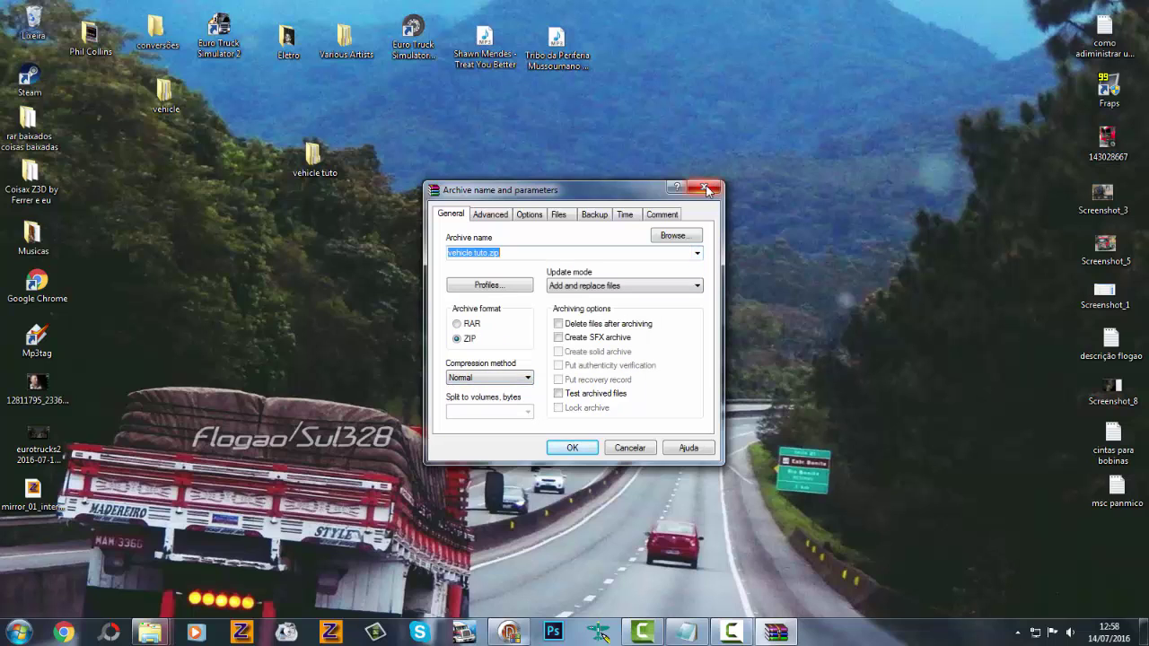
pyautogui.click(706, 189)
# Step: Move the vehicle tuto folder a little farther from the vehicle folder and refresh the desktop
pyautogui.moveTo(314, 166); pyautogui.dragTo(382, 186)
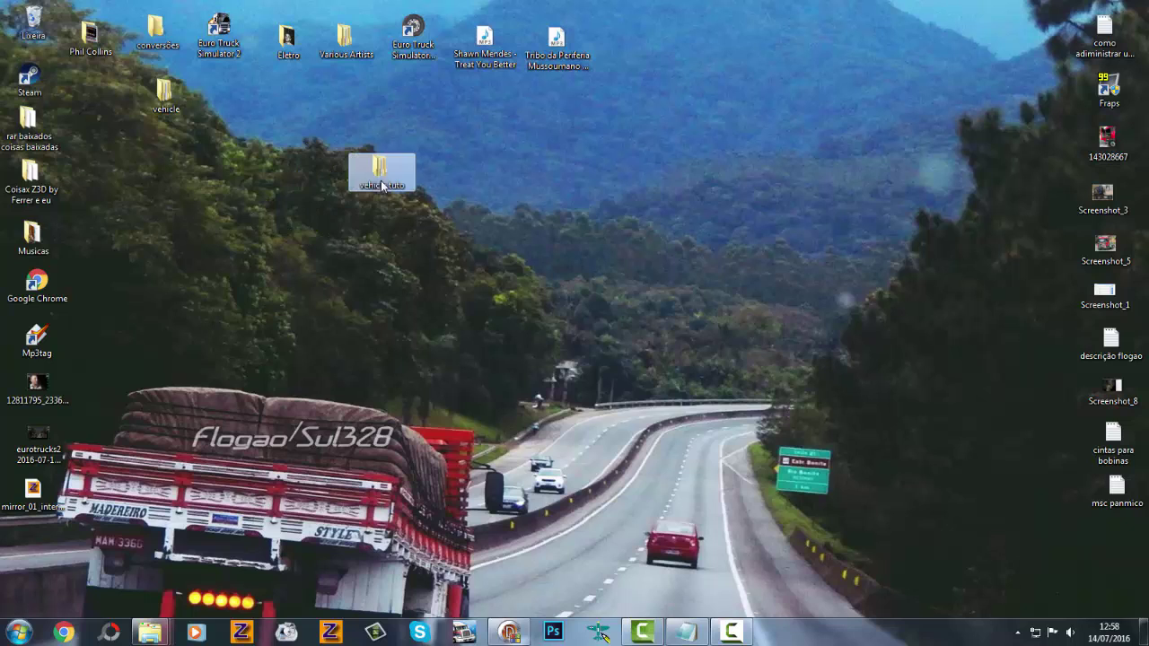
pyautogui.rightClick(486, 219)
pyautogui.click(496, 261)
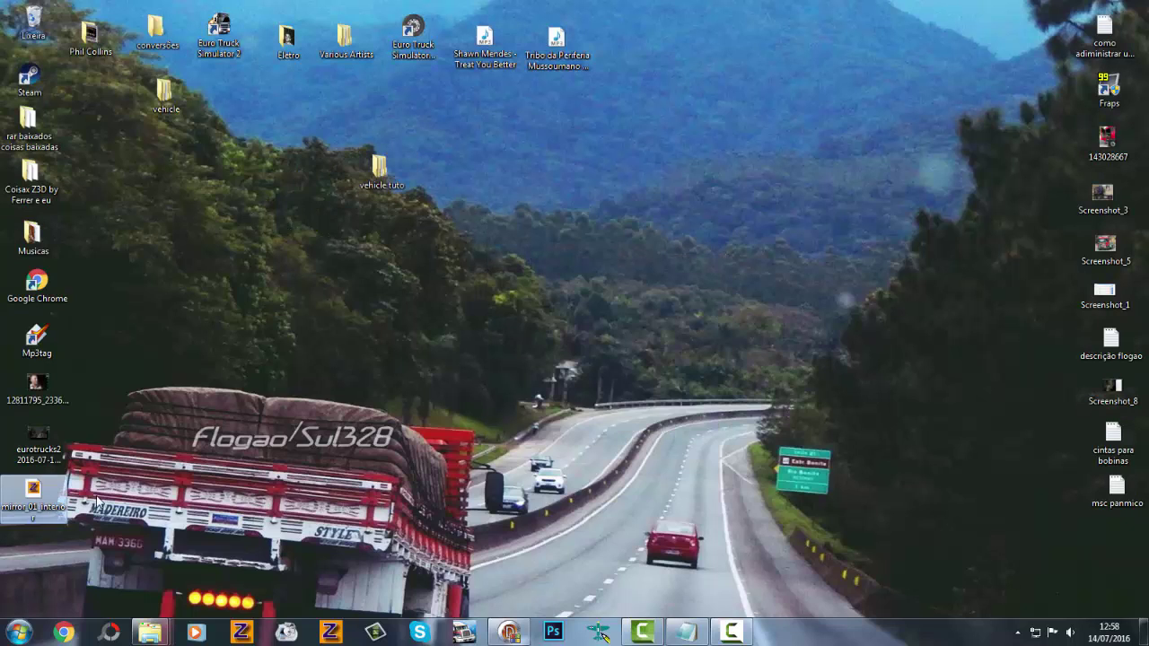
# Step: Delete the mirror_01_interior PMG file from the desktop to the recycle bin and refresh the desktop
pyautogui.press('Delete')
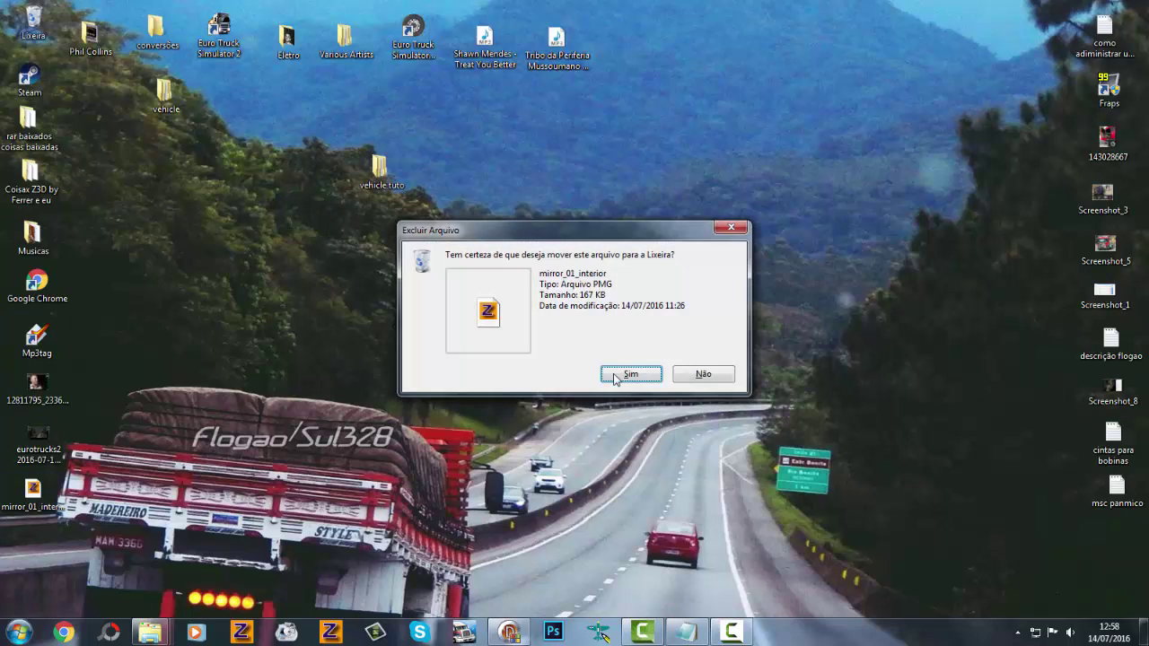
pyautogui.press('Return')
pyautogui.rightClick(374, 243)
pyautogui.click(418, 281)
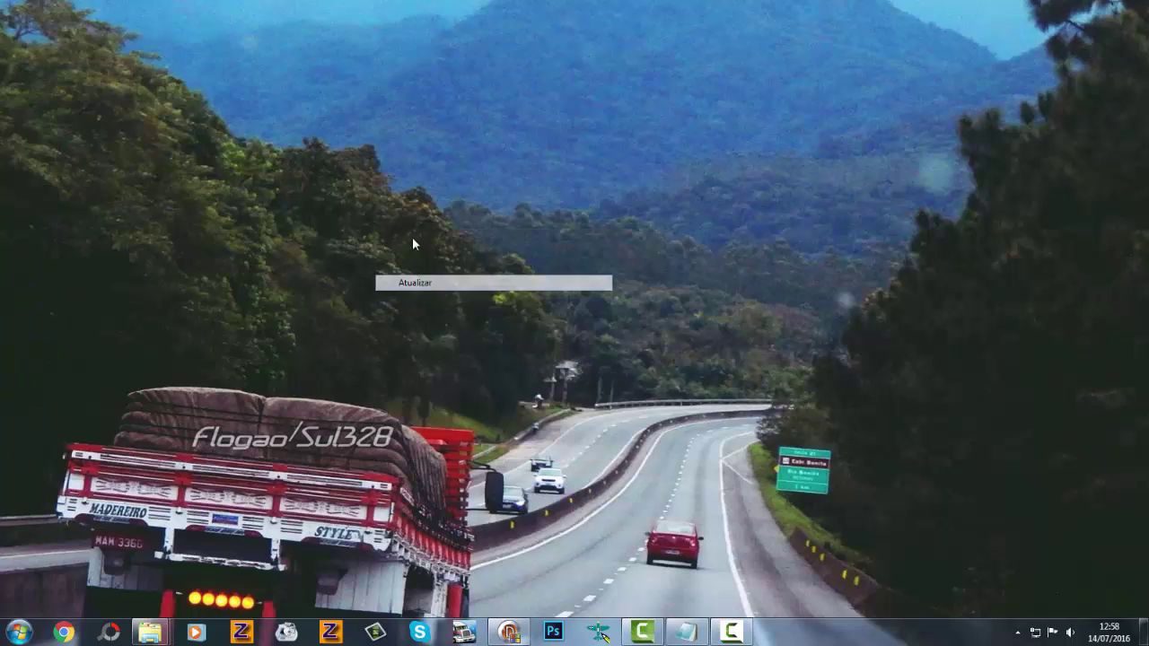
# Step: Reposition the vehicle tuto folder in the free area beneath the Euro Truck Simulator shortcut and refresh the desktop
pyautogui.moveTo(409, 176)
pyautogui.mouseDown()
pyautogui.moveTo(388, 139)
pyautogui.moveTo(349, 152)
pyautogui.moveTo(323, 209)
pyautogui.moveTo(427, 179)
pyautogui.mouseUp()
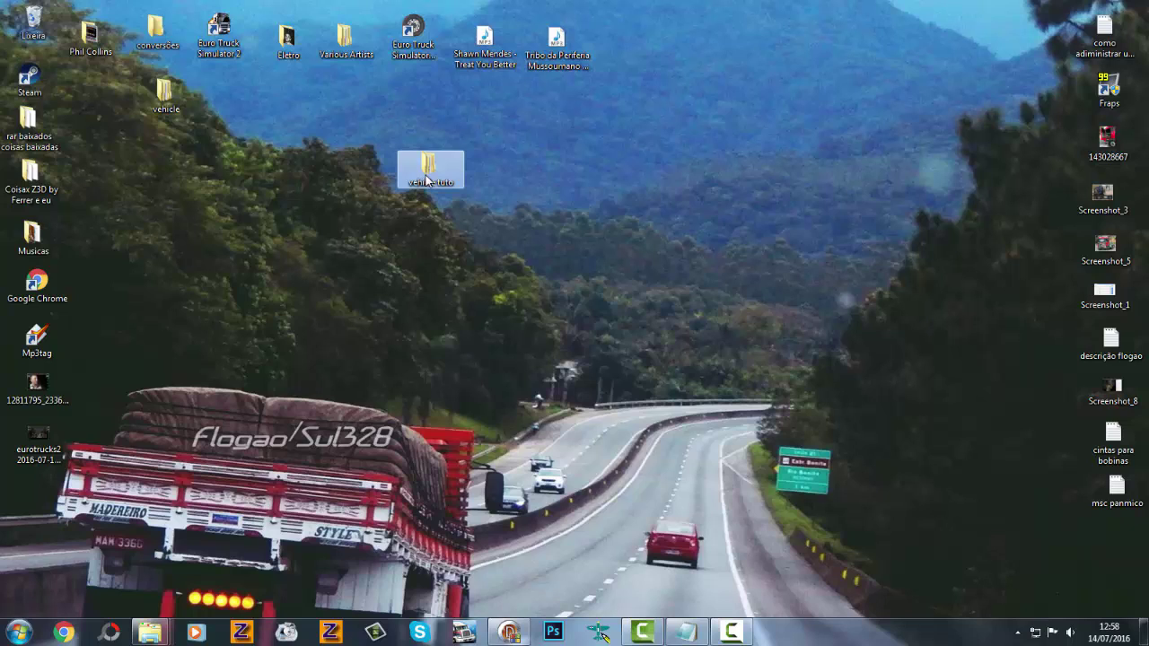
pyautogui.moveTo(426, 180); pyautogui.dragTo(439, 176)
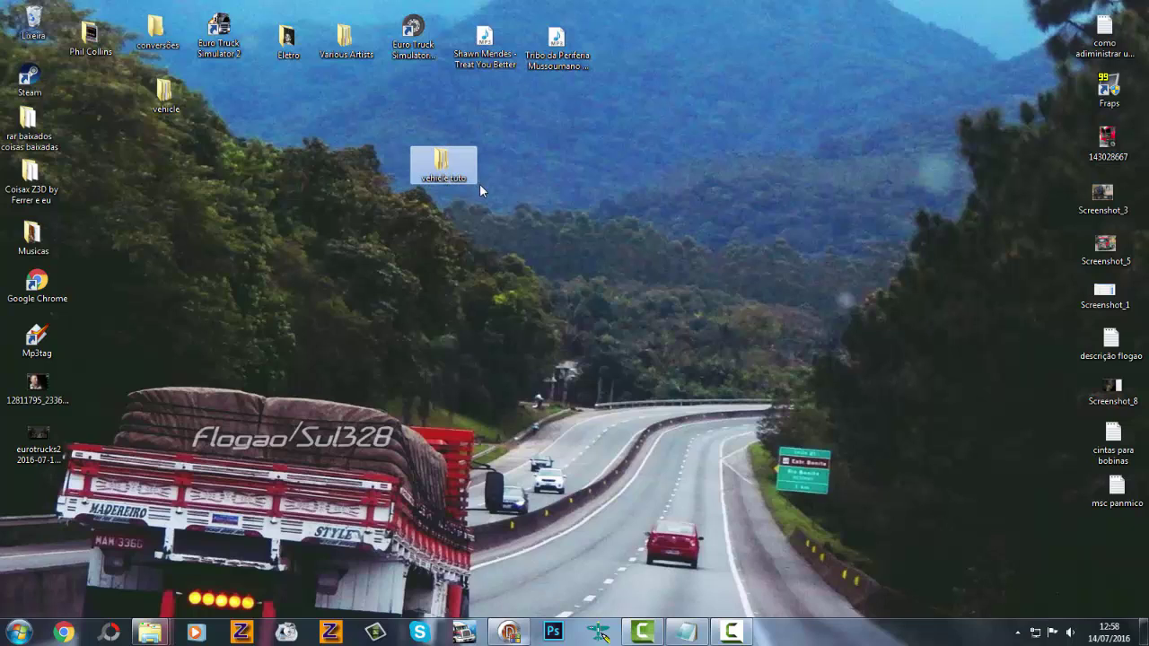
pyautogui.rightClick(479, 184)
pyautogui.click(520, 228)
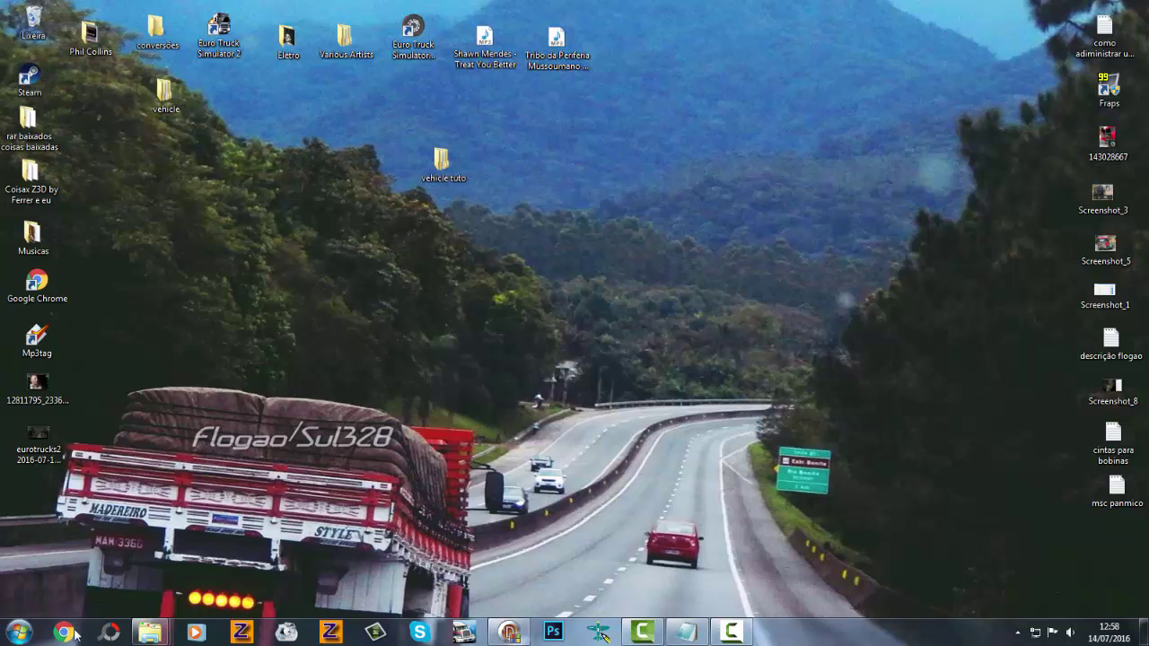
# Step: Load the YouTube home page in Google Chrome, and return to a refreshed desktop with the browser minimised
pyautogui.doubleClick(164, 93)
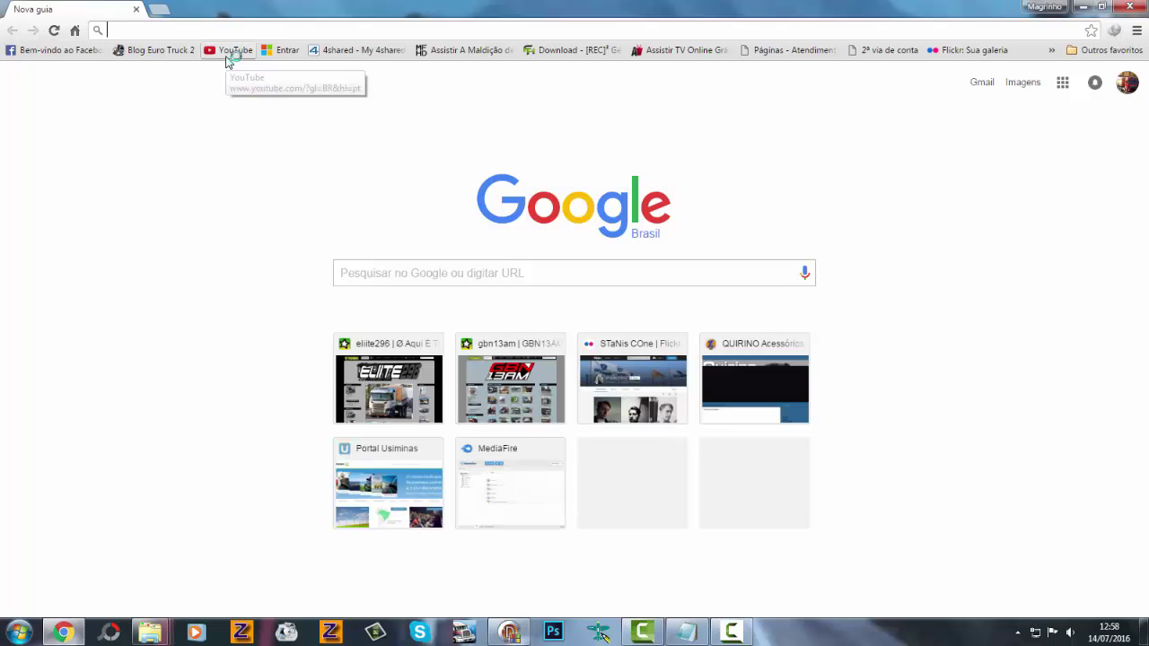
pyautogui.click(229, 51)
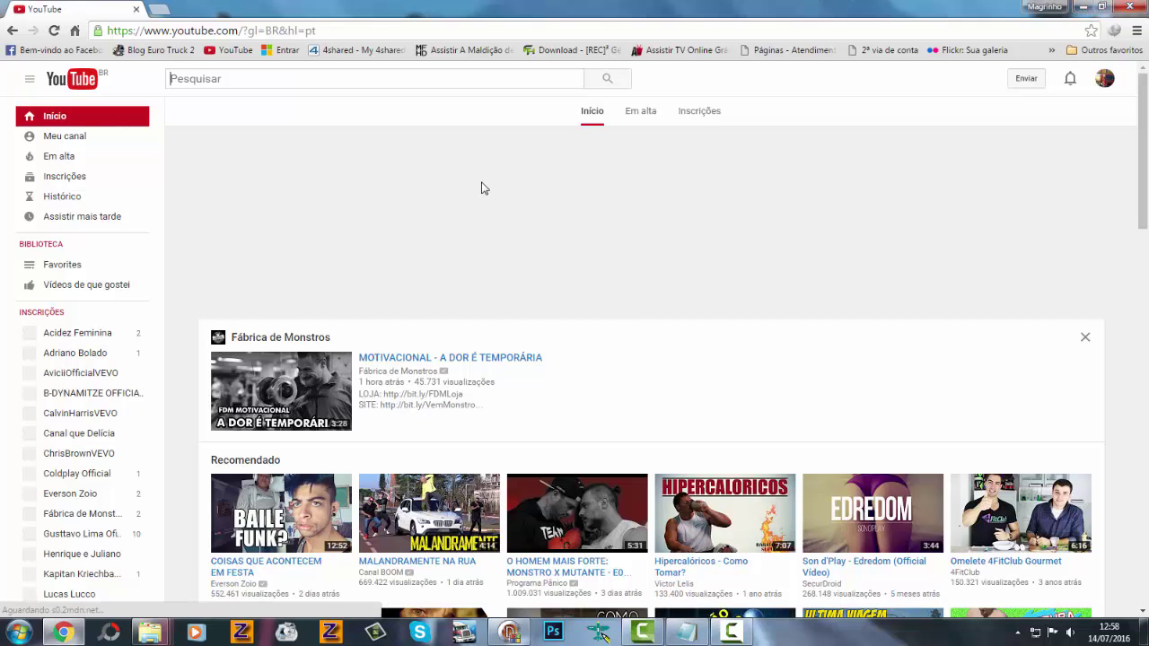
pyautogui.click(1082, 14)
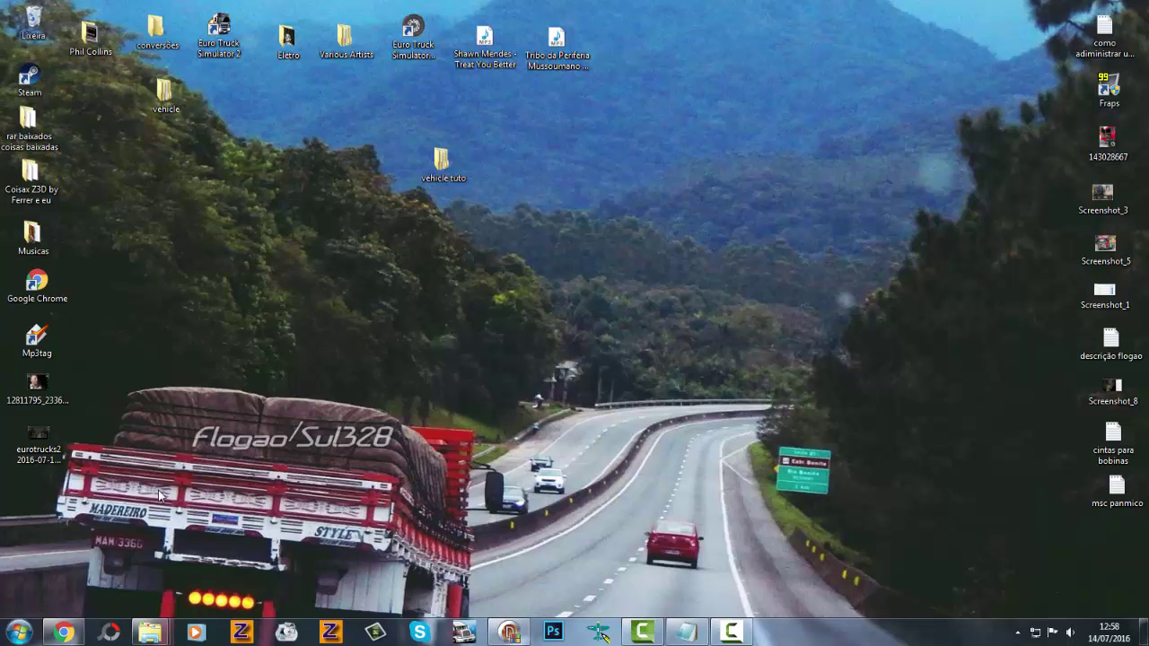
pyautogui.rightClick(254, 270)
pyautogui.click(302, 310)
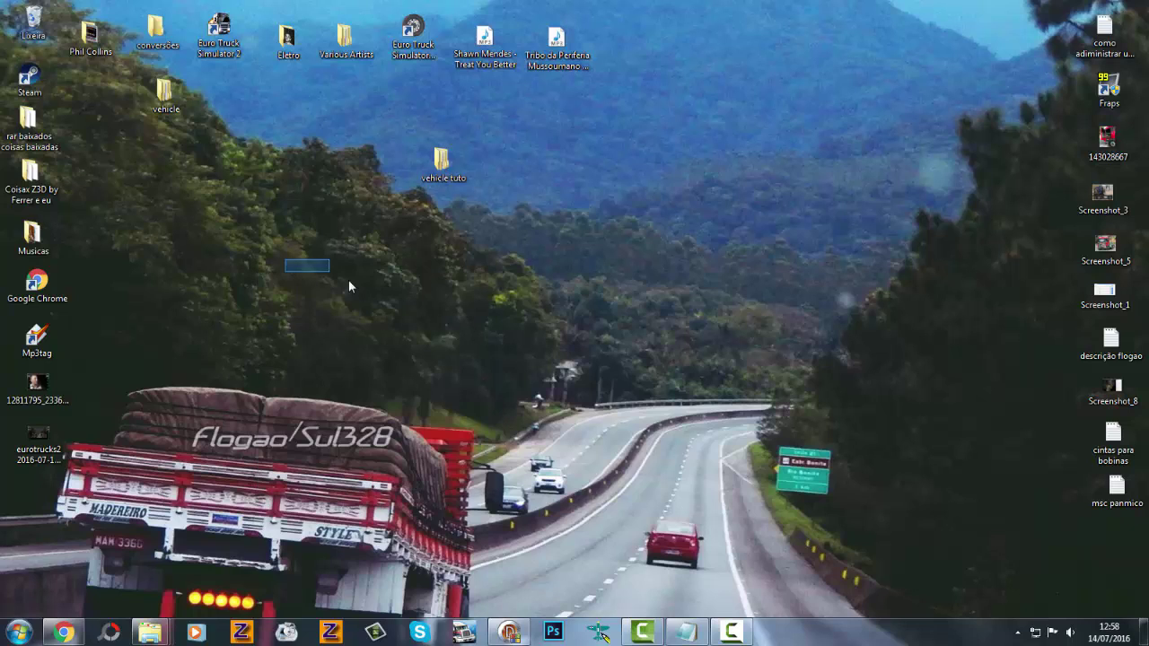